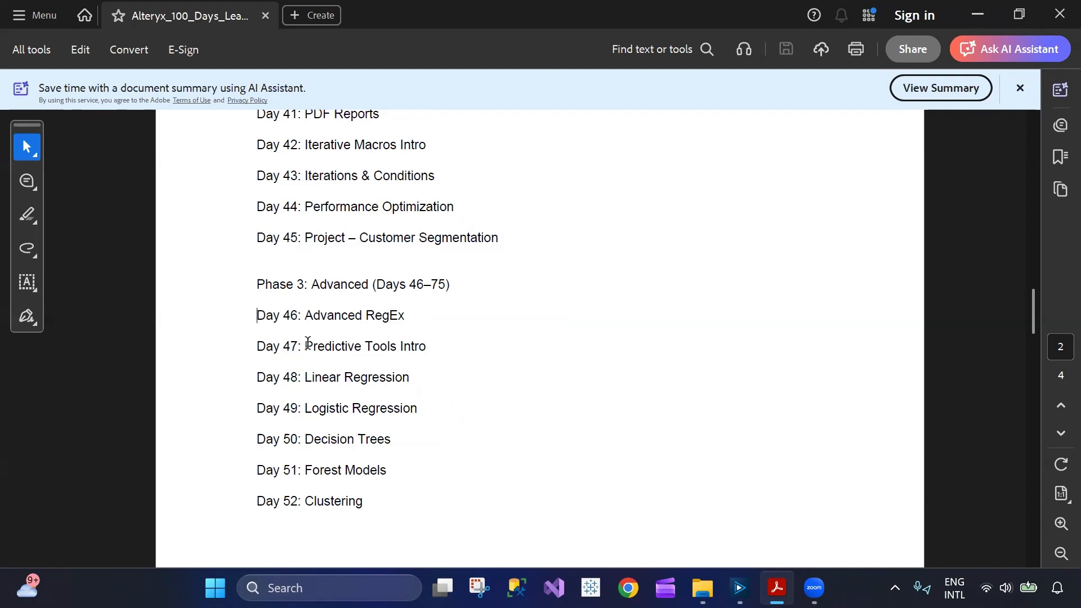
Review the 100-day learning plan from Phase 2 through the Day 47 Predictive Tools Intro entry.
{"action": "scroll", "coordinate": [308, 343], "scroll_direction": "up", "scroll_amount": 10}
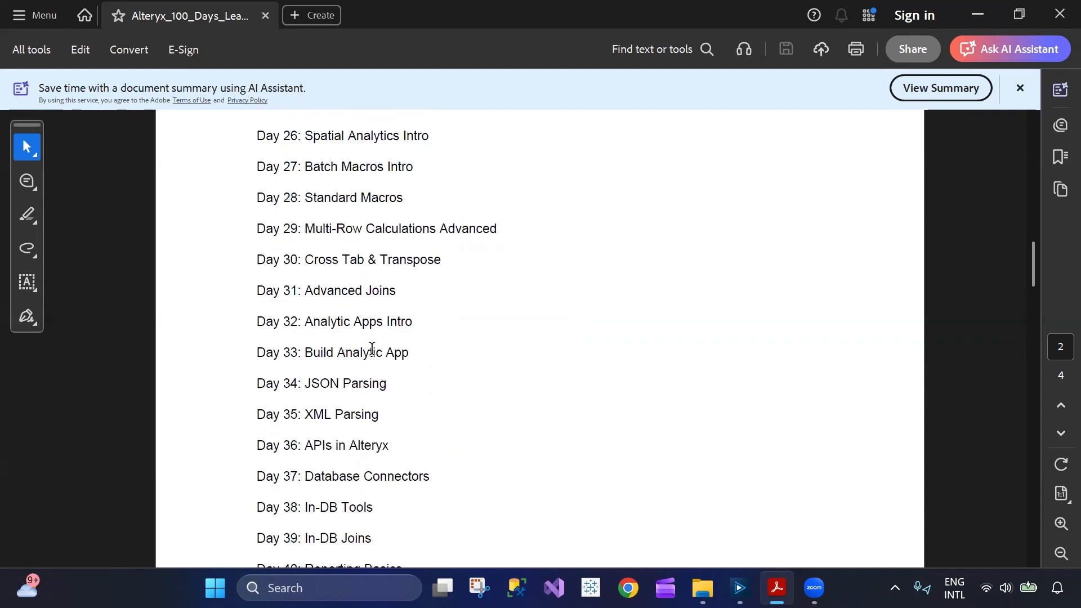
{"action": "scroll", "coordinate": [379, 348], "scroll_direction": "up", "scroll_amount": 12}
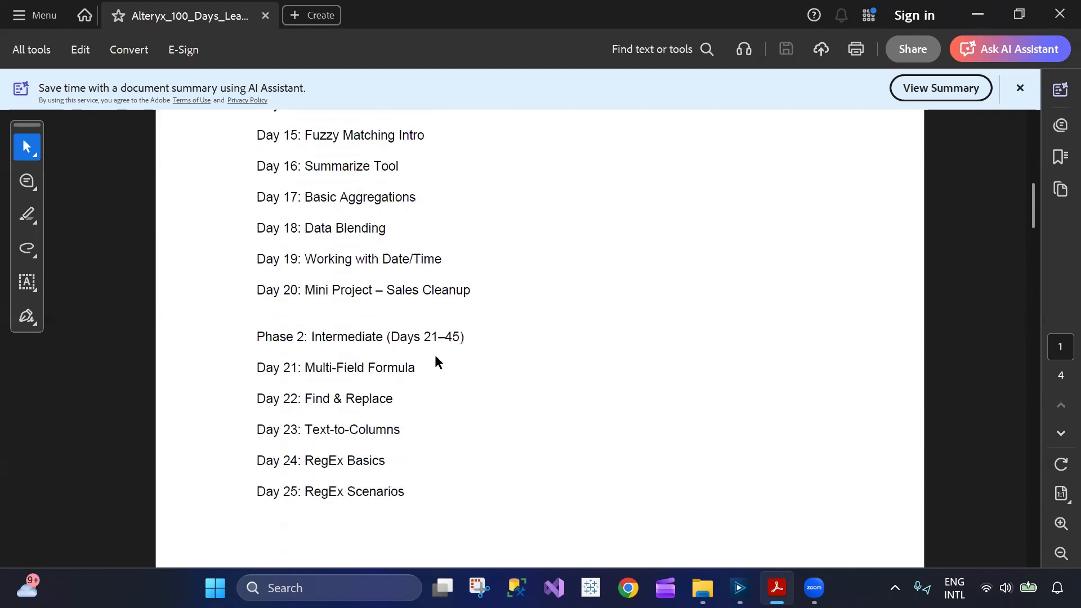
{"action": "scroll", "coordinate": [434, 362], "scroll_direction": "down", "scroll_amount": 15}
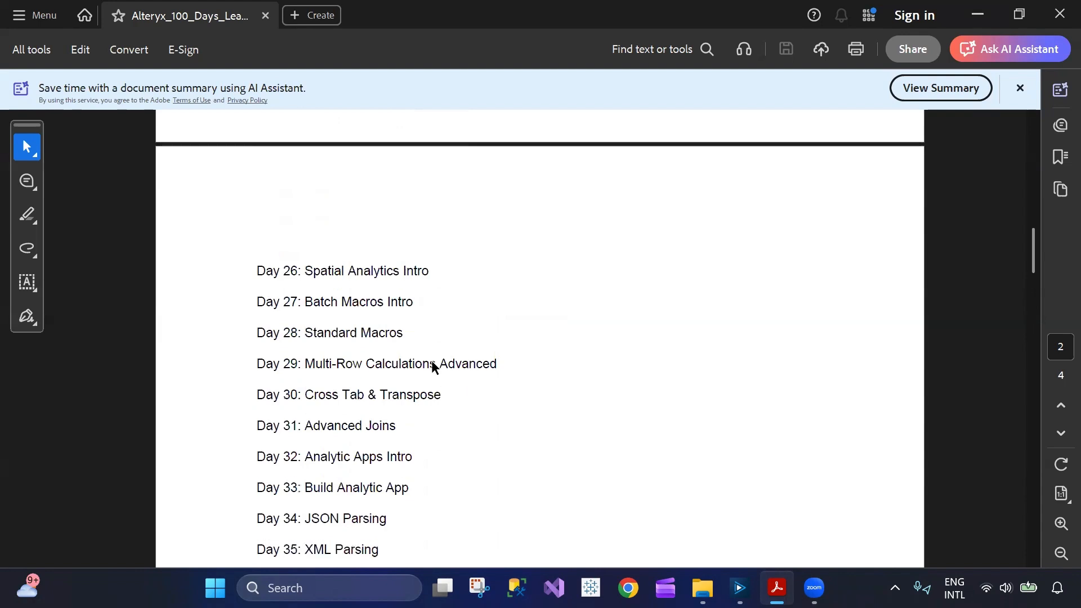
{"action": "scroll", "coordinate": [432, 366], "scroll_direction": "down", "scroll_amount": 4}
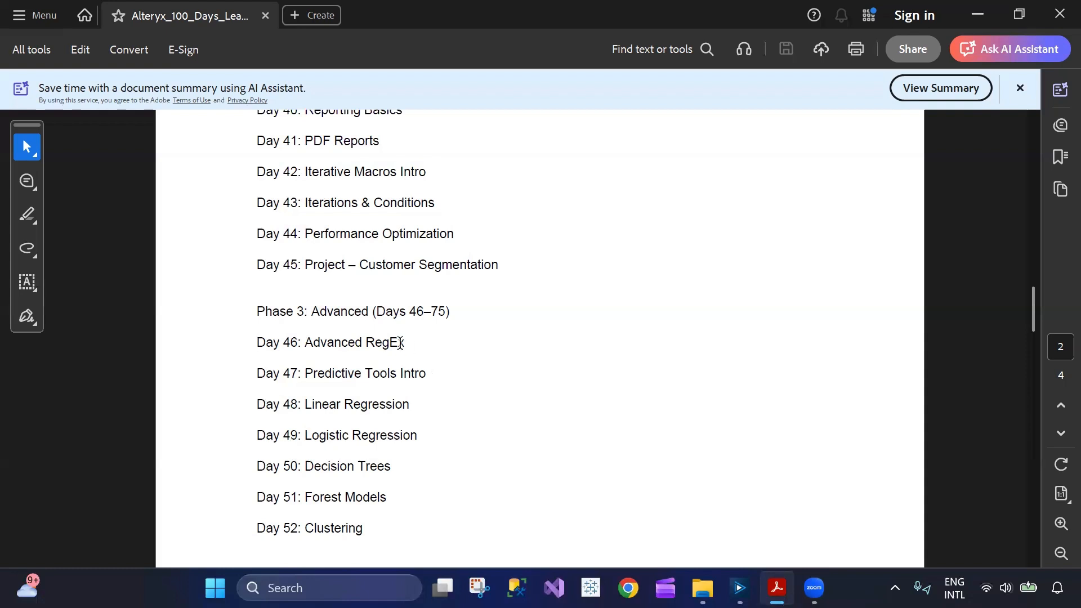
{"action": "left_click_drag", "start_coordinate": [250, 380], "coordinate": [298, 529]}
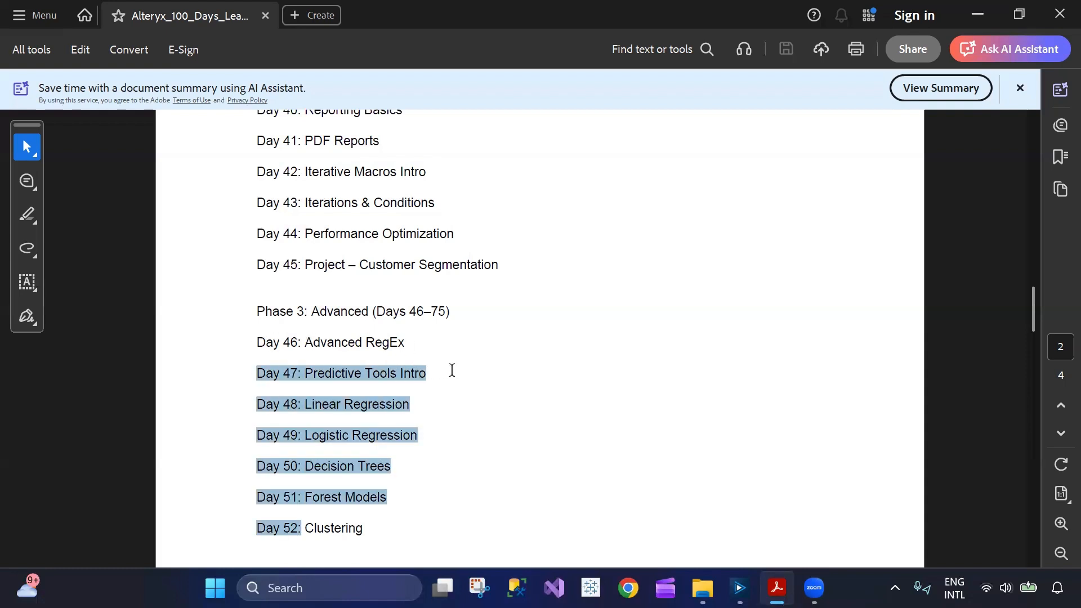
{"action": "left_click", "coordinate": [426, 369]}
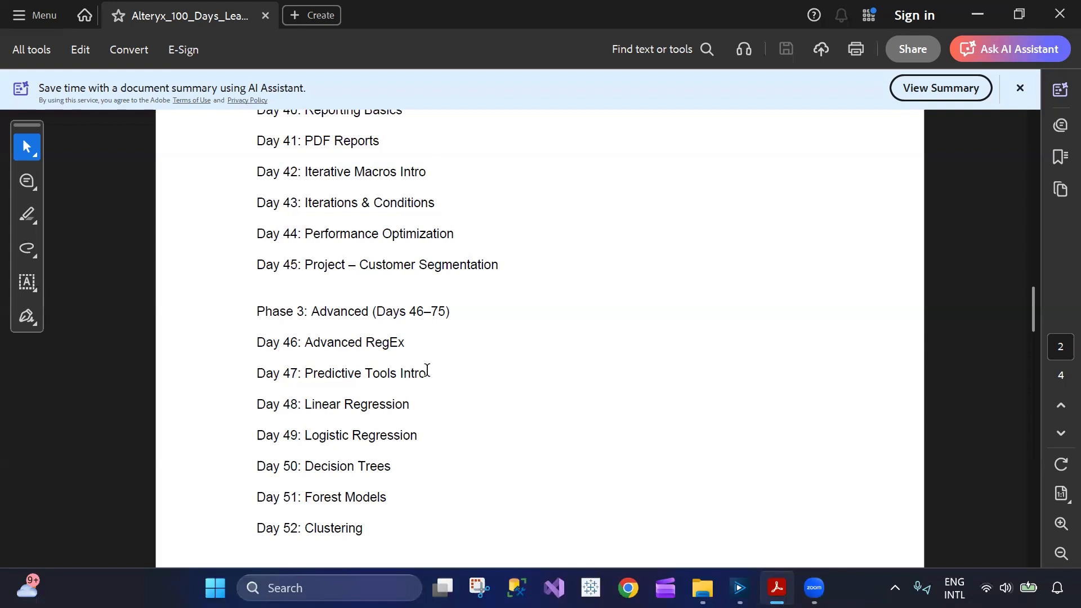
{"action": "left_click_drag", "start_coordinate": [427, 370], "coordinate": [251, 367]}
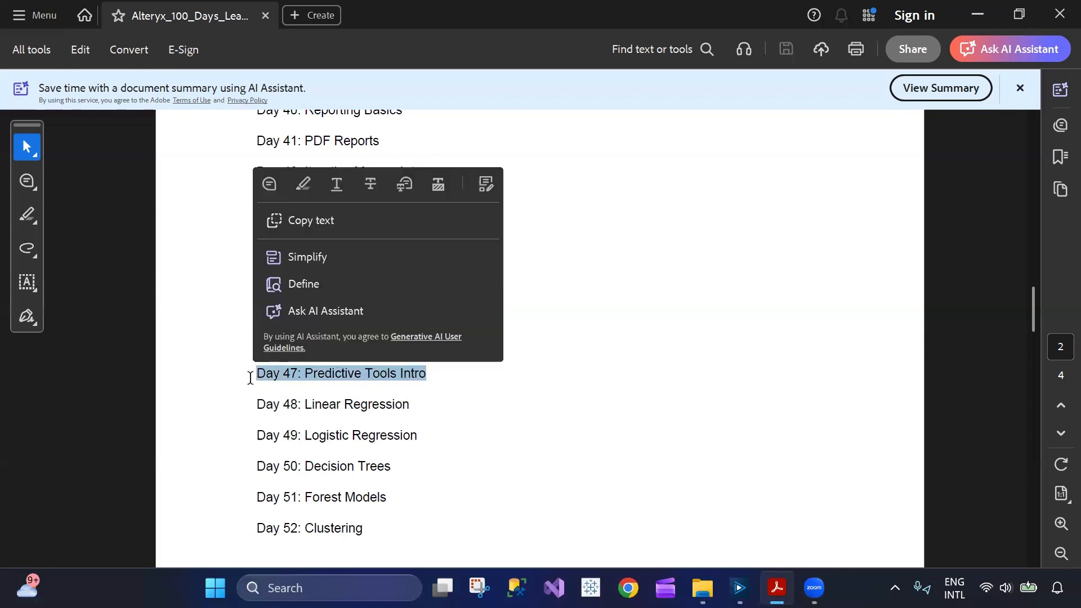
{"action": "left_click", "coordinate": [250, 378]}
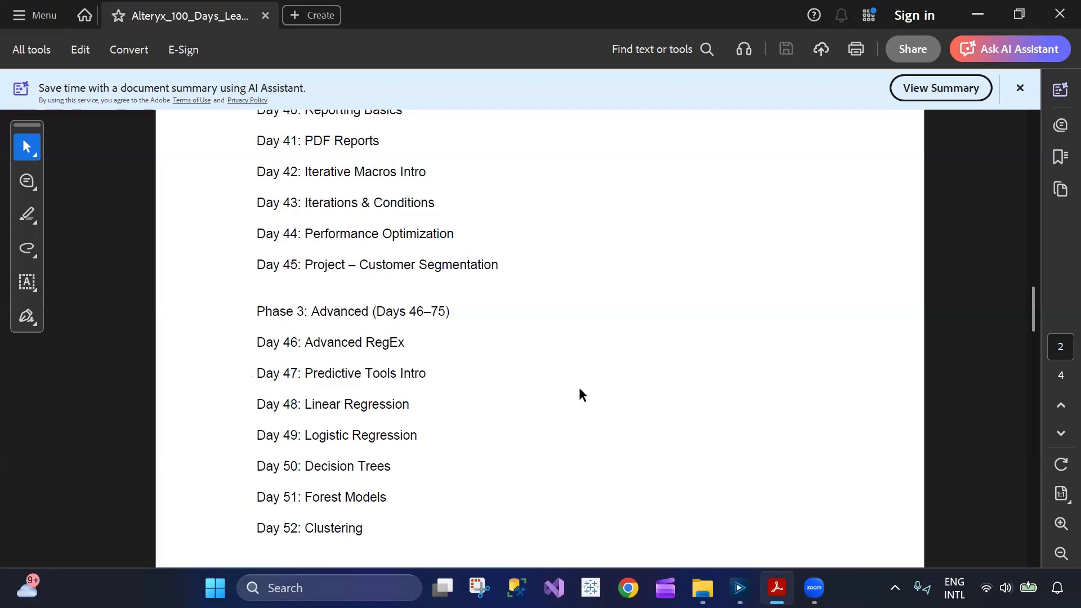
Switch to Alteryx Designer and examine the upper Summarize tool's configuration and the Day 47 Accomplishment comment.
{"action": "left_click", "coordinate": [739, 587]}
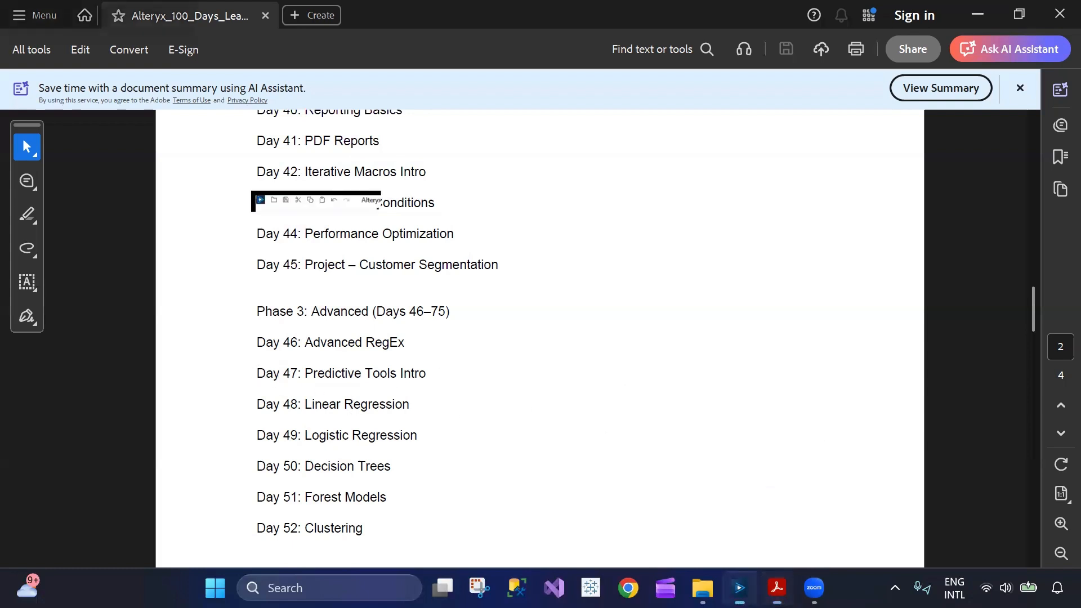
{"action": "left_click", "coordinate": [612, 278]}
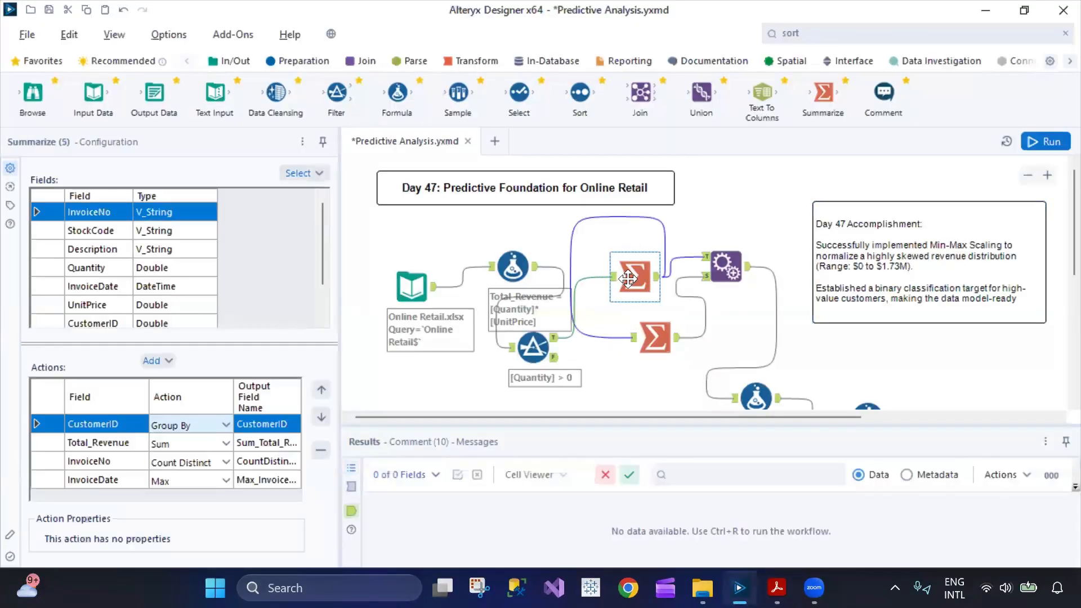
{"action": "left_click_drag", "start_coordinate": [601, 290], "coordinate": [622, 290]}
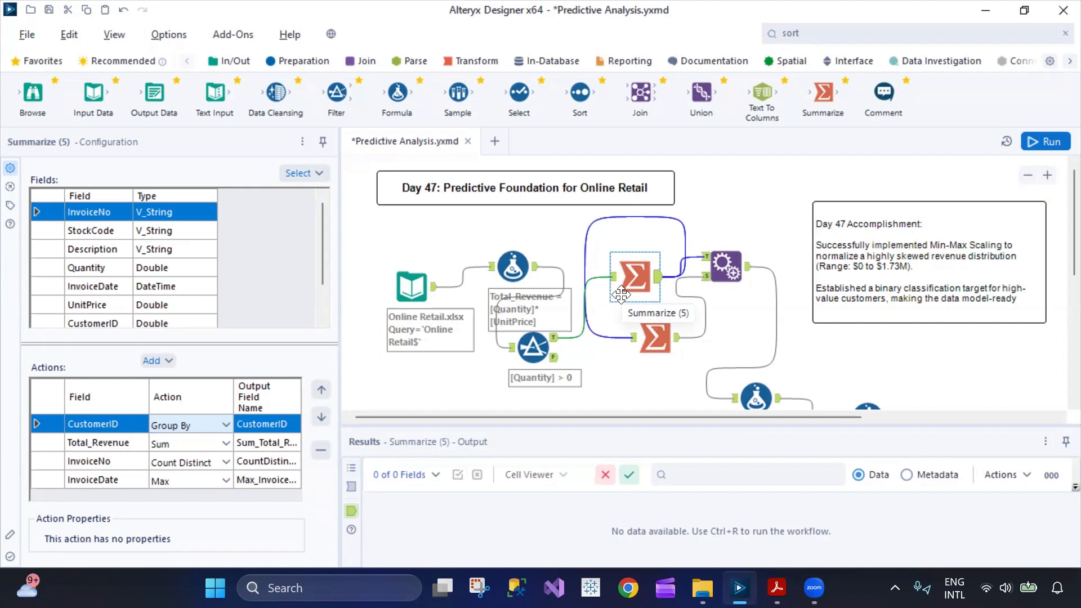
{"action": "left_click", "coordinate": [917, 256]}
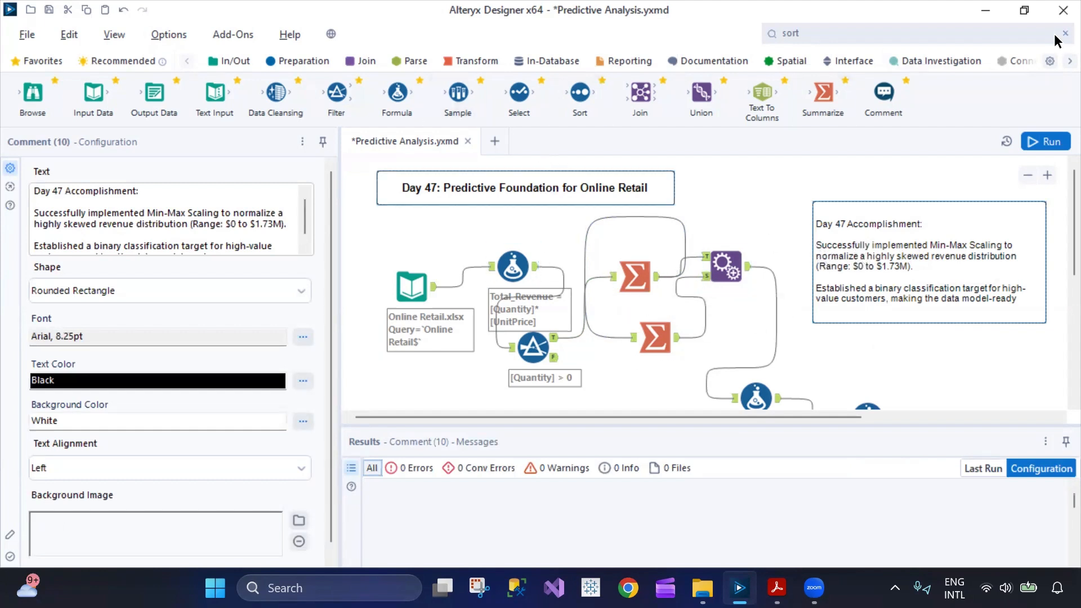
Browse the tool categories from Laboratory and SDK Examples back through Connectors, Data Investigation and Interface to see which tools they offer.
{"action": "scroll", "coordinate": [1054, 65], "scroll_direction": "down", "scroll_amount": 9}
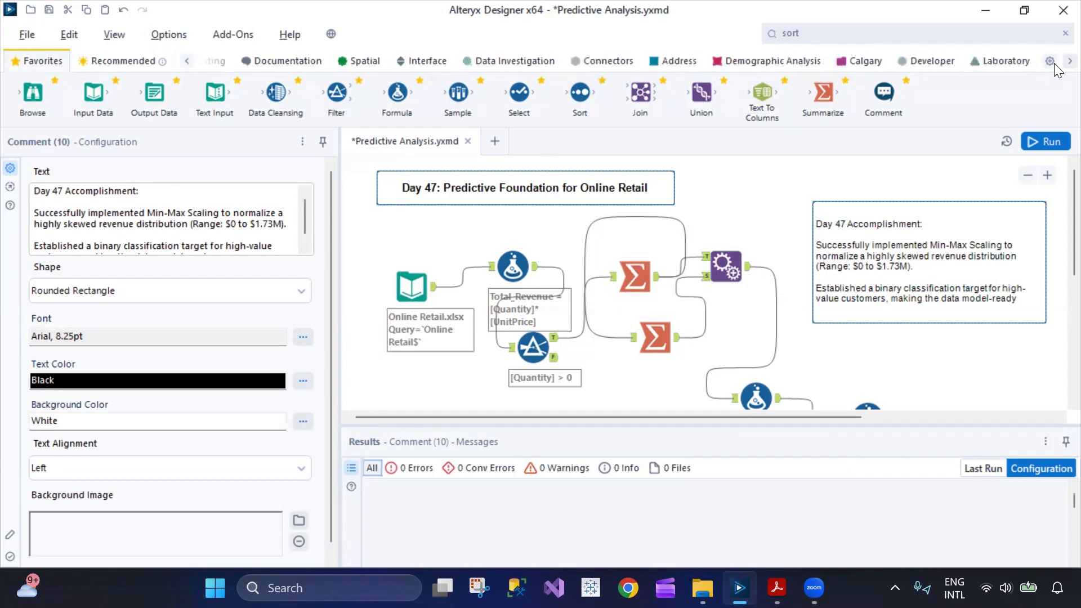
{"action": "left_click", "coordinate": [895, 59]}
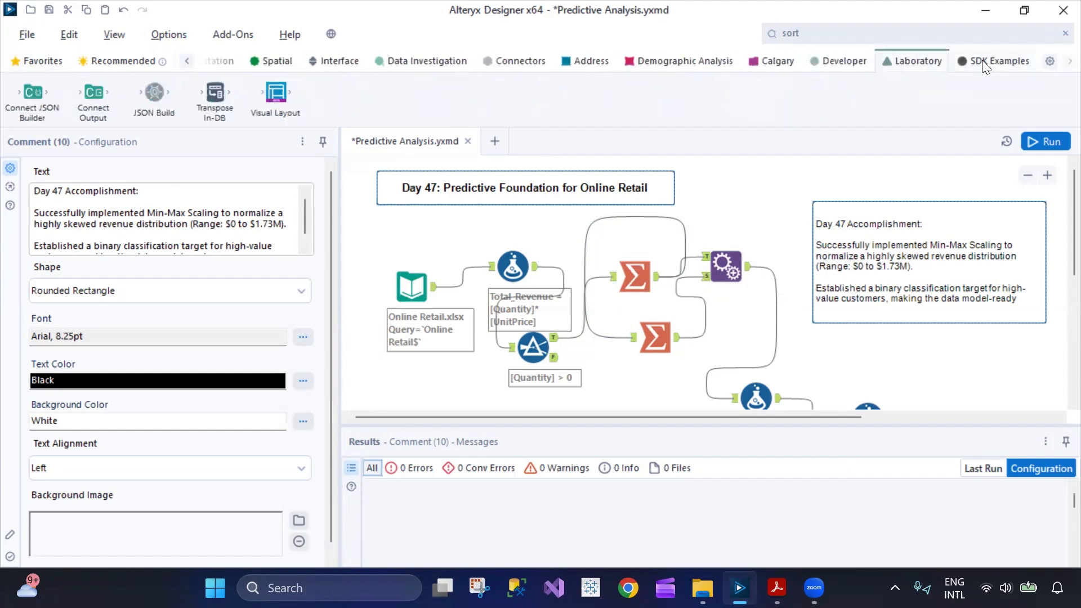
{"action": "left_click", "coordinate": [983, 57]}
{"action": "left_click", "coordinate": [925, 58]}
{"action": "left_click", "coordinate": [842, 61]}
{"action": "left_click", "coordinate": [782, 62]}
{"action": "left_click", "coordinate": [712, 67]}
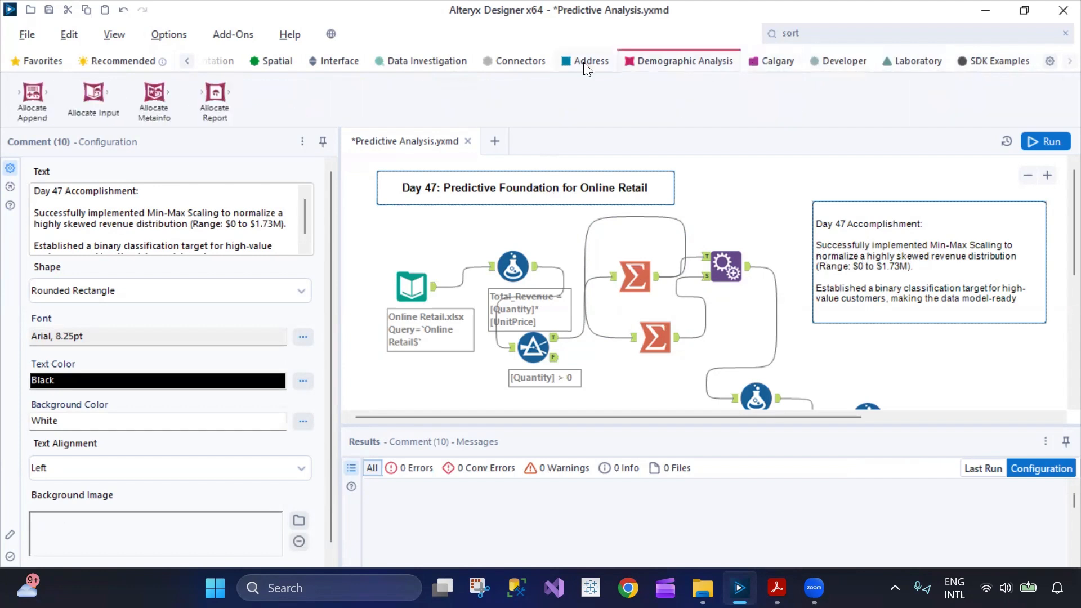
{"action": "left_click", "coordinate": [584, 59]}
{"action": "left_click", "coordinate": [518, 64]}
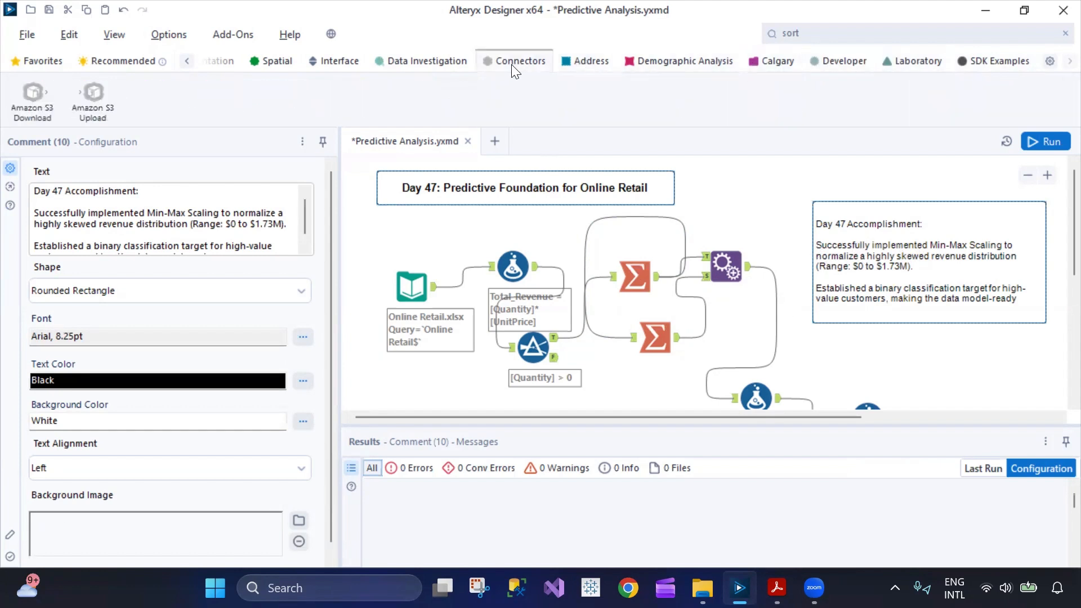
{"action": "left_click", "coordinate": [417, 65]}
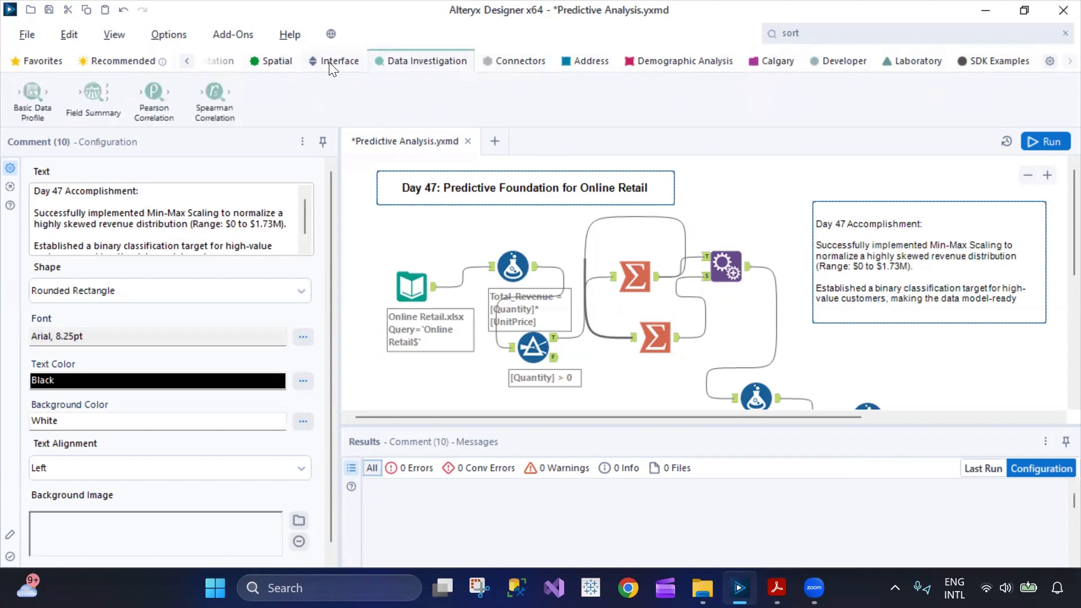
{"action": "left_click", "coordinate": [327, 60]}
Open the Pearson Correlation tool's example workflow from Data Investigation, read through its explanations and close it.
{"action": "left_click", "coordinate": [410, 59]}
{"action": "right_click", "coordinate": [142, 88]}
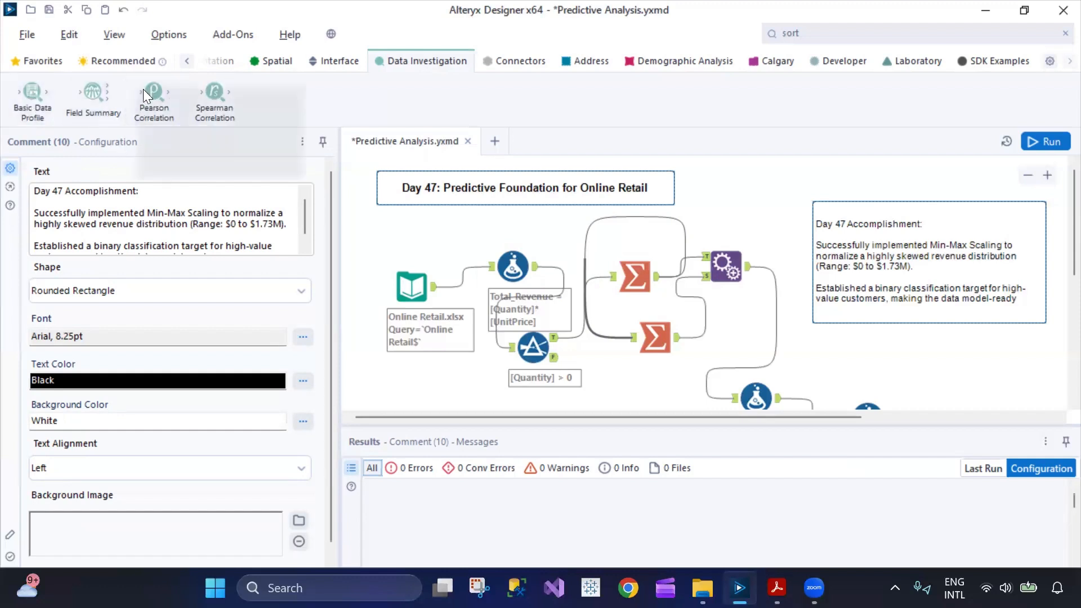
{"action": "left_click", "coordinate": [256, 142]}
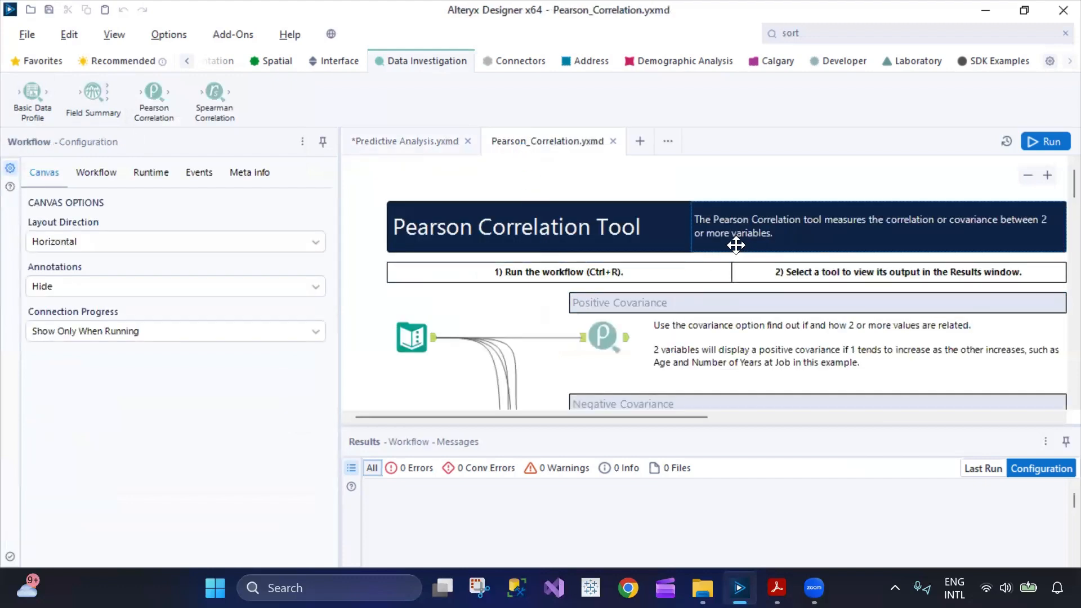
{"action": "scroll", "coordinate": [712, 266], "scroll_direction": "down", "scroll_amount": 10}
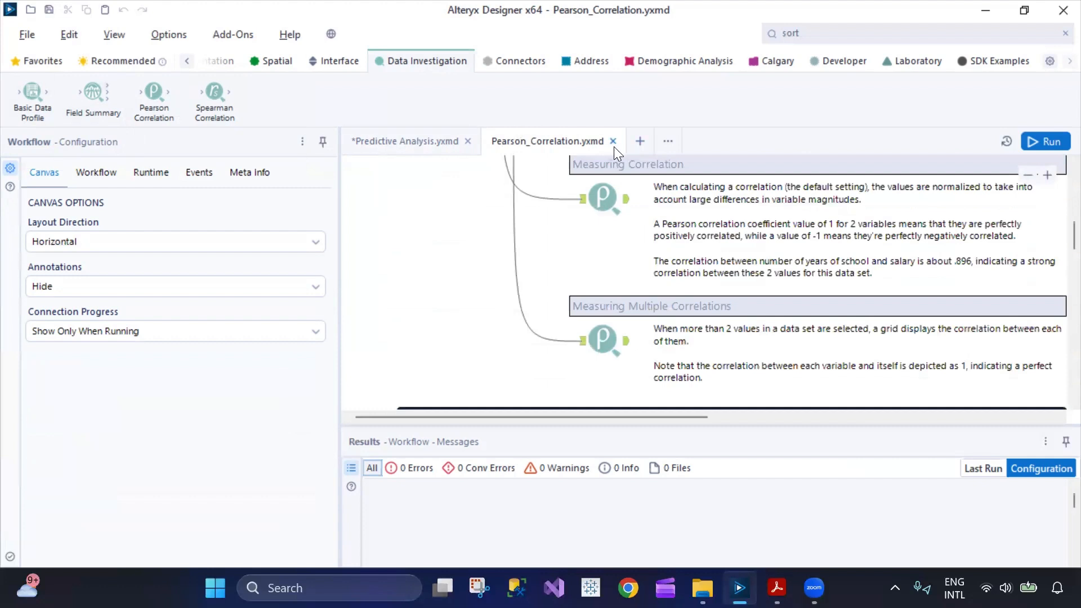
{"action": "left_click", "coordinate": [612, 143]}
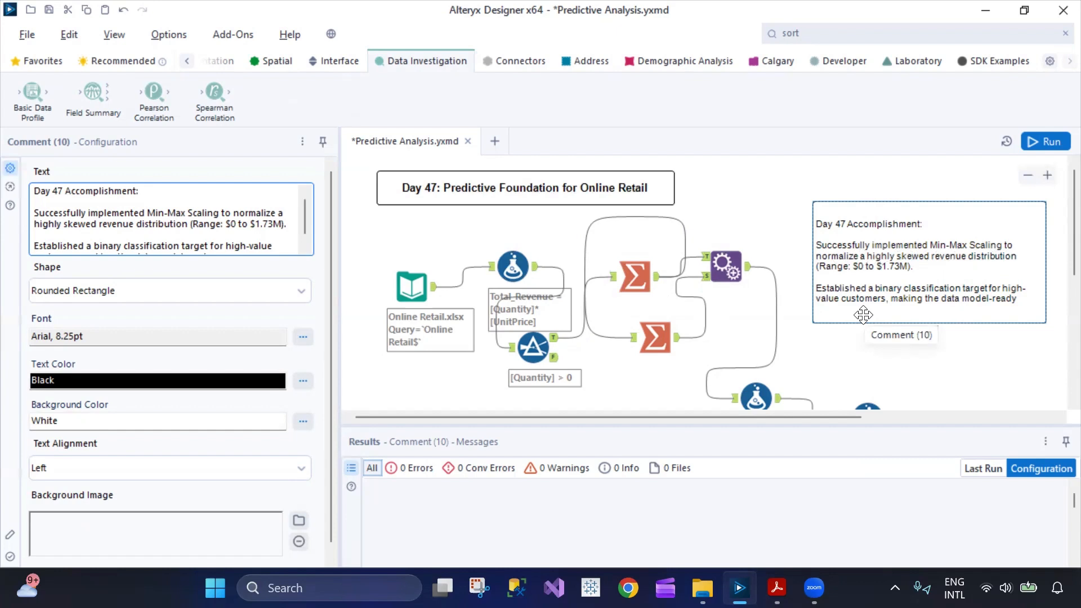
Look over the Day 47 workflow and examine the columns in the Online Retail.xlsx input preview.
{"action": "scroll", "coordinate": [863, 315], "scroll_direction": "down", "scroll_amount": 3}
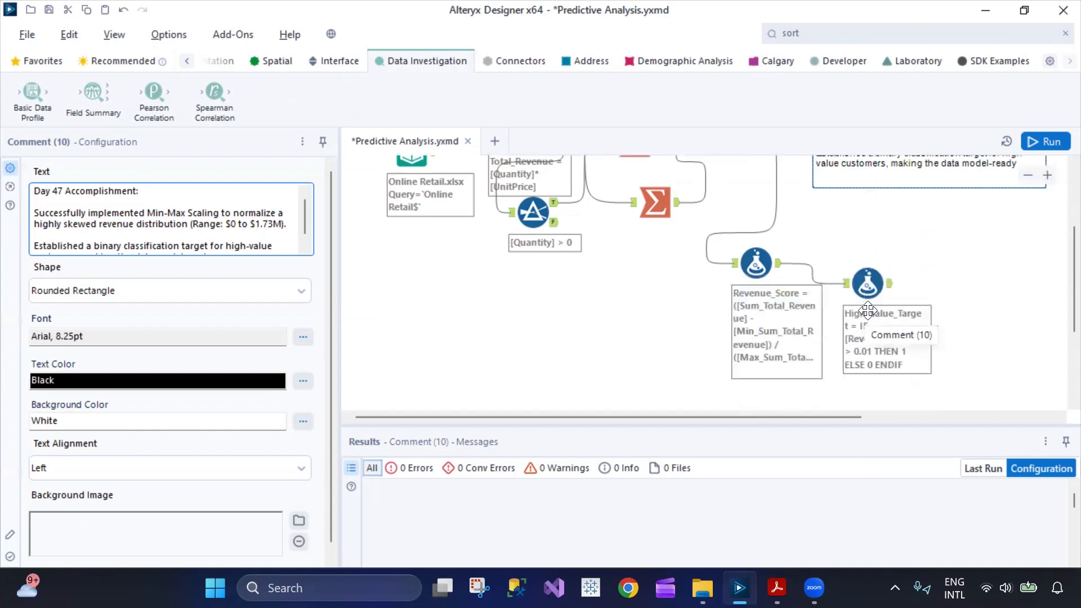
{"action": "scroll", "coordinate": [945, 296], "scroll_direction": "up", "scroll_amount": 2}
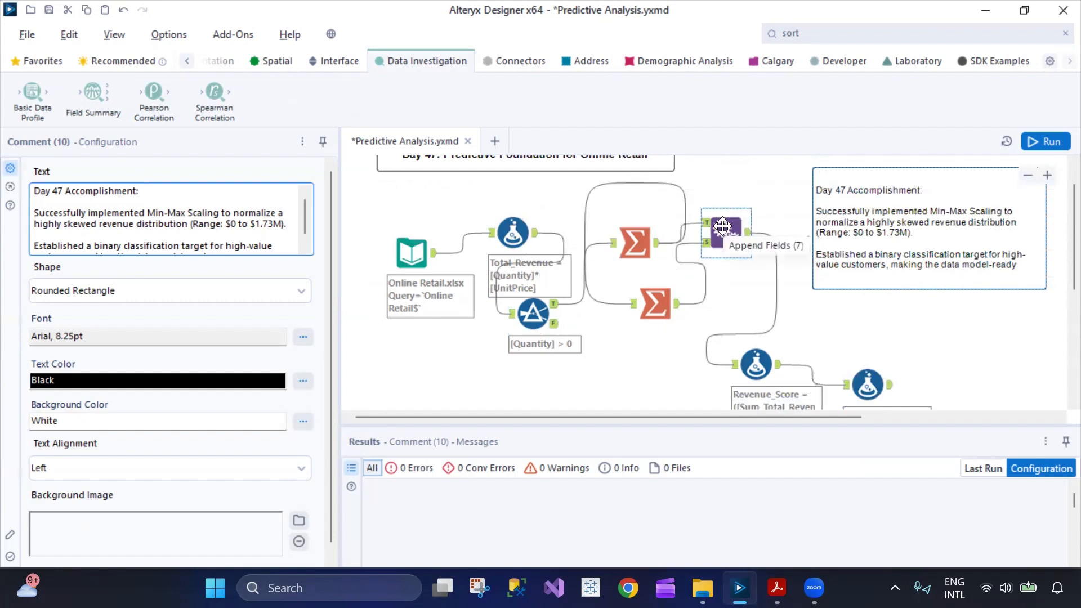
{"action": "left_click", "coordinate": [405, 254]}
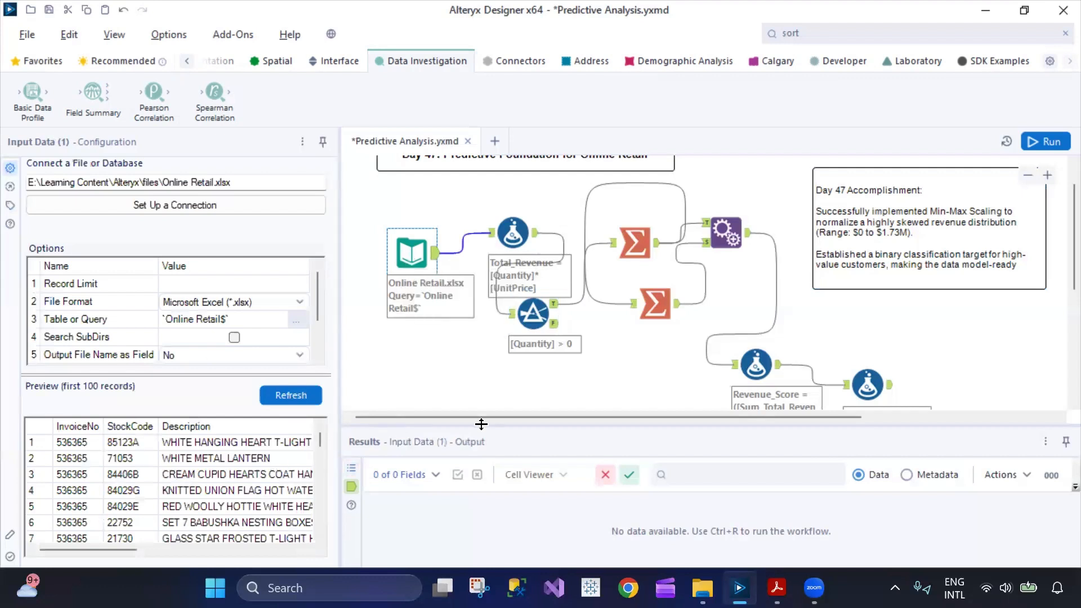
{"action": "left_click_drag", "start_coordinate": [127, 548], "coordinate": [241, 564]}
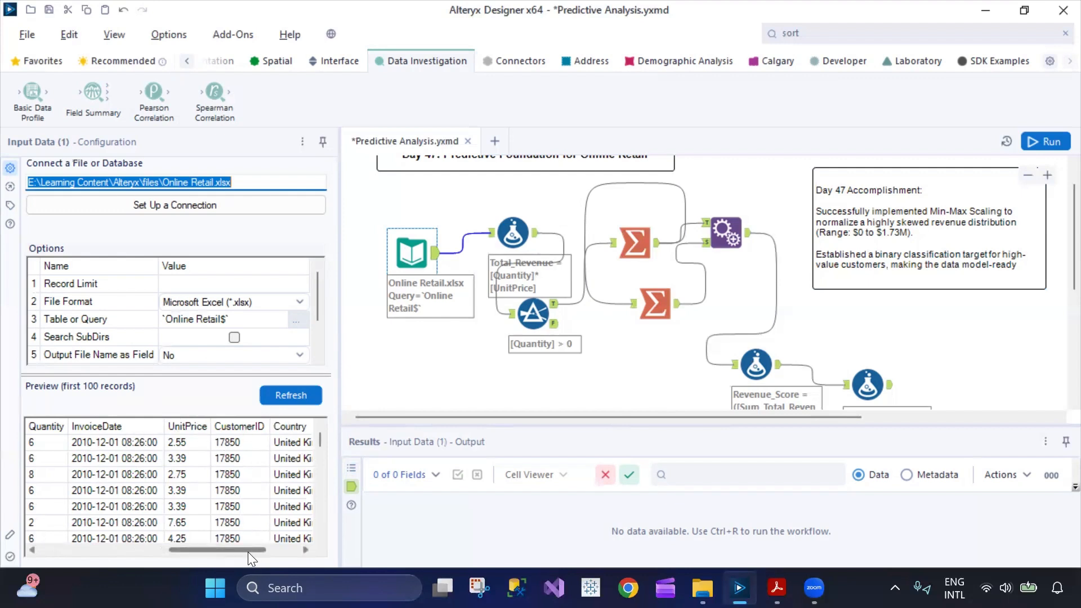
{"action": "left_click_drag", "start_coordinate": [251, 553], "coordinate": [284, 553]}
Inspect the Total_Revenue expression in the Formula tool that follows the input.
{"action": "left_click", "coordinate": [512, 232]}
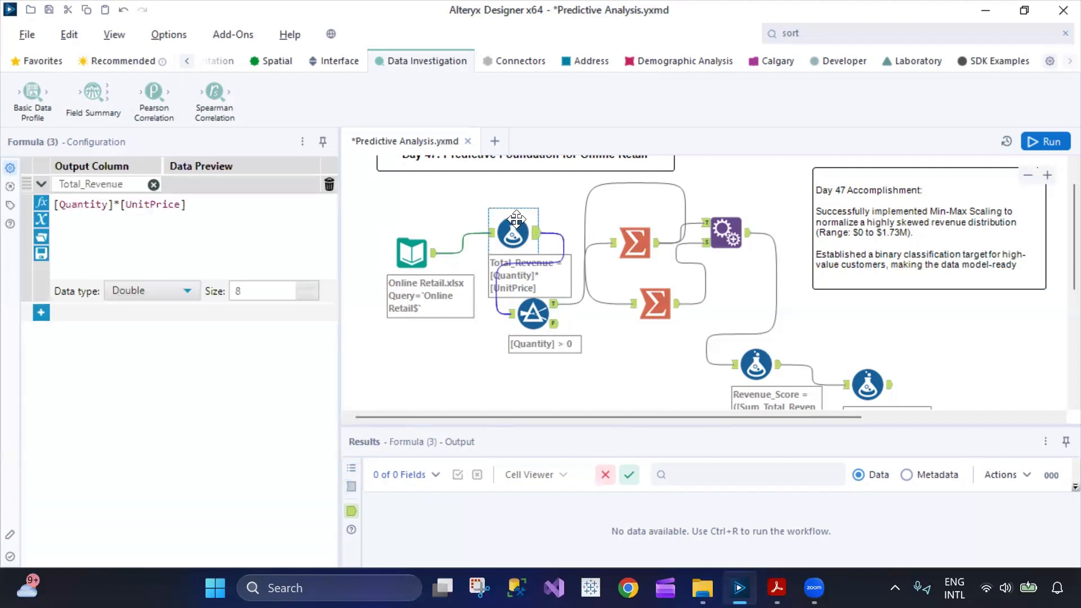
{"action": "left_click_drag", "start_coordinate": [135, 208], "coordinate": [64, 217]}
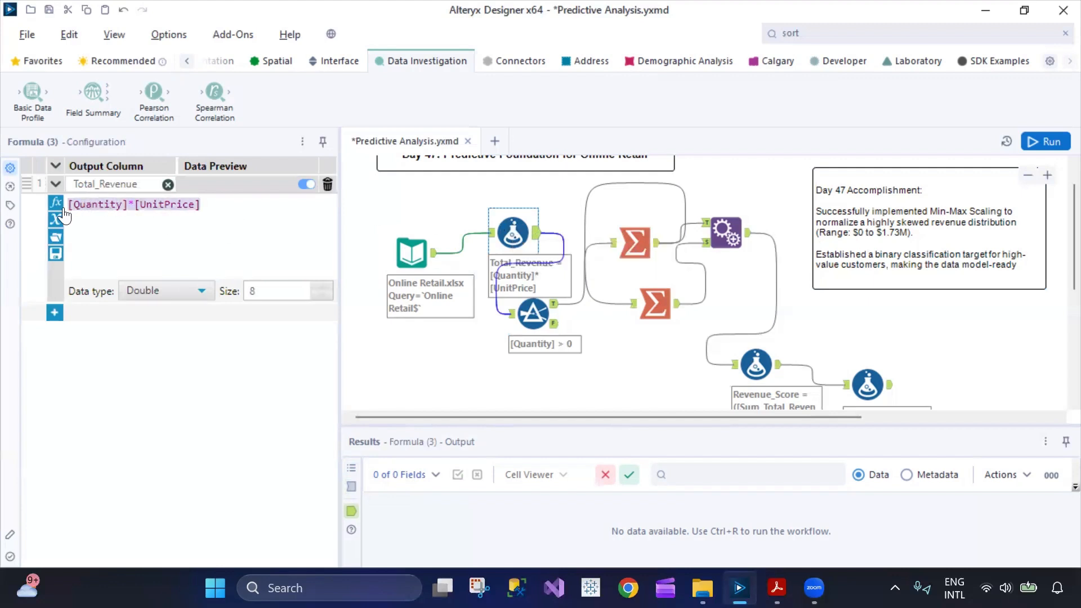
{"action": "left_click", "coordinate": [167, 237]}
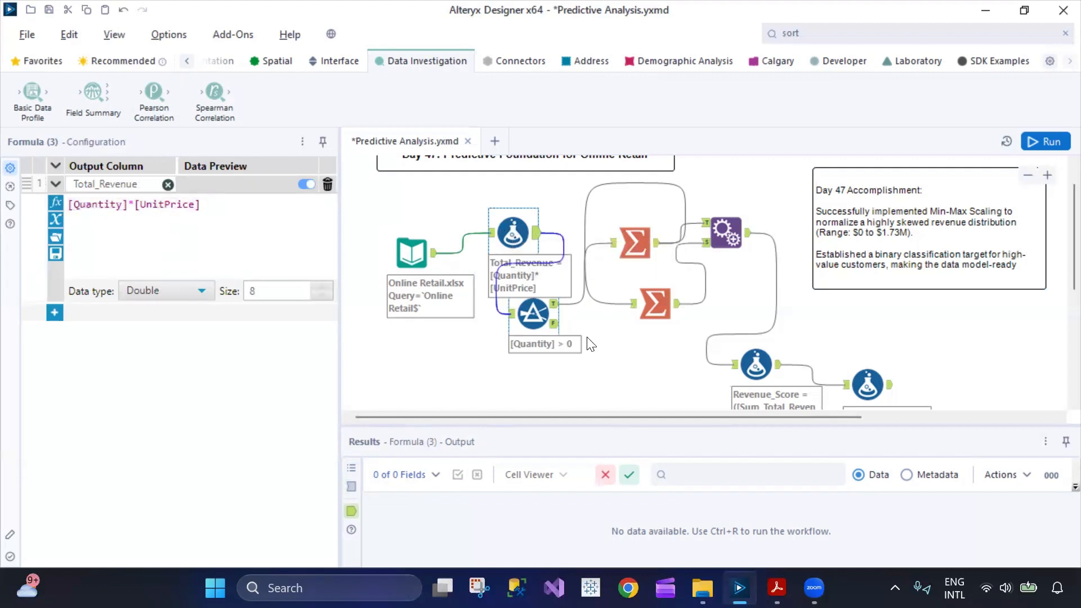
Shift the Quantity filter slightly down on the canvas and run the Predictive Analysis workflow.
{"action": "left_click_drag", "start_coordinate": [525, 321], "coordinate": [533, 333]}
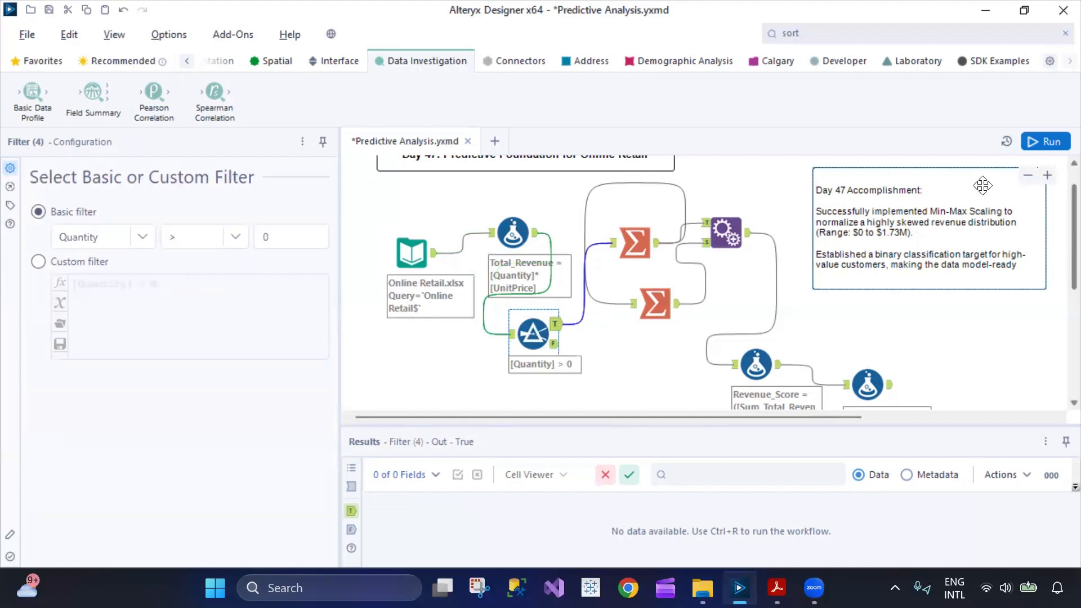
{"action": "left_click", "coordinate": [1045, 141]}
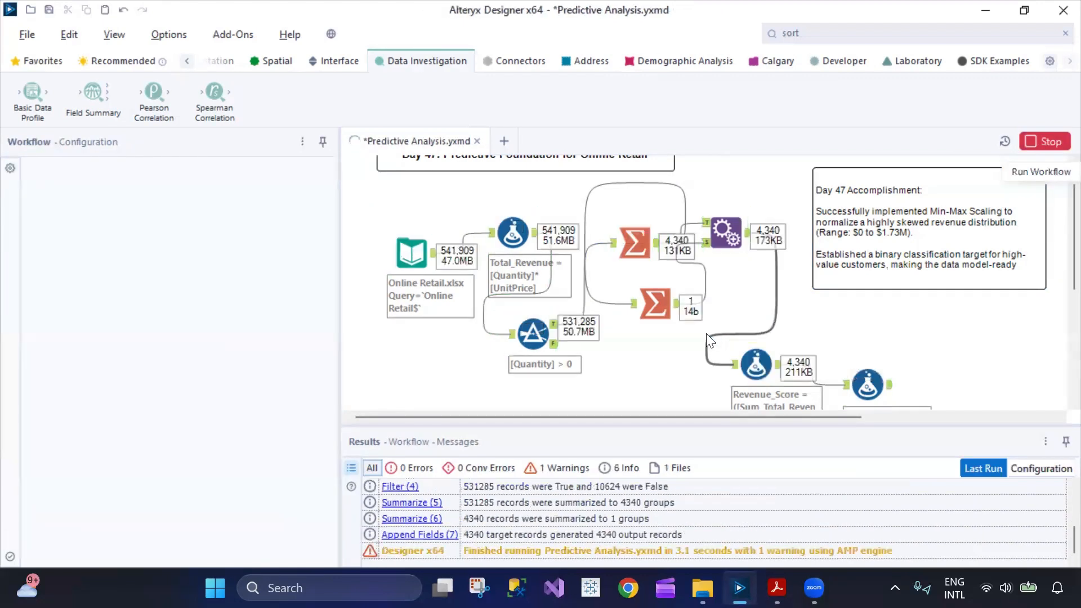
Check the Total_Revenue formula's data preview and examine the records in the Quantity filter's False output through to the last one.
{"action": "left_click", "coordinate": [514, 231]}
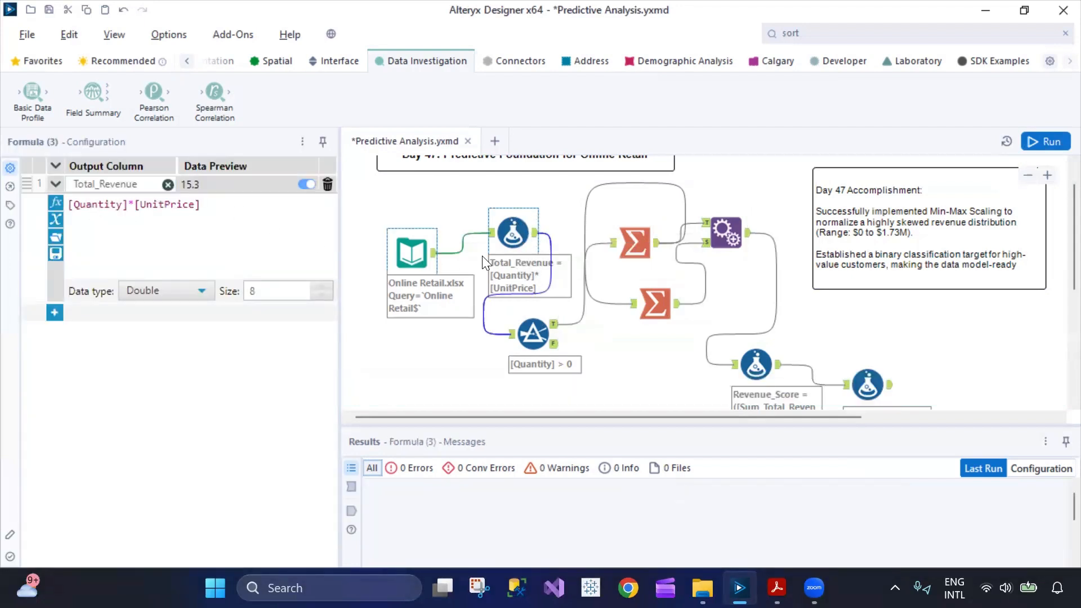
{"action": "left_click", "coordinate": [552, 343]}
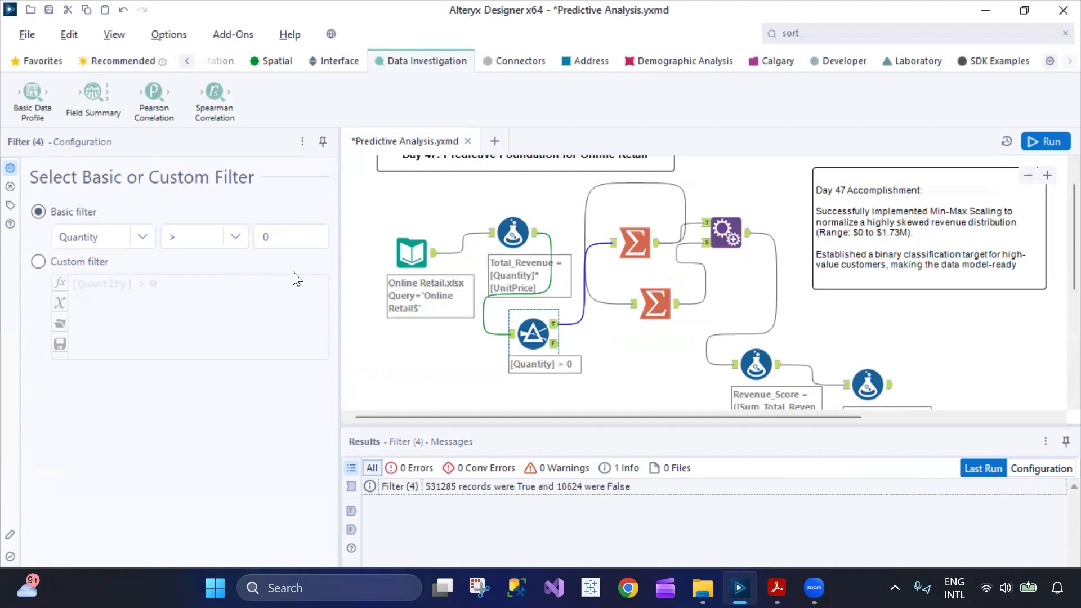
{"action": "left_click", "coordinate": [556, 345]}
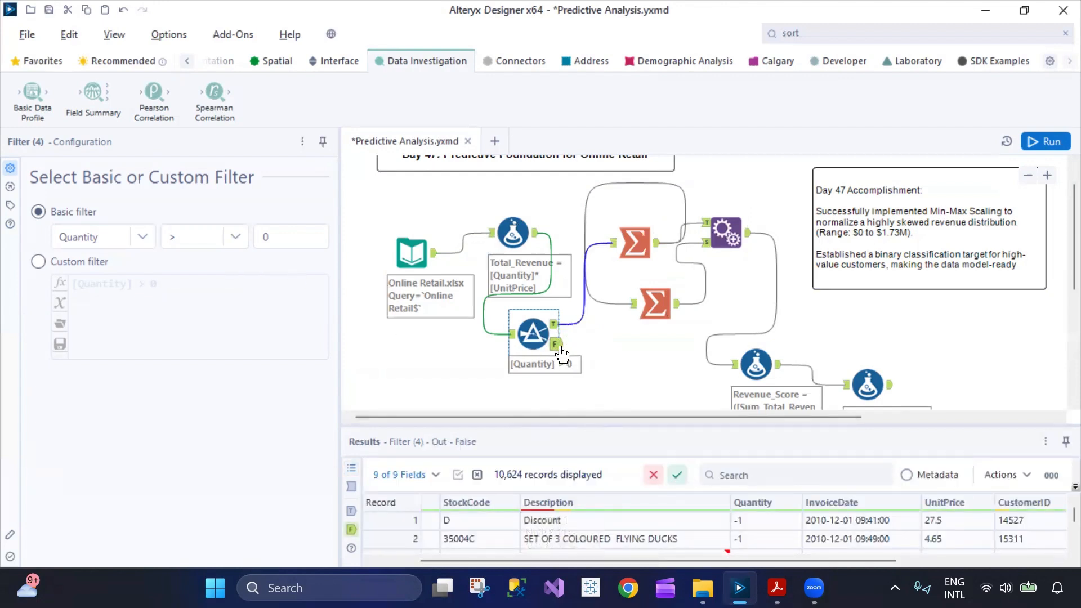
{"action": "left_click_drag", "start_coordinate": [795, 559], "coordinate": [802, 559]}
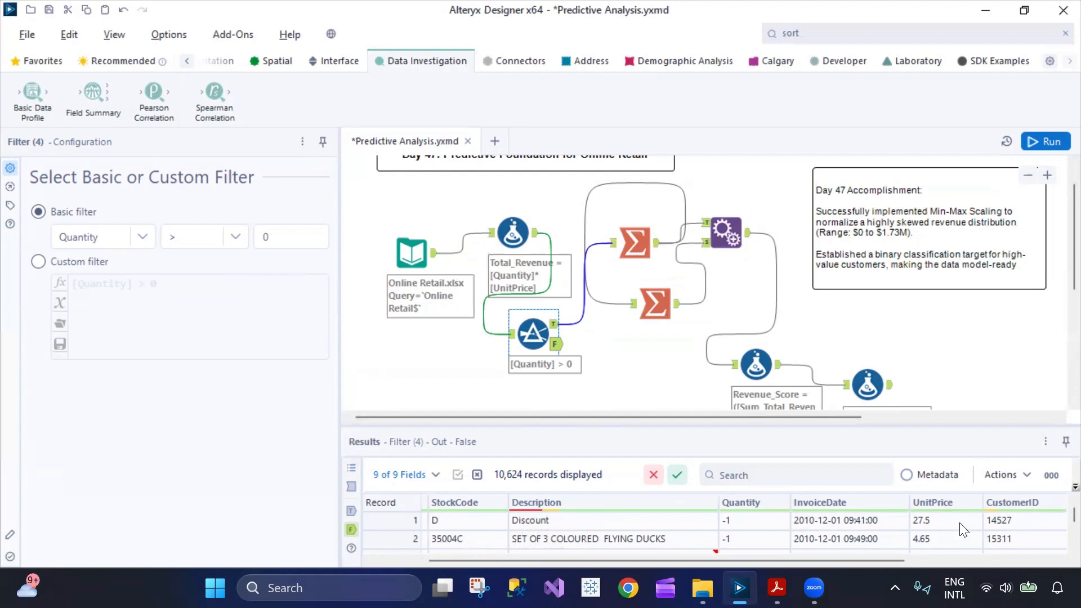
{"action": "left_click_drag", "start_coordinate": [1073, 517], "coordinate": [1073, 545]}
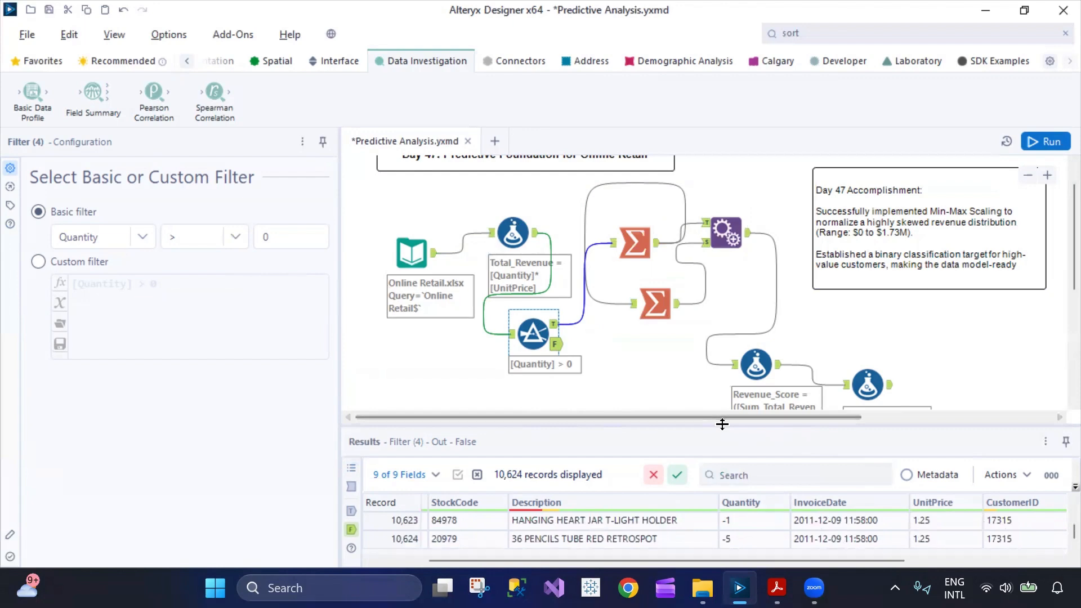
Resize the results area and examine the Quantity filter's False output records across the Quantity, Total_Revenue and Description columns.
{"action": "left_click_drag", "start_coordinate": [722, 423], "coordinate": [722, 326]}
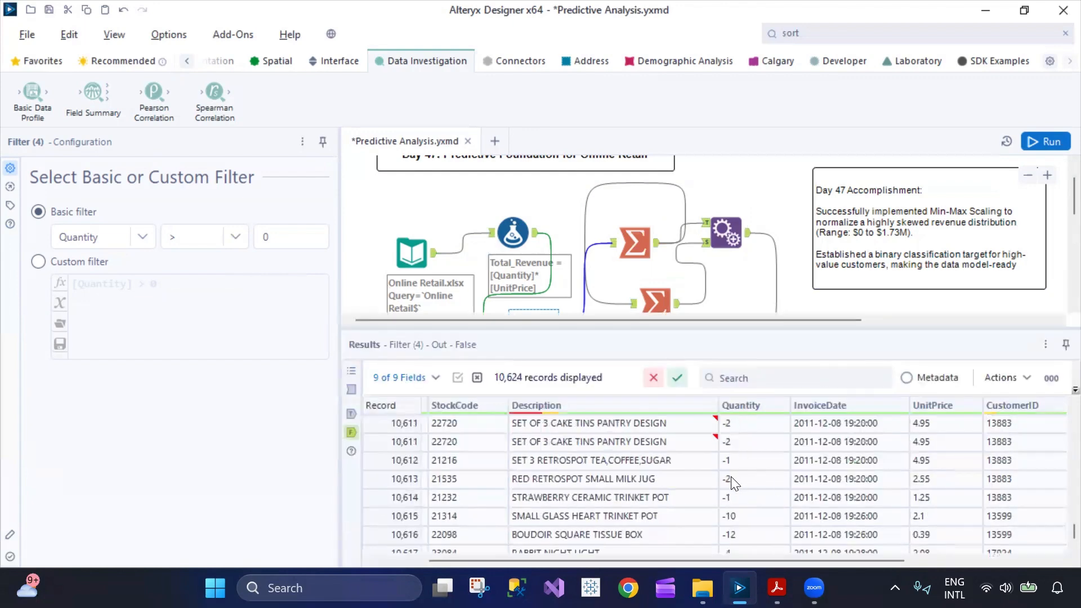
{"action": "scroll", "coordinate": [732, 481], "scroll_direction": "up", "scroll_amount": 20}
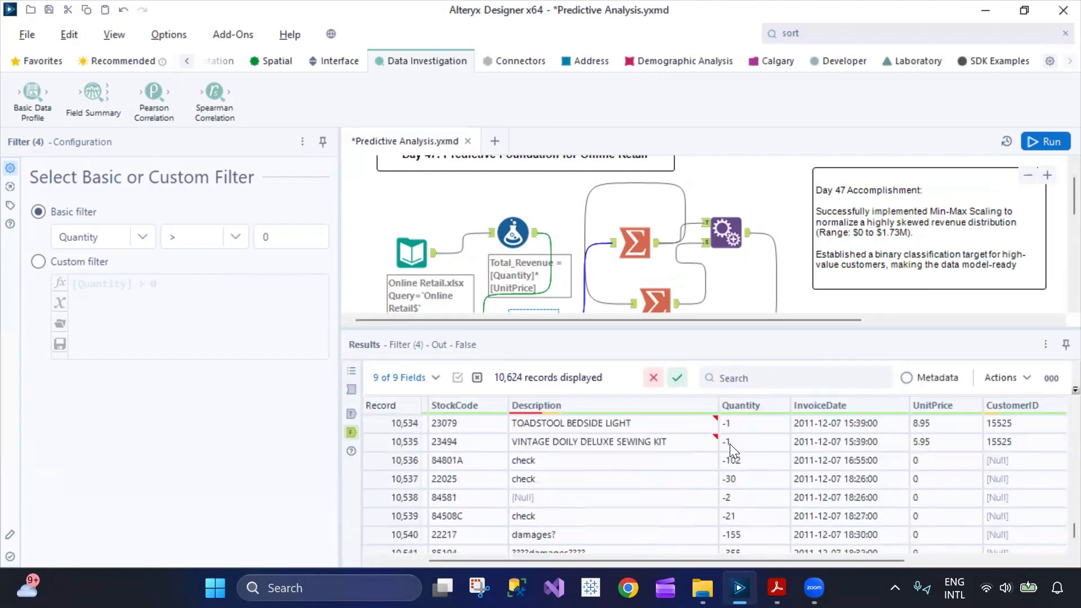
{"action": "scroll", "coordinate": [729, 444], "scroll_direction": "up", "scroll_amount": 12}
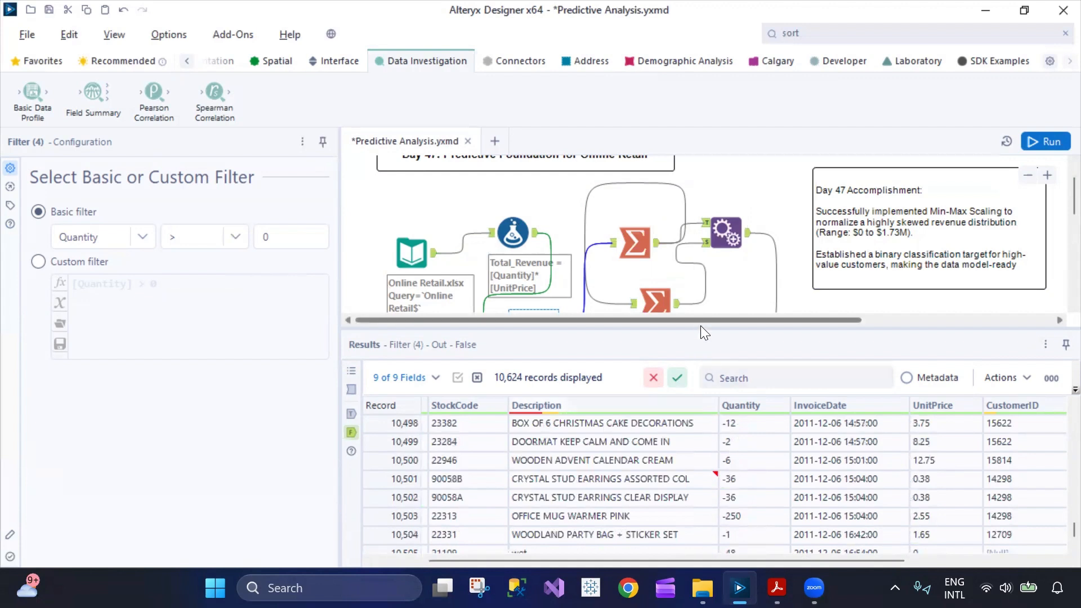
{"action": "left_click_drag", "start_coordinate": [701, 384], "coordinate": [690, 385]}
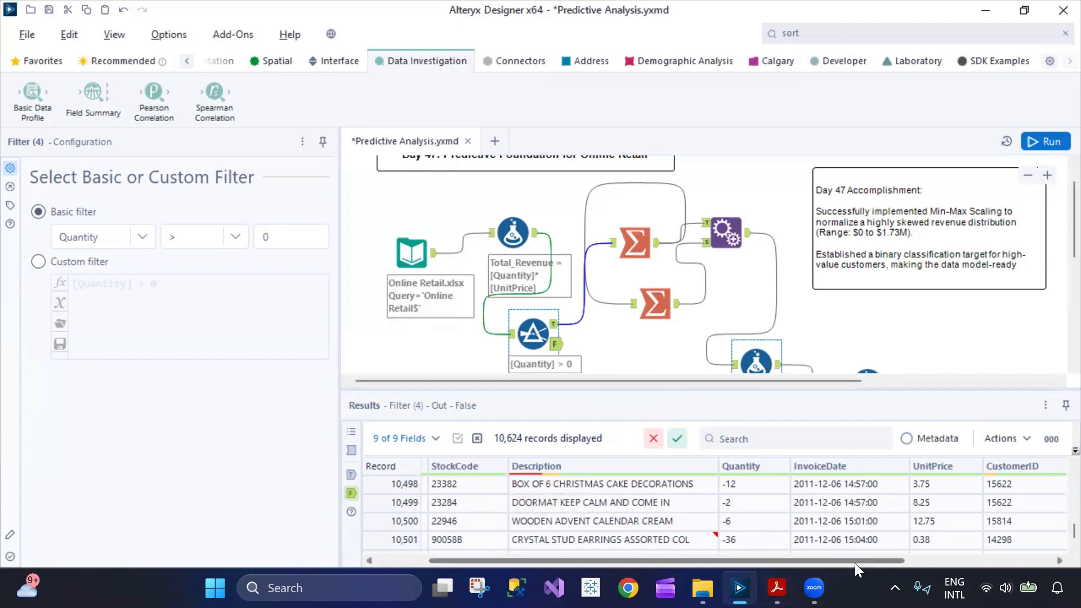
{"action": "left_click_drag", "start_coordinate": [854, 563], "coordinate": [995, 561]}
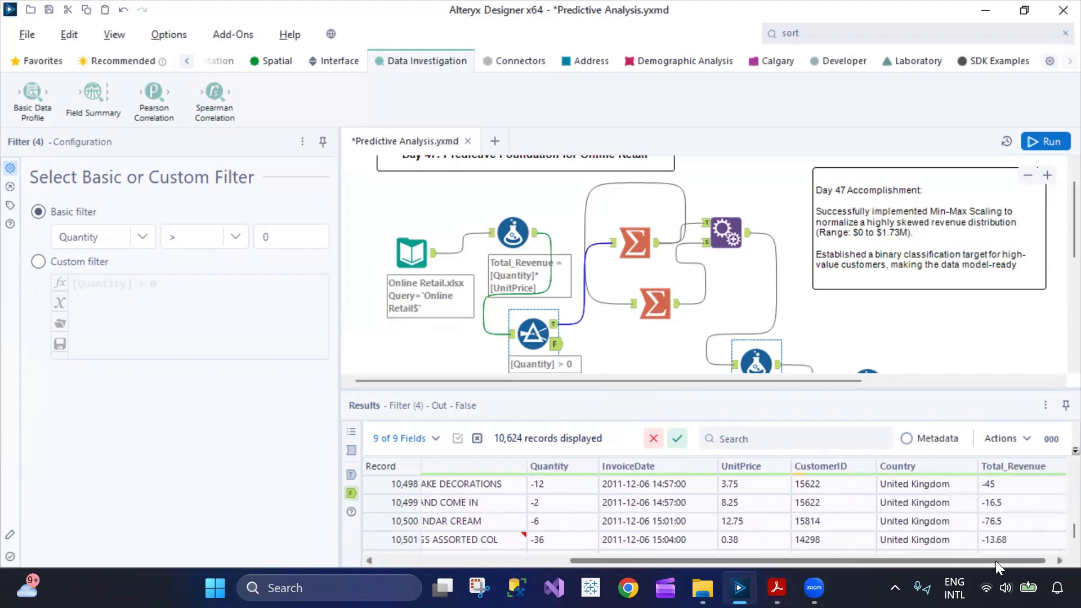
{"action": "scroll", "coordinate": [996, 526], "scroll_direction": "up", "scroll_amount": 20}
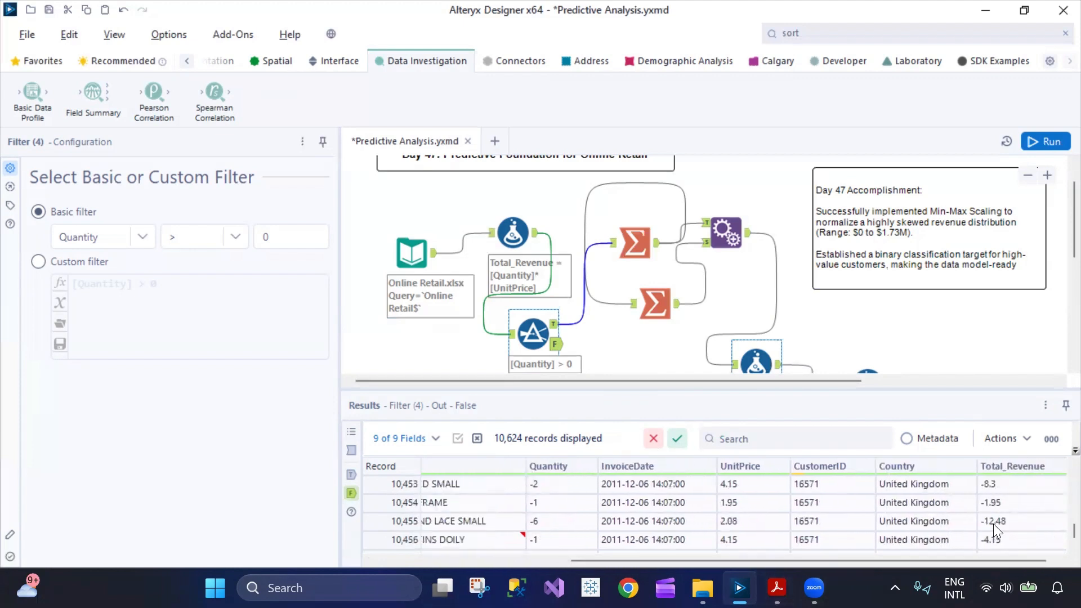
{"action": "scroll", "coordinate": [984, 519], "scroll_direction": "up", "scroll_amount": 4}
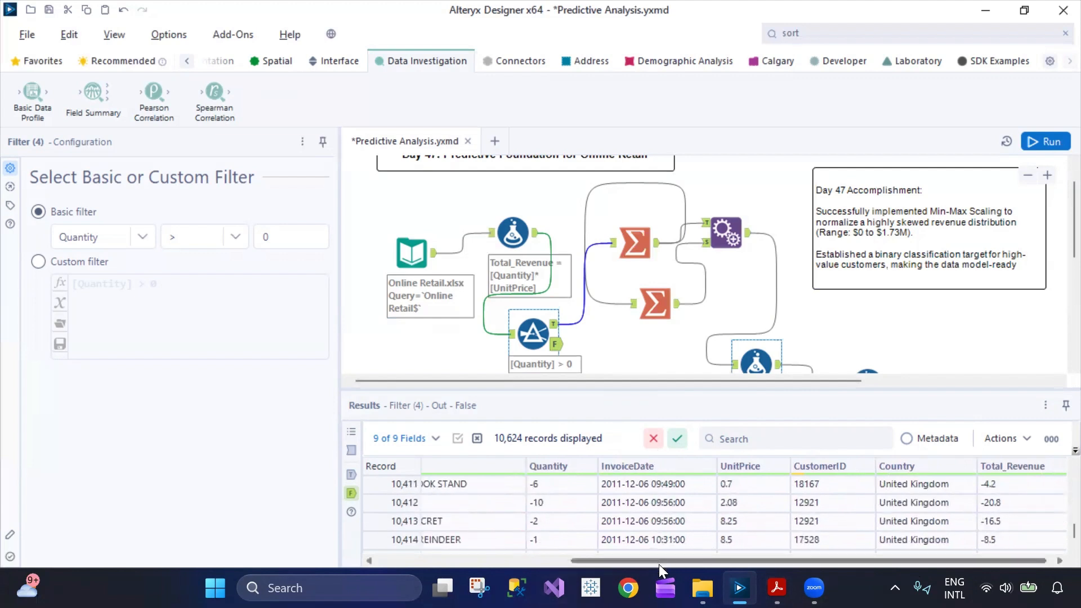
{"action": "left_click_drag", "start_coordinate": [658, 561], "coordinate": [508, 561]}
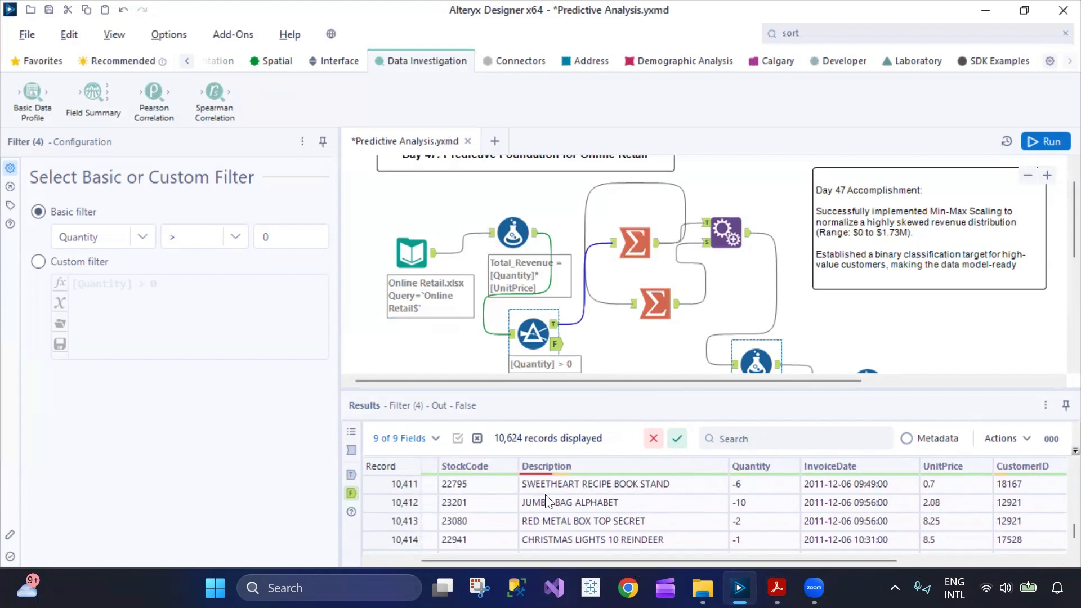
Examine the Quantity filter's True output, including the Total_Revenue column, and return to its first record.
{"action": "mouse_move", "coordinate": [571, 467]}
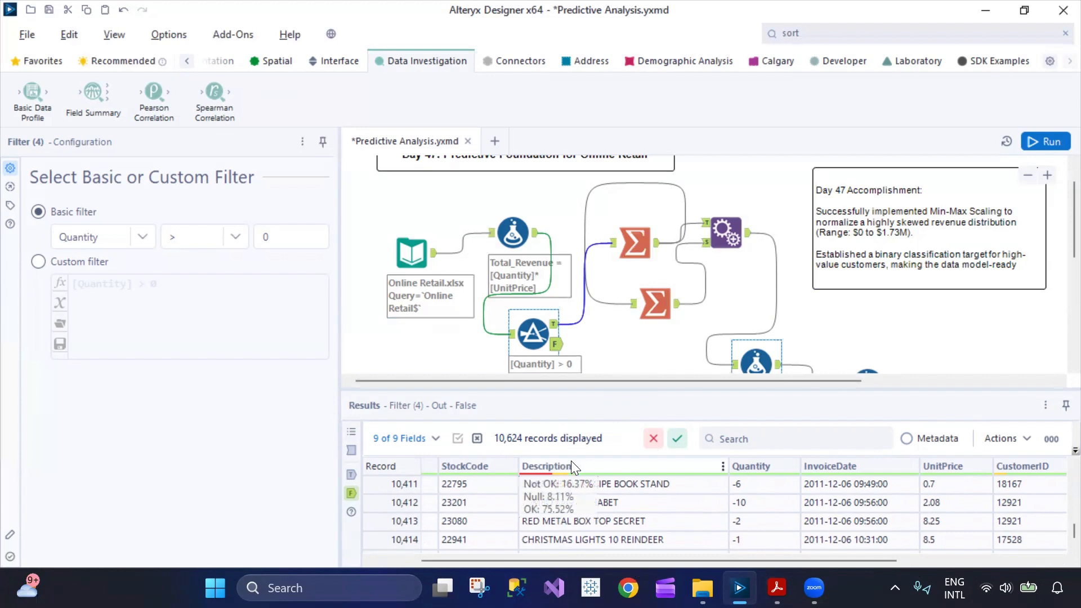
{"action": "left_click", "coordinate": [348, 475]}
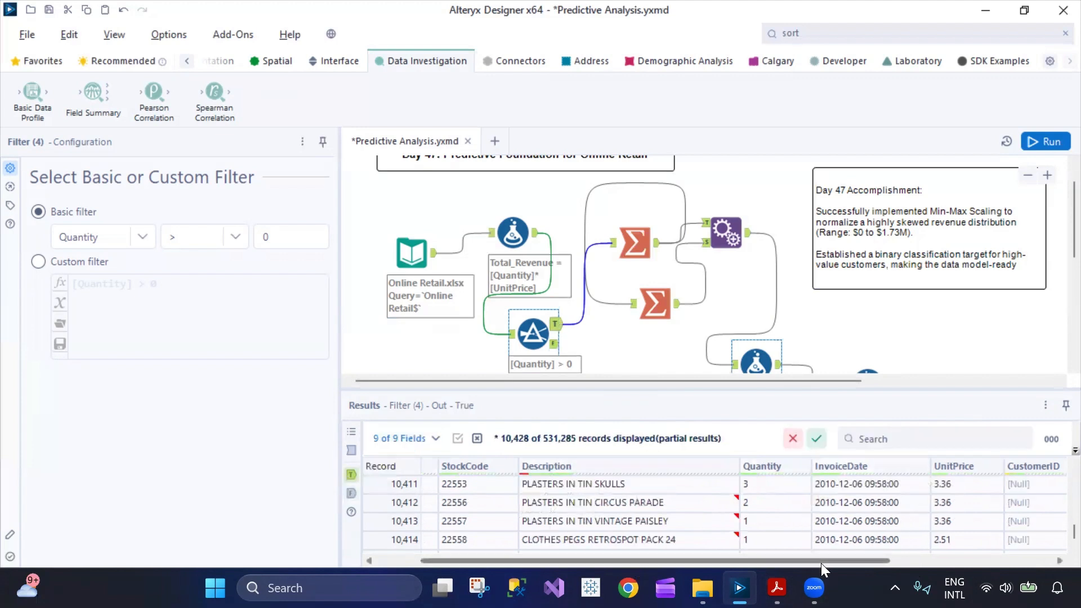
{"action": "left_click_drag", "start_coordinate": [821, 563], "coordinate": [1026, 554]}
{"action": "scroll", "coordinate": [926, 509], "scroll_direction": "up", "scroll_amount": 2}
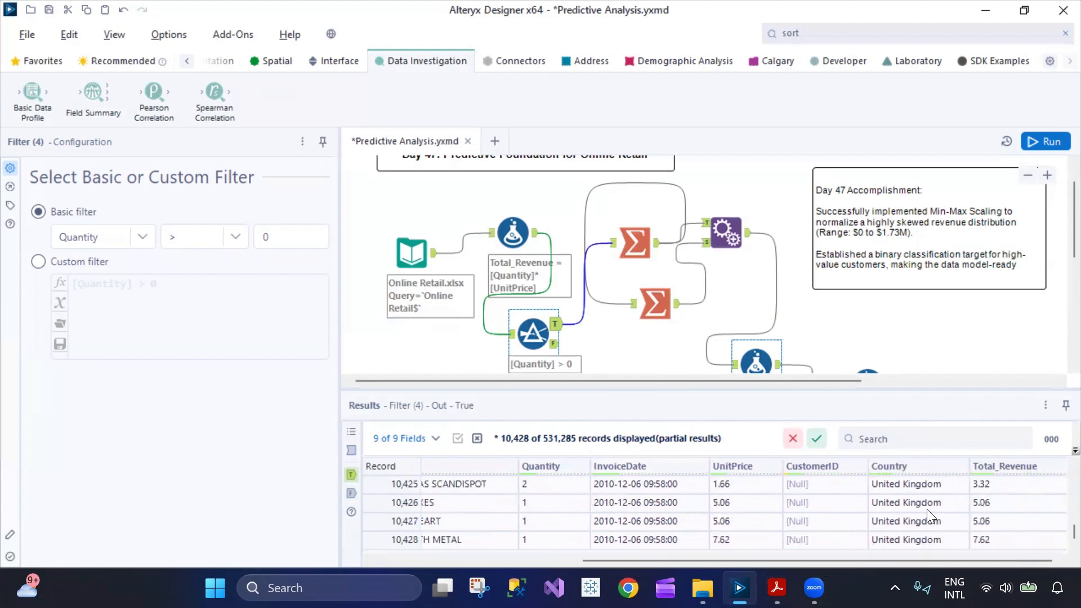
{"action": "scroll", "coordinate": [924, 504], "scroll_direction": "up", "scroll_amount": 10}
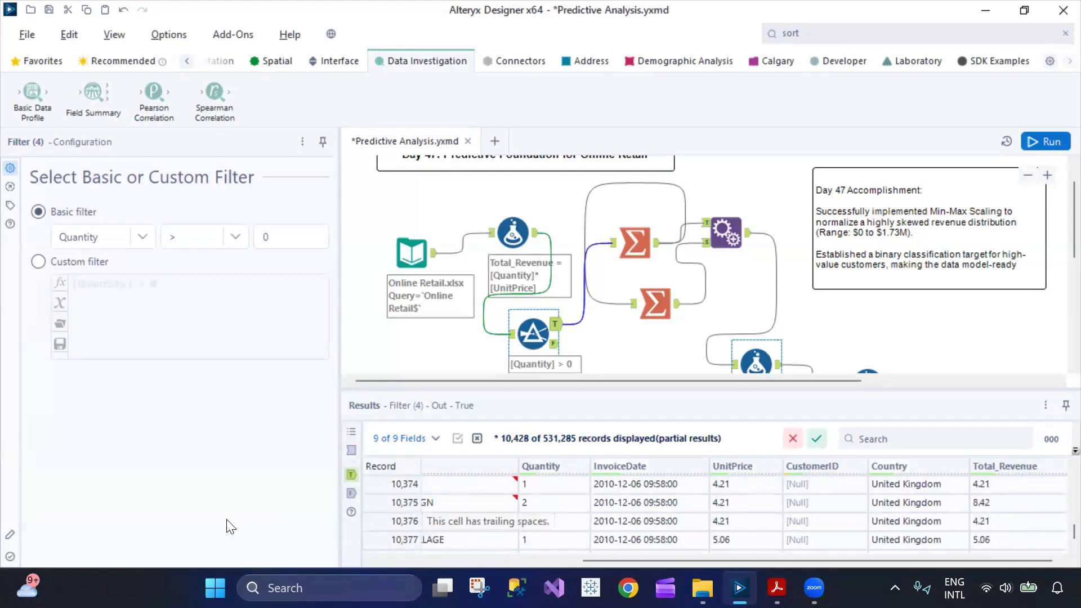
{"action": "left_click_drag", "start_coordinate": [1062, 532], "coordinate": [1063, 466]}
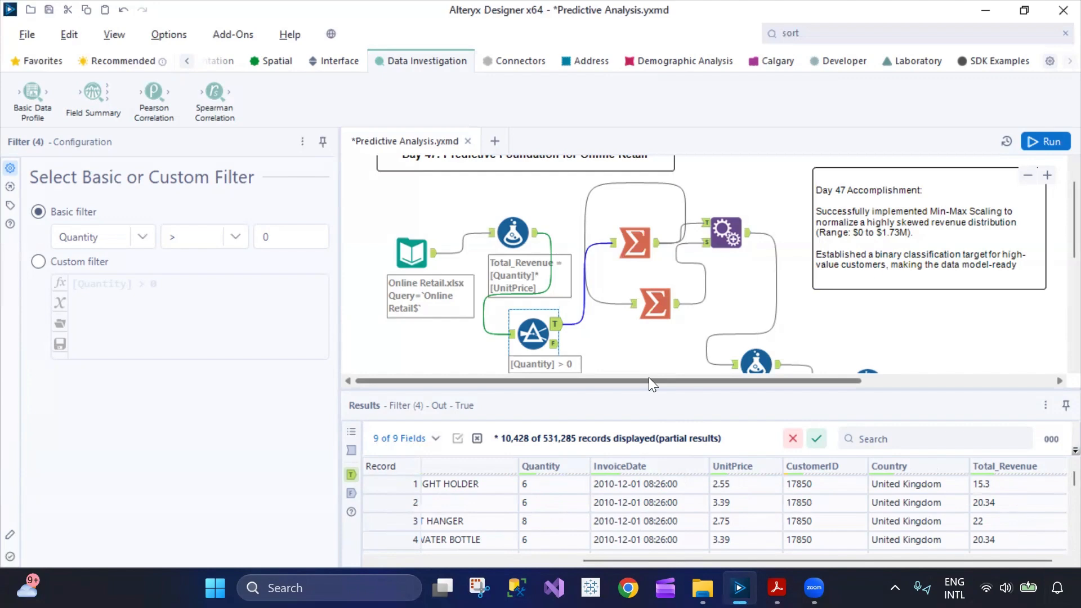
Switch to the Alteryx 100 Days Learning PDF in Acrobat to check the Day 47 topic, and return to Alteryx Designer.
{"action": "mouse_move", "coordinate": [776, 587]}
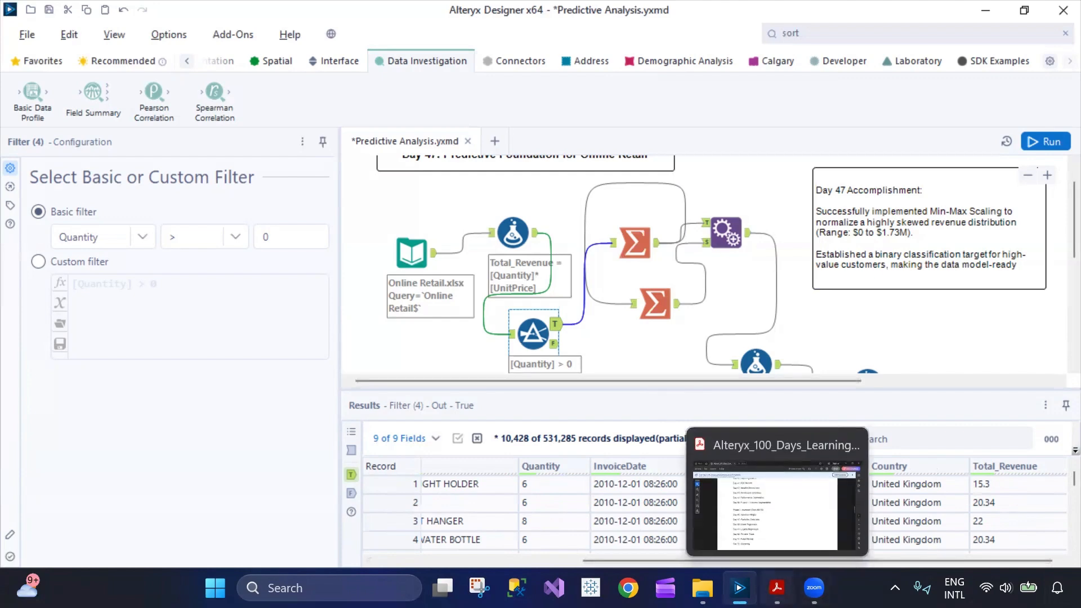
{"action": "left_click", "coordinate": [842, 538]}
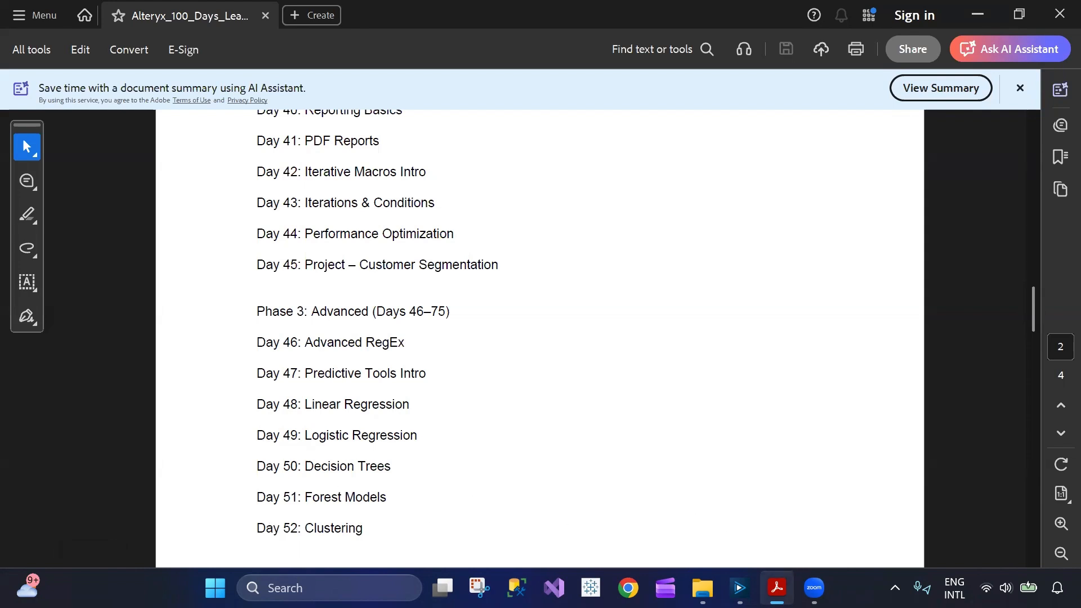
{"action": "left_click", "coordinate": [777, 588]}
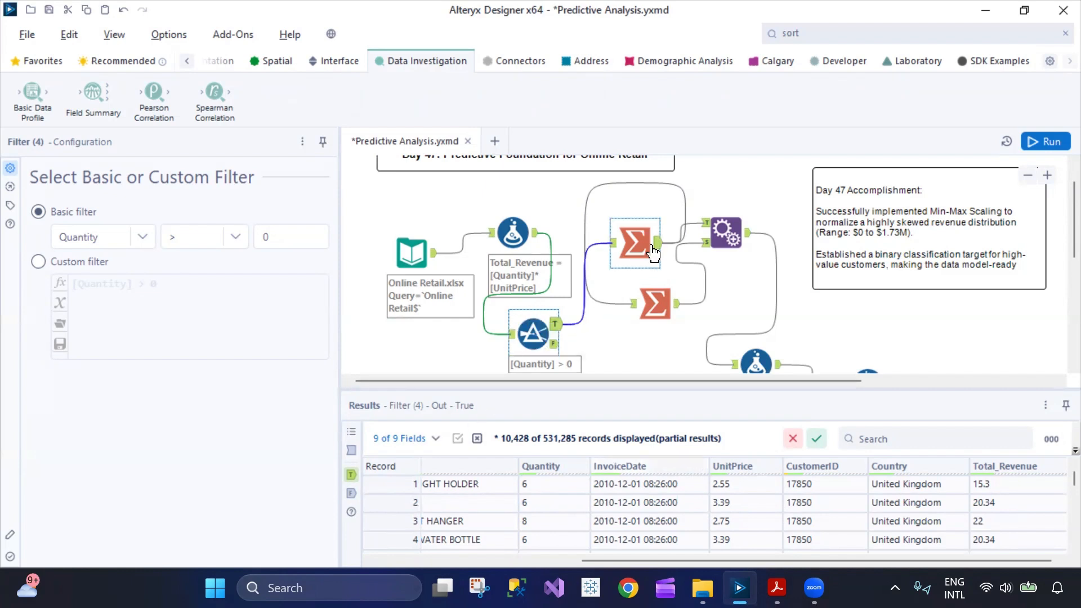
Inspect the first Summarize tool's actions for CustomerID, Total_Revenue, InvoiceNo and InvoiceDate, leaving InvoiceDate's action at Max.
{"action": "left_click", "coordinate": [637, 234]}
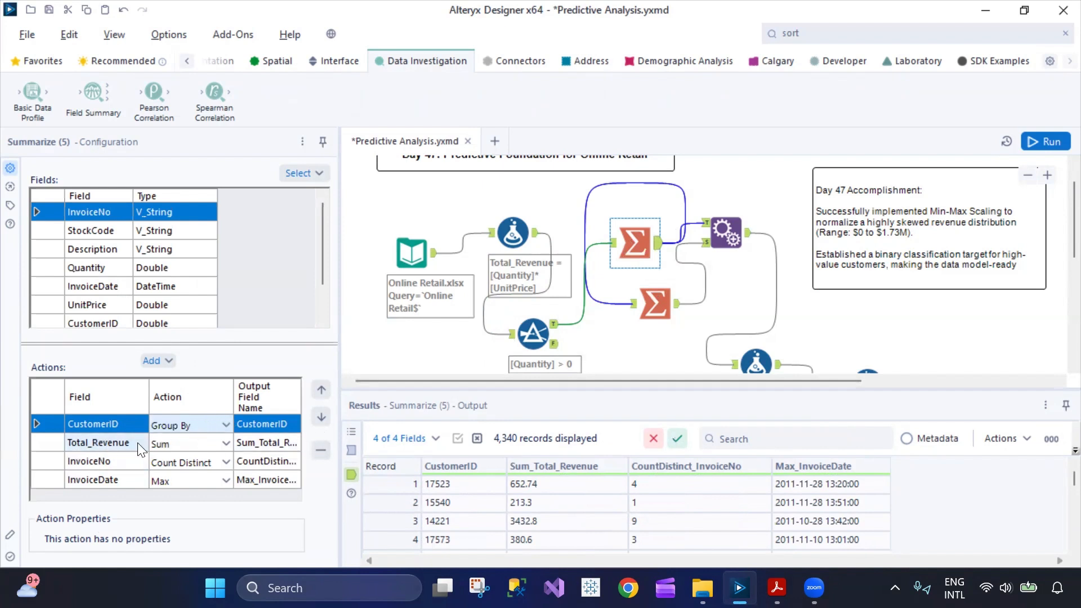
{"action": "left_click", "coordinate": [122, 449]}
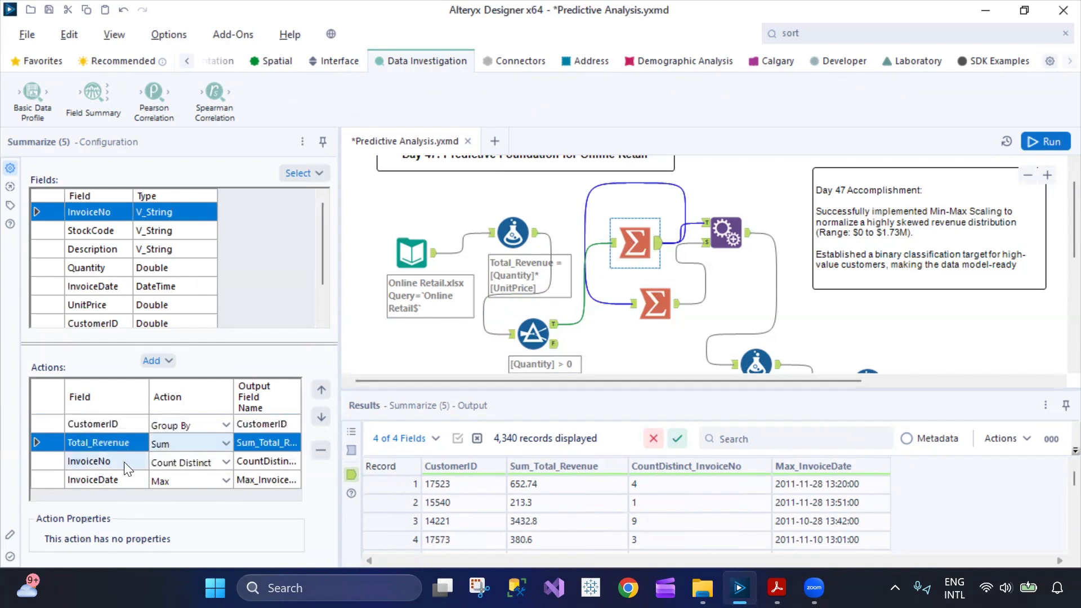
{"action": "left_click", "coordinate": [156, 465]}
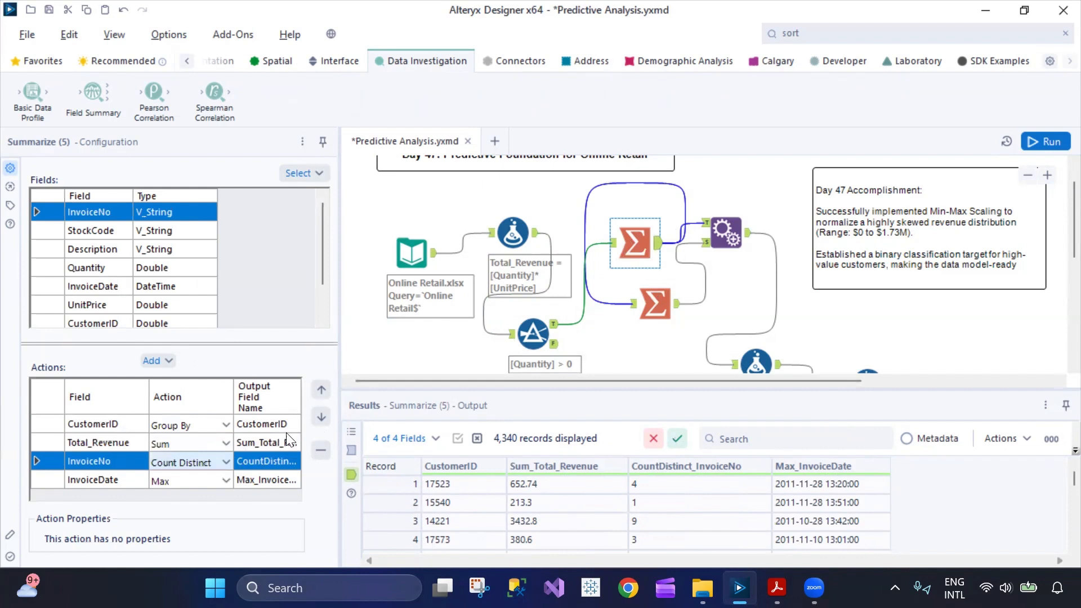
{"action": "left_click", "coordinate": [173, 479]}
{"action": "left_click", "coordinate": [173, 479]}
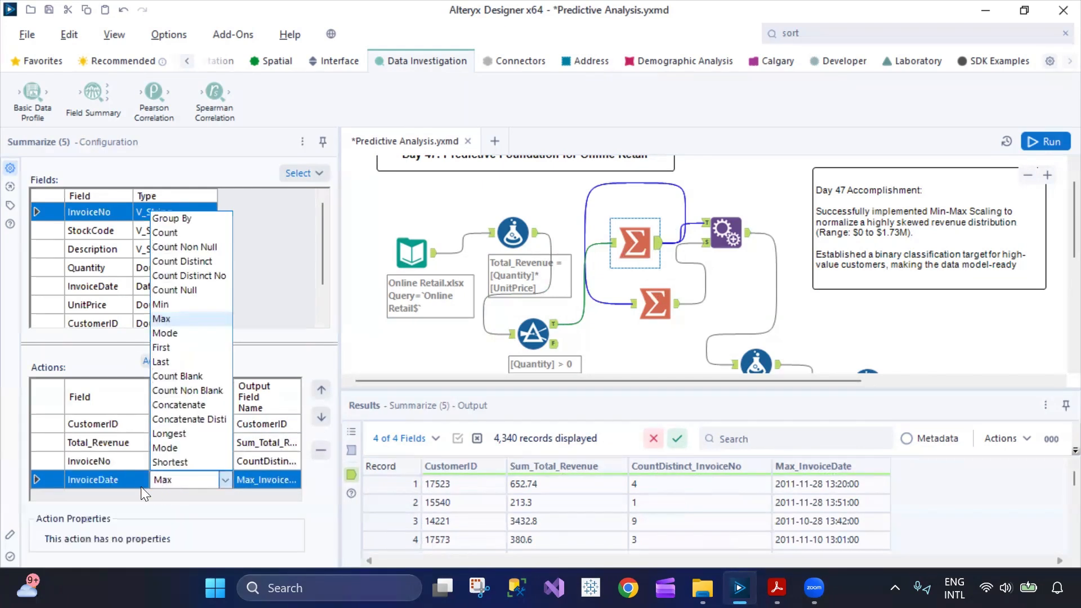
{"action": "left_click", "coordinate": [158, 479]}
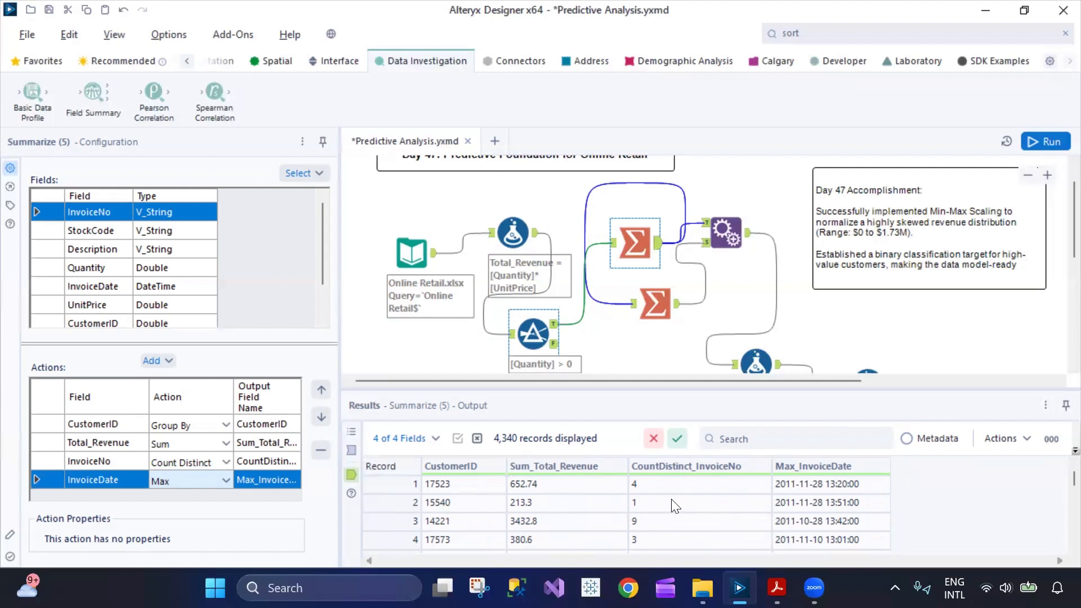
Examine the second record's CustomerID, Sum_Total_Revenue and CountDistinct_InvoiceNo values in the first Summarize tool's output.
{"action": "left_click", "coordinate": [465, 503]}
{"action": "left_click", "coordinate": [534, 506]}
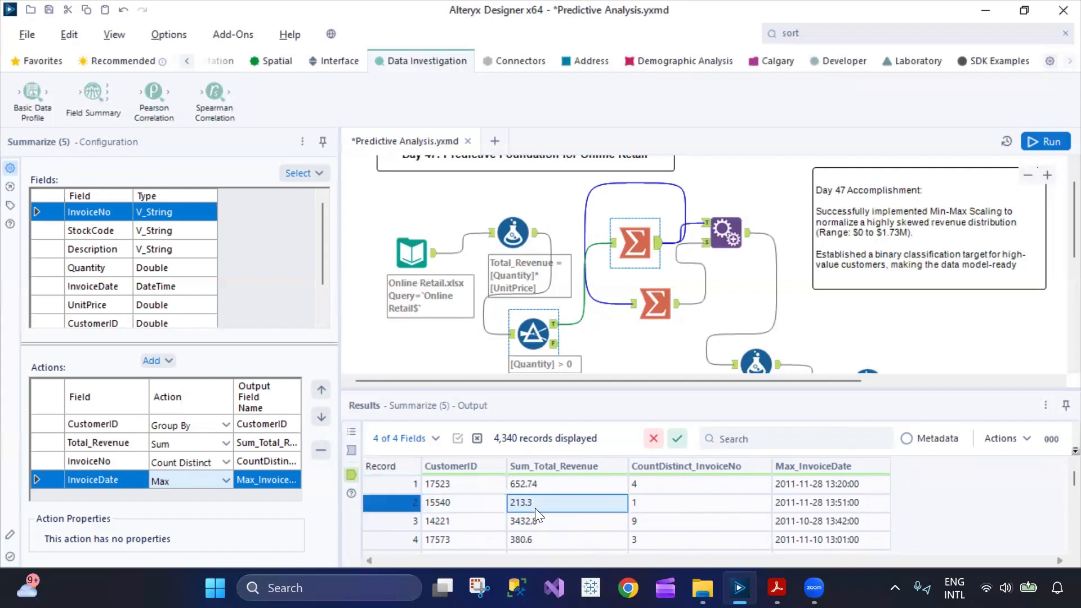
{"action": "left_click", "coordinate": [691, 506]}
{"action": "left_click", "coordinate": [462, 505]}
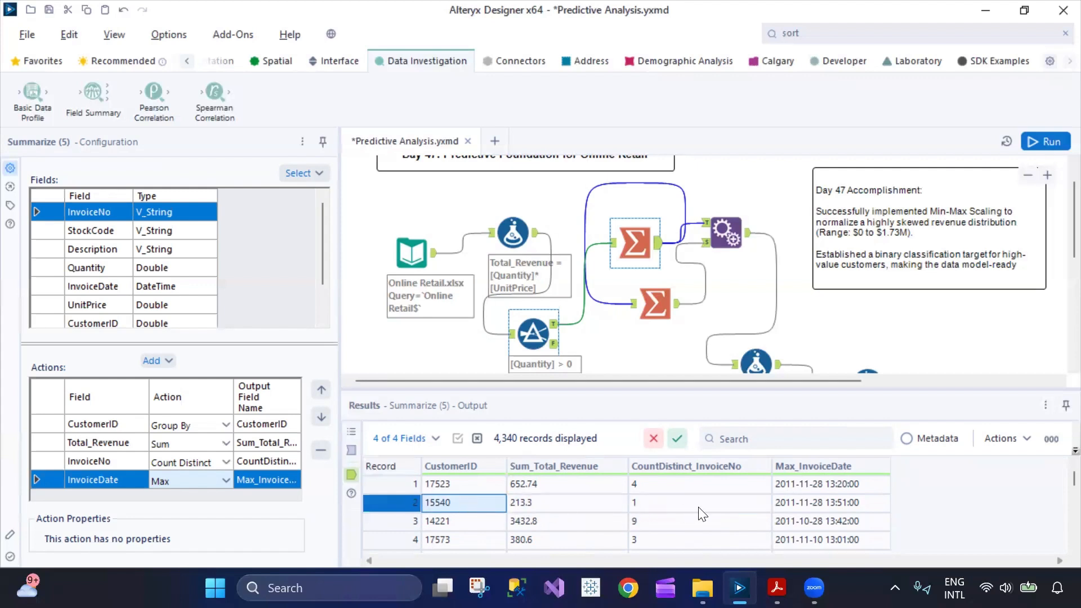
{"action": "left_click", "coordinate": [754, 508]}
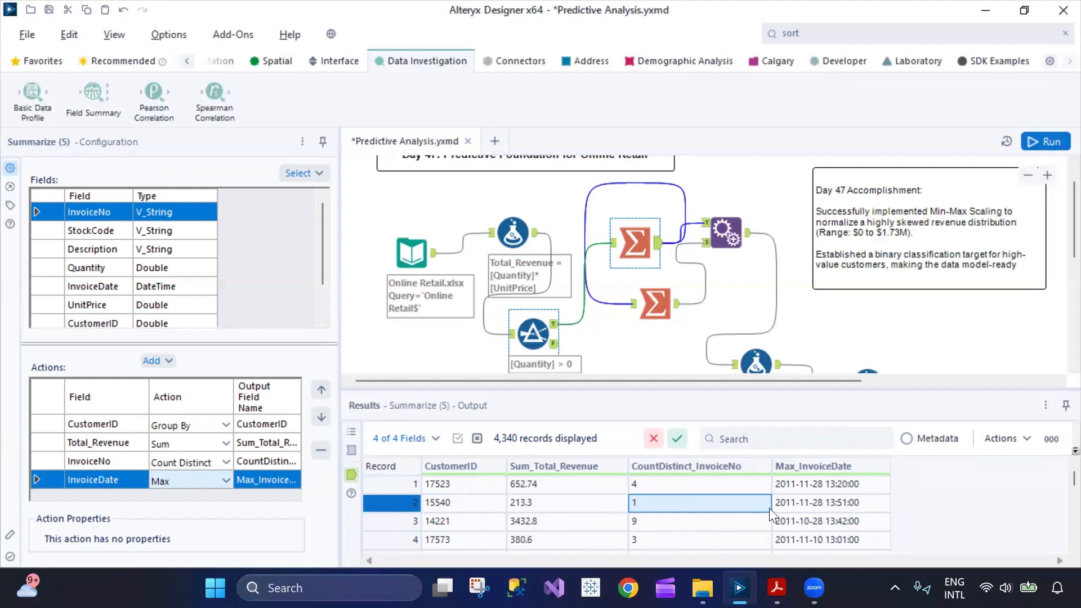
{"action": "left_click", "coordinate": [536, 503]}
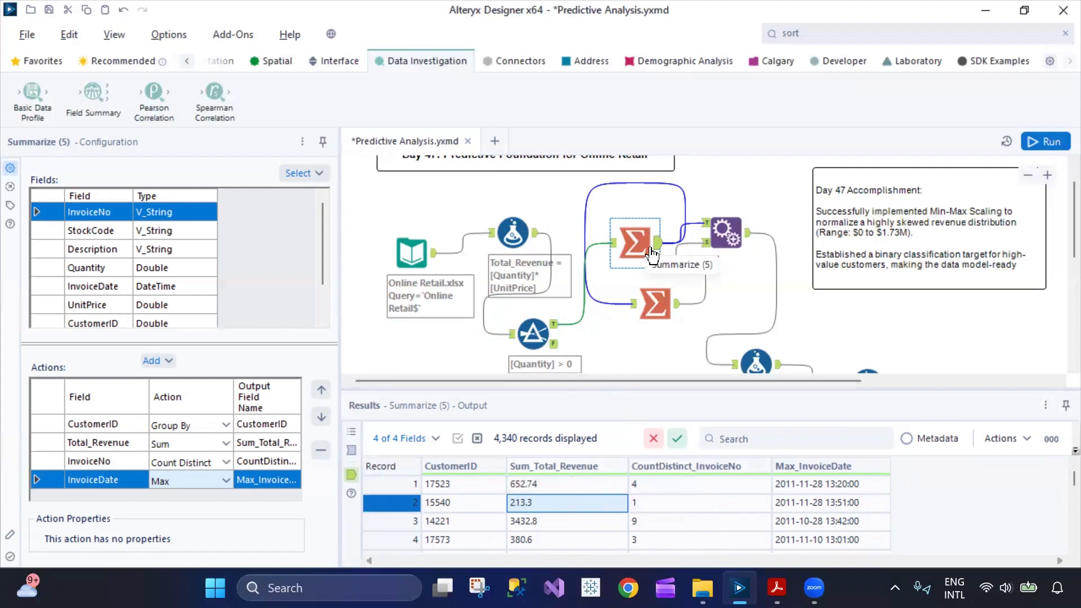
Shift the Append Fields tool slightly right and the Max/Min Summarize tool slightly down on the canvas.
{"action": "left_click", "coordinate": [724, 229]}
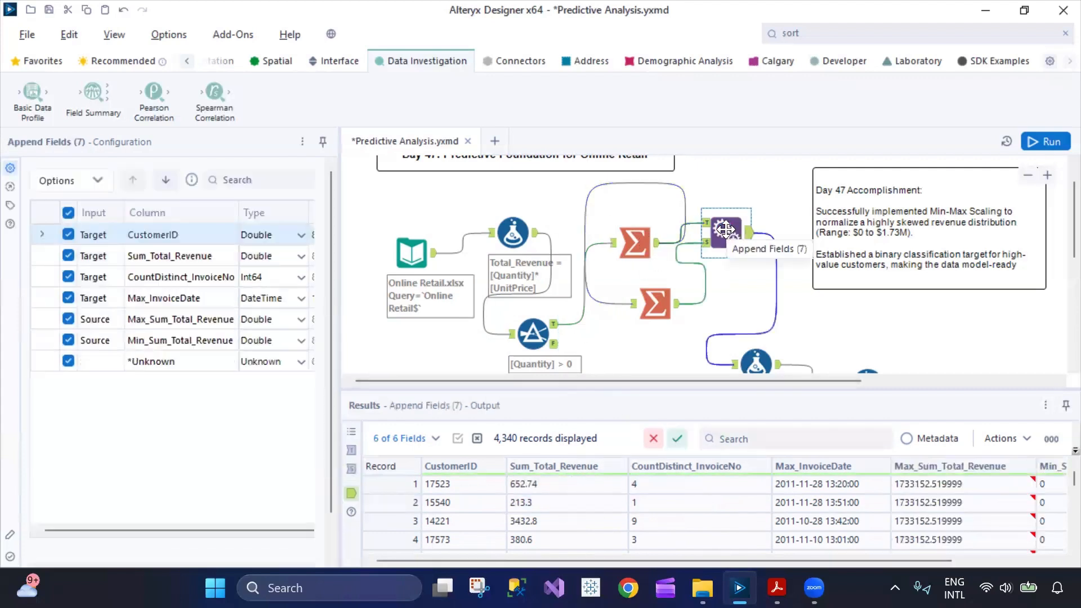
{"action": "left_click_drag", "start_coordinate": [724, 229], "coordinate": [734, 231]}
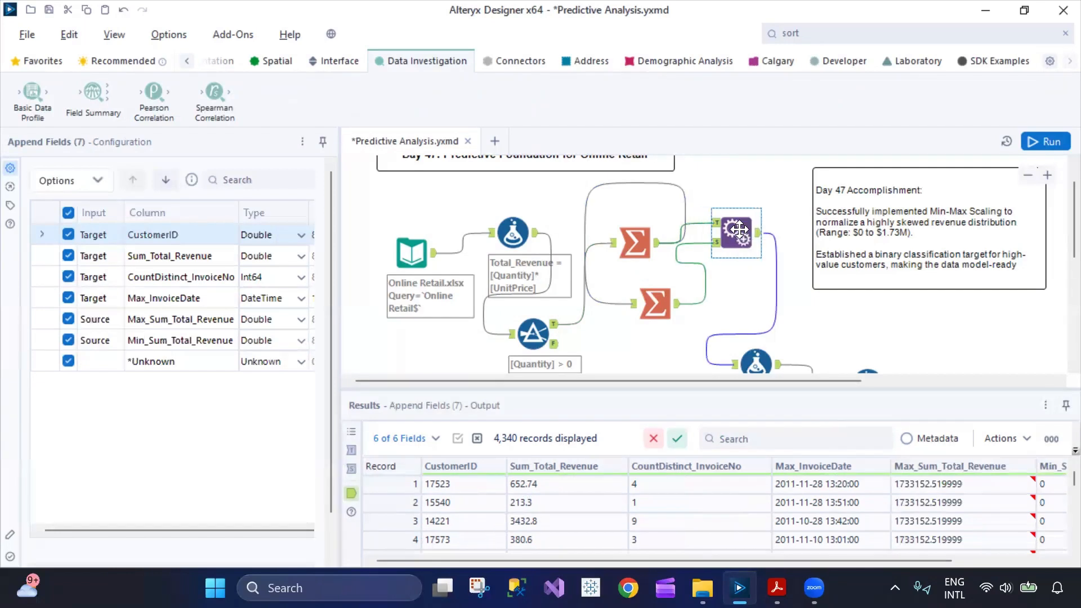
{"action": "left_click", "coordinate": [661, 306]}
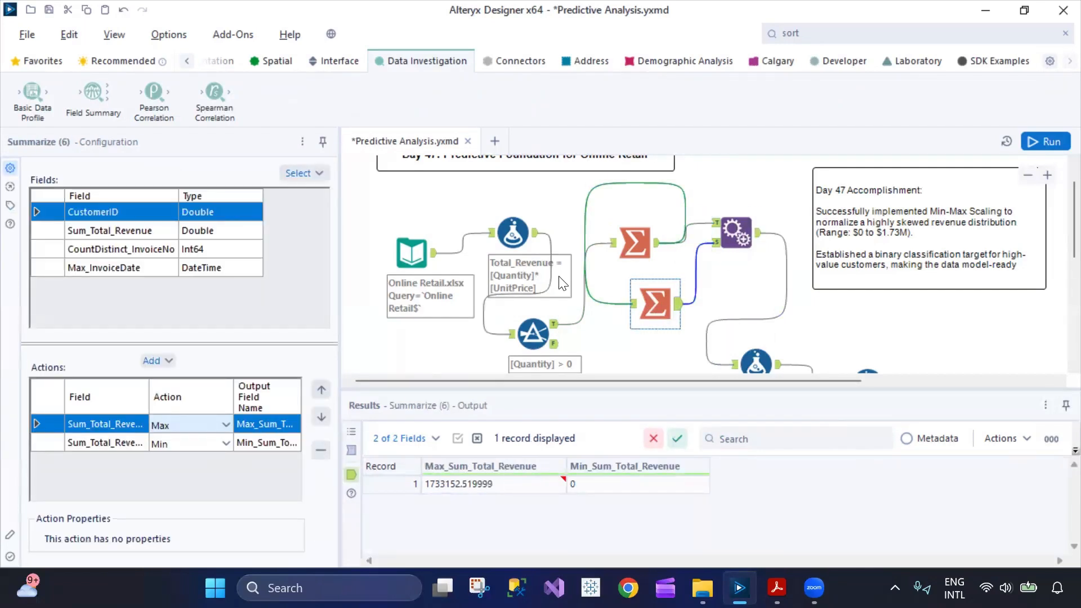
{"action": "left_click_drag", "start_coordinate": [655, 305], "coordinate": [655, 326]}
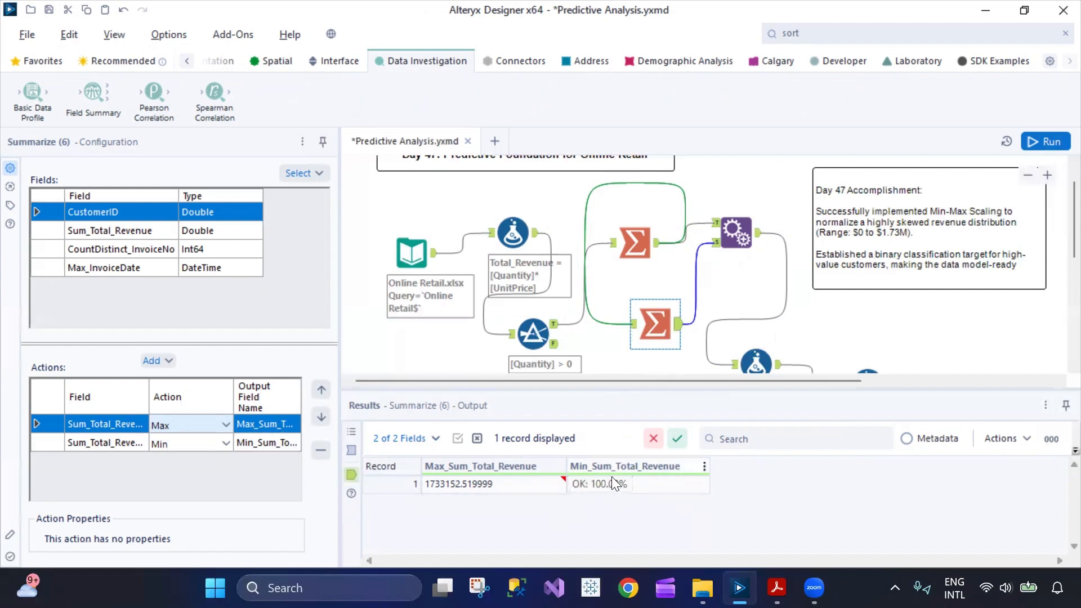
Review the Append Fields configuration and the two Summarize tools that feed its target and source inputs.
{"action": "left_click", "coordinate": [742, 230]}
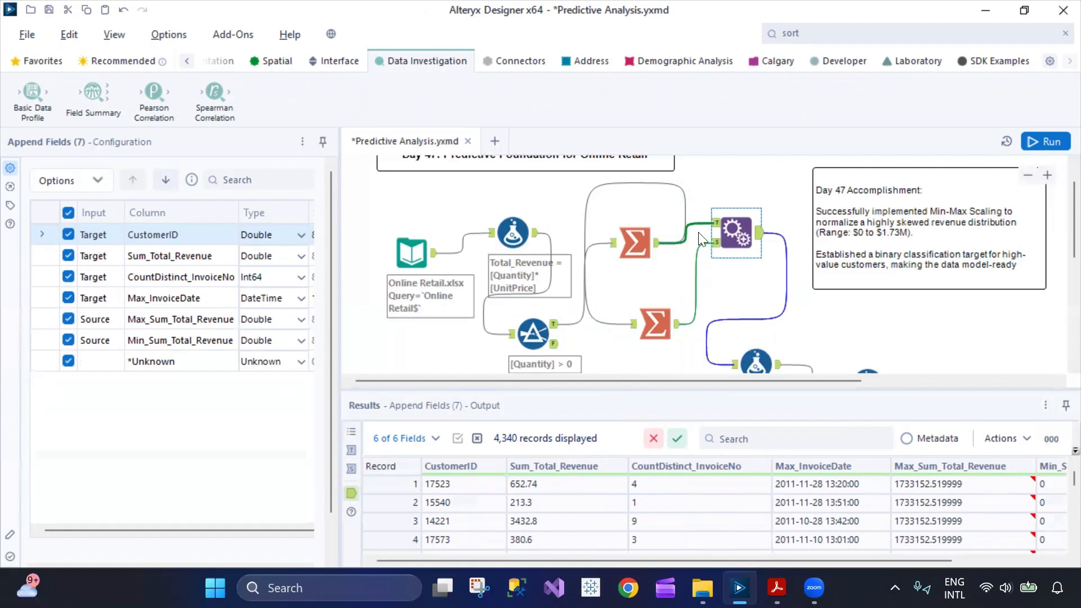
{"action": "left_click", "coordinate": [629, 242]}
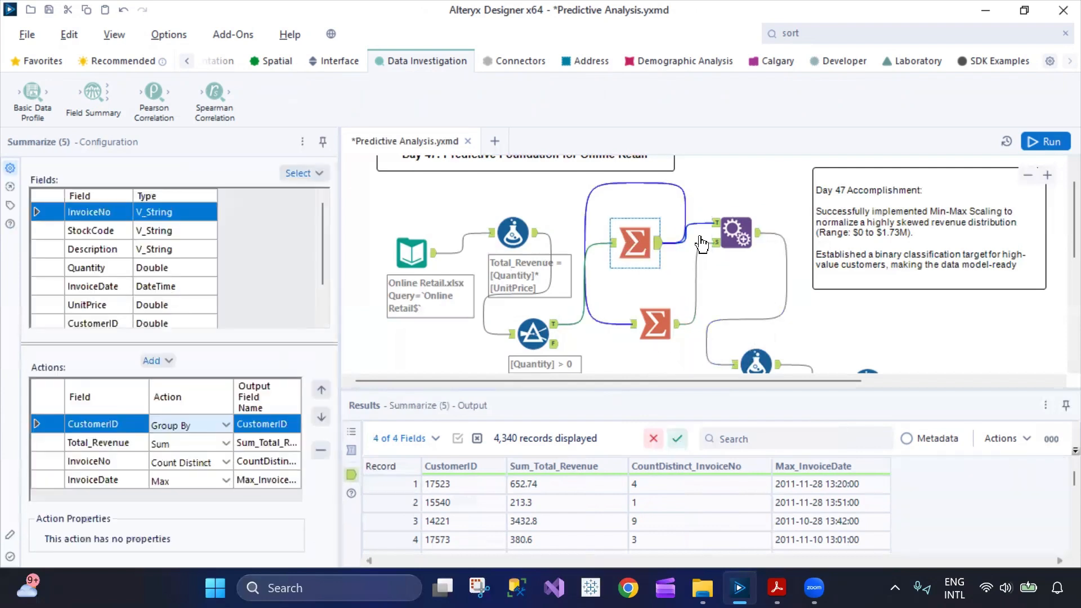
{"action": "left_click", "coordinate": [672, 328]}
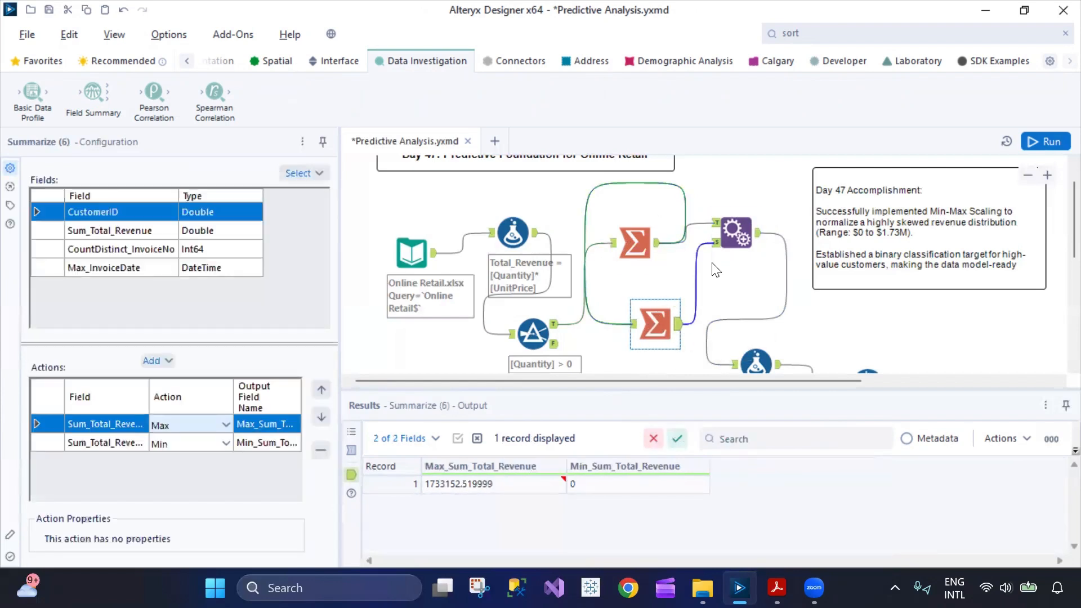
Examine the Max_Sum_Total_Revenue and Min_Sum_Total_Revenue columns in the Append Fields output and return to the first record.
{"action": "left_click", "coordinate": [733, 233]}
{"action": "left_click_drag", "start_coordinate": [861, 558], "coordinate": [961, 558]}
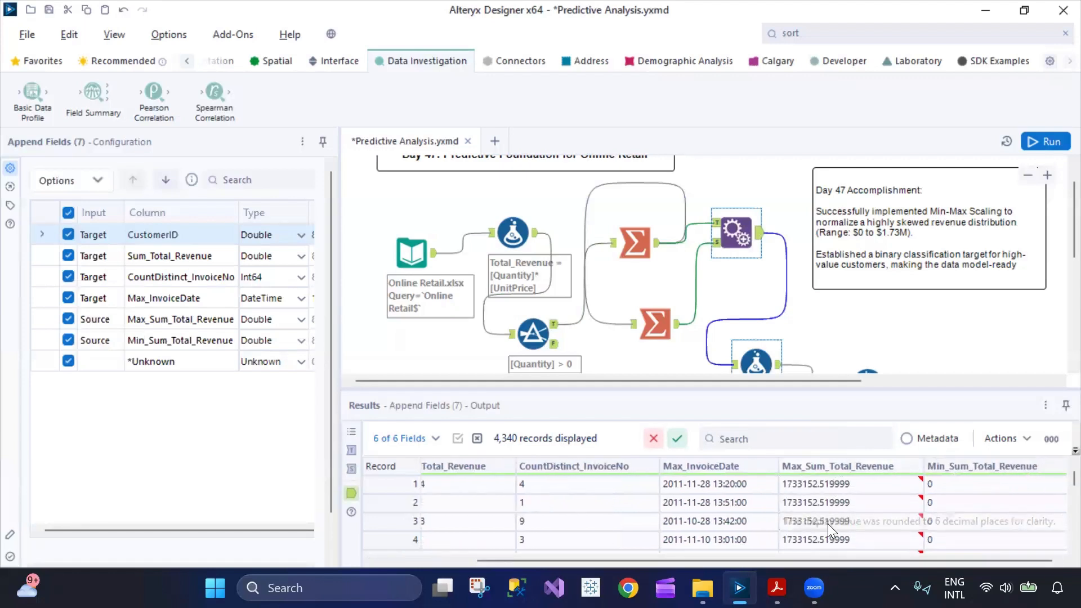
{"action": "scroll", "coordinate": [828, 523], "scroll_direction": "down", "scroll_amount": 15}
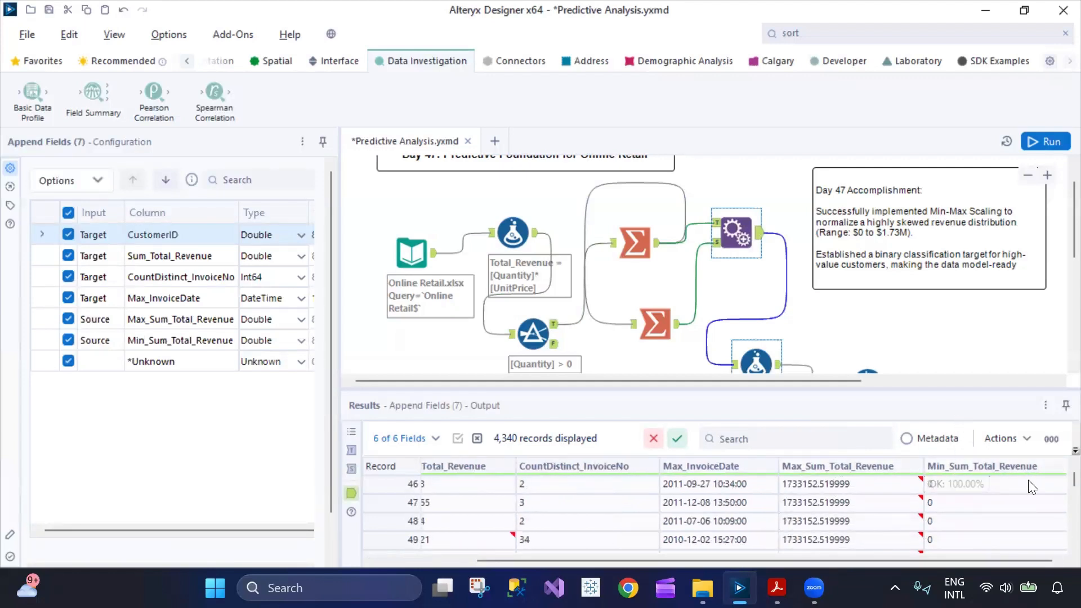
{"action": "scroll", "coordinate": [1029, 481], "scroll_direction": "down", "scroll_amount": 8}
{"action": "left_click_drag", "start_coordinate": [1073, 480], "coordinate": [1055, 467]}
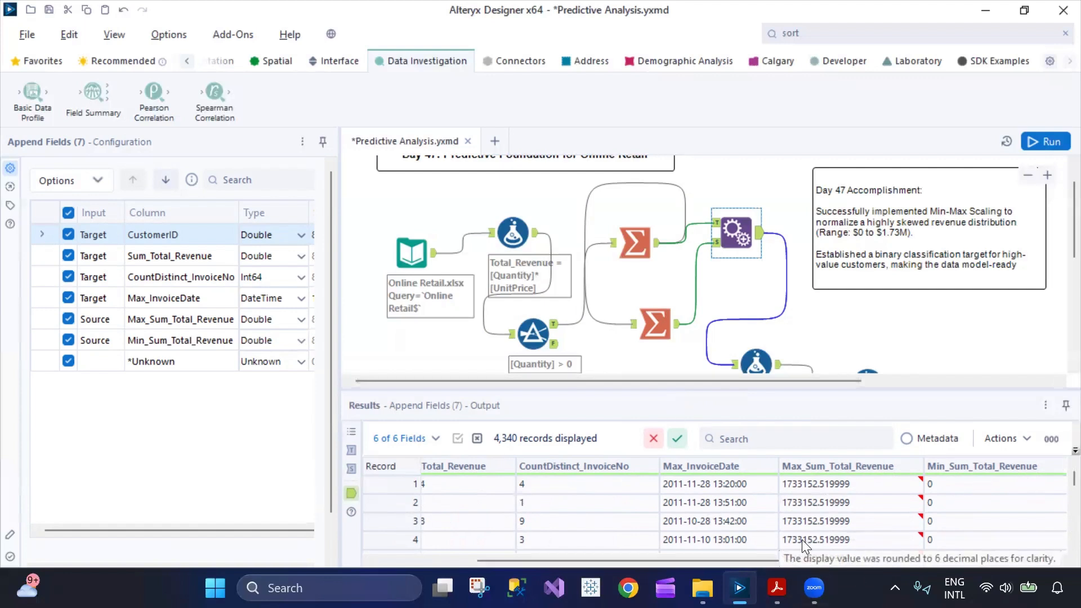
Open the Revenue_Score Formula tool after Append Fields to inspect its expression.
{"action": "scroll", "coordinate": [773, 321], "scroll_direction": "down", "scroll_amount": 3}
{"action": "scroll", "coordinate": [774, 323], "scroll_direction": "down", "scroll_amount": 1}
{"action": "left_click", "coordinate": [757, 231]}
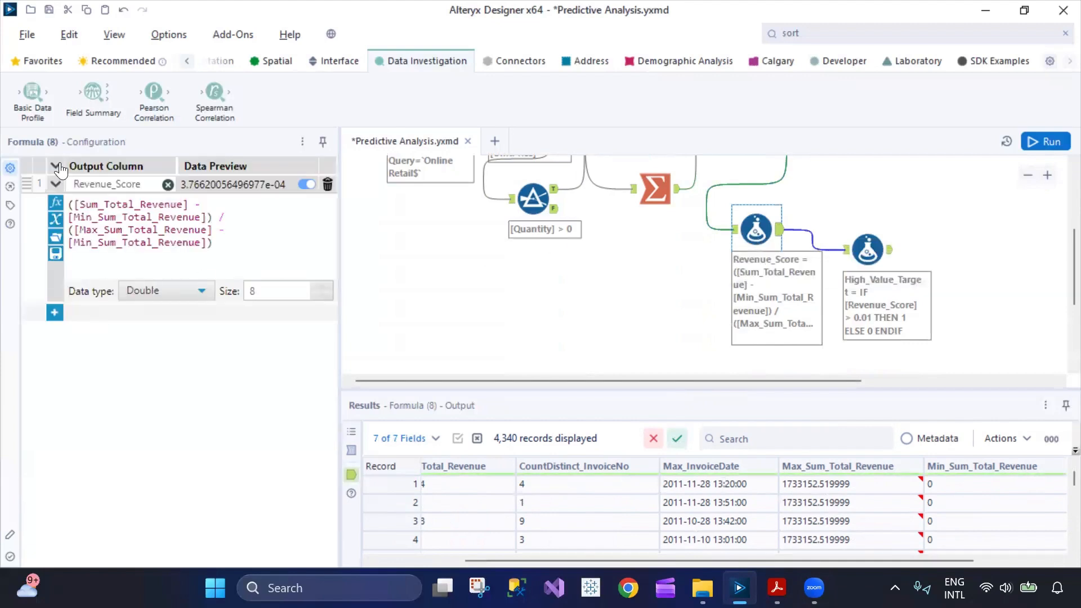
Review the Revenue_Score min-max scaling expression built from Sum_Total_Revenue, Min_Sum_Total_Revenue and Max_Sum_Total_Revenue.
{"action": "left_click_drag", "start_coordinate": [228, 245], "coordinate": [62, 211]}
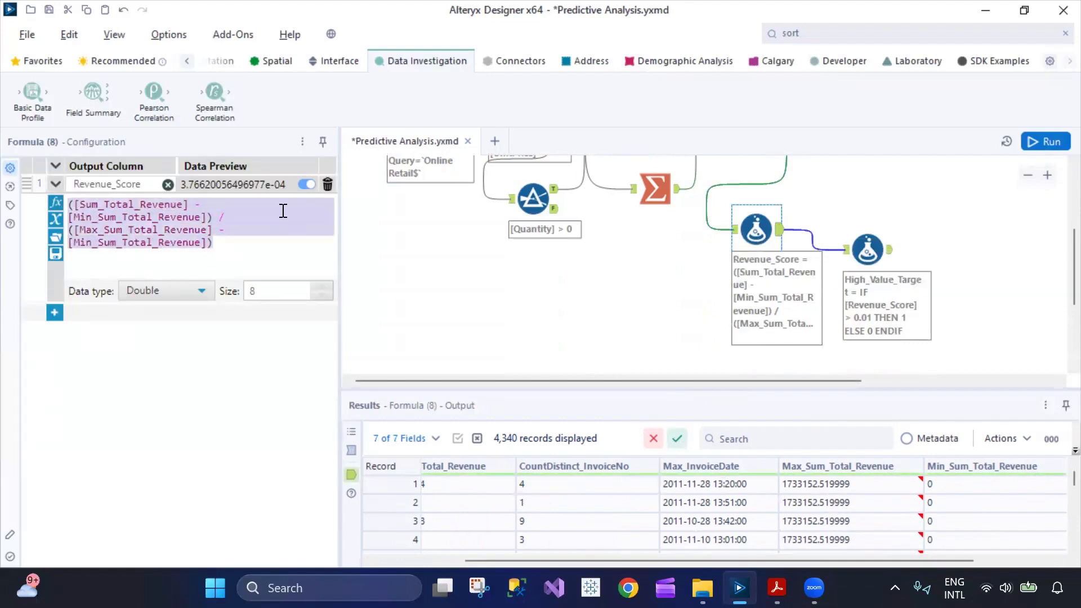
{"action": "left_click", "coordinate": [251, 260]}
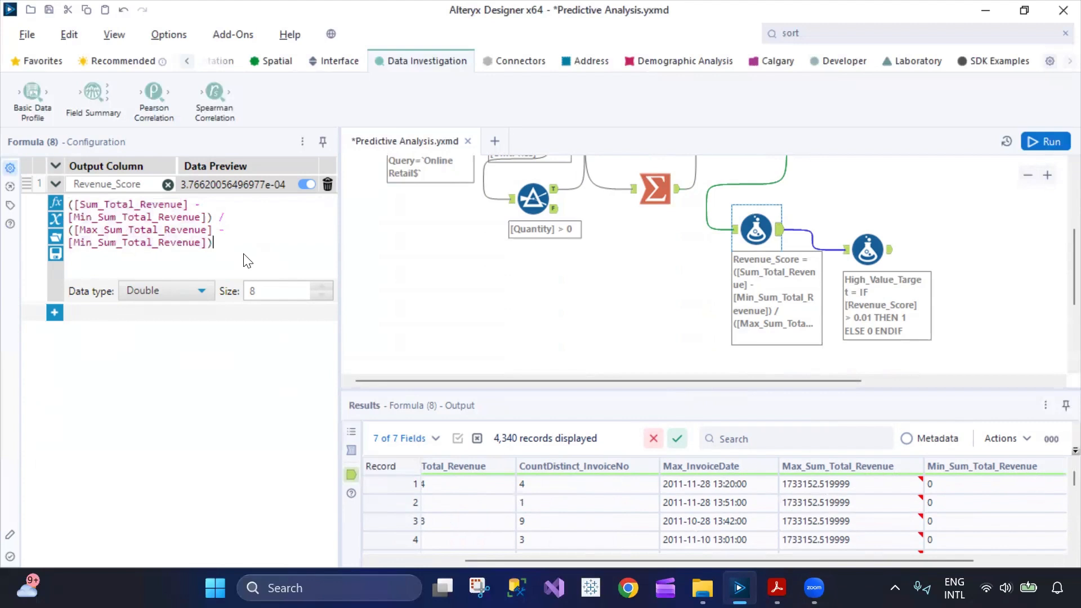
{"action": "left_click_drag", "start_coordinate": [244, 254], "coordinate": [72, 208]}
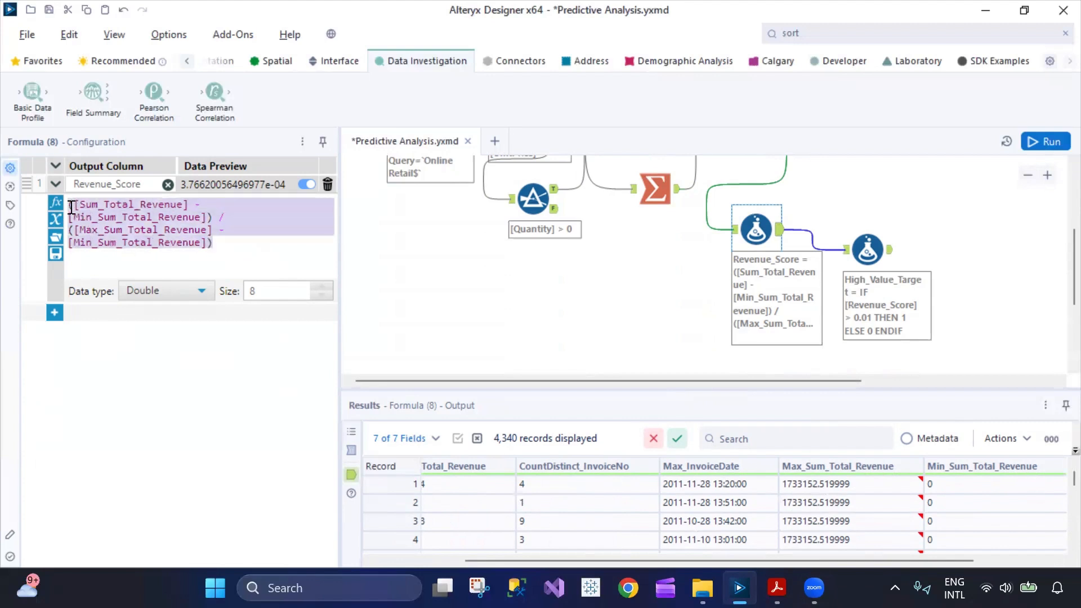
{"action": "left_click", "coordinate": [231, 248]}
{"action": "left_click_drag", "start_coordinate": [225, 247], "coordinate": [41, 207]}
{"action": "left_click", "coordinate": [237, 249]}
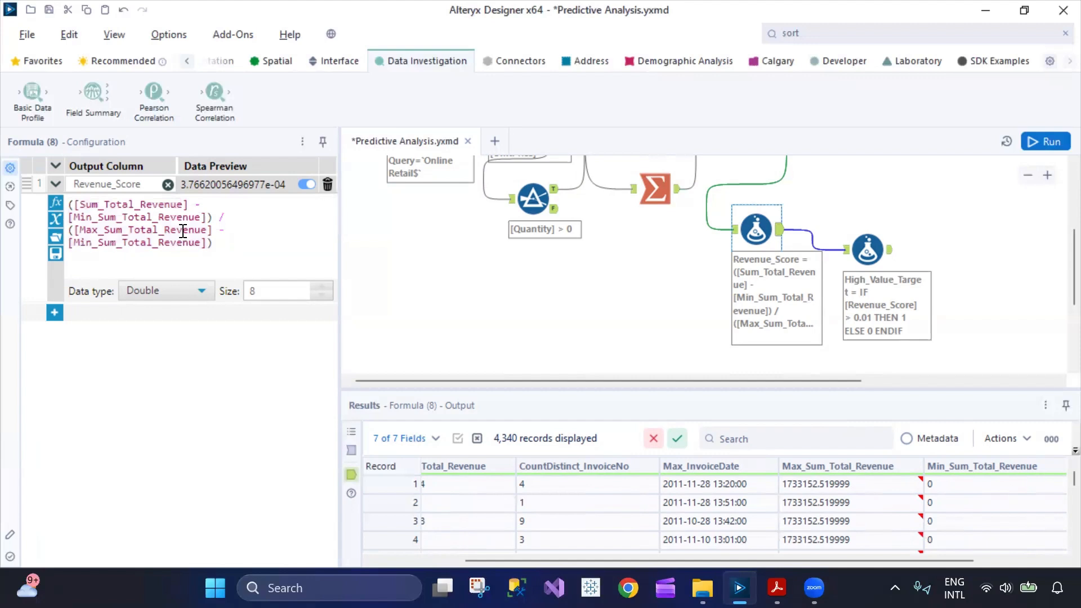
{"action": "key", "text": "ctrl+a"}
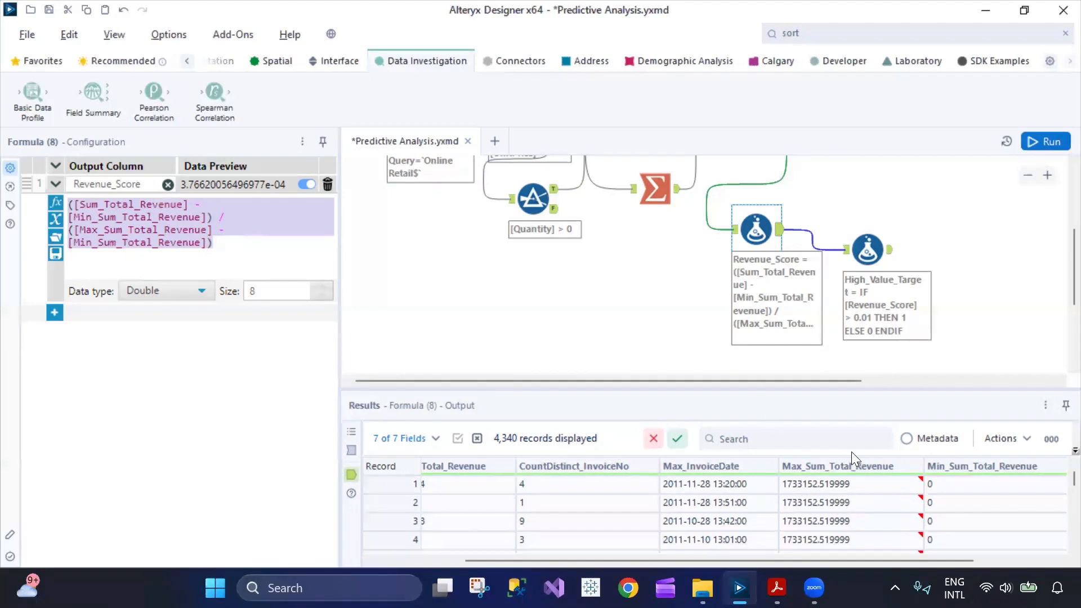
Examine the Revenue_Score column in the Formula tool's output, including records far down the table.
{"action": "left_click", "coordinate": [779, 230]}
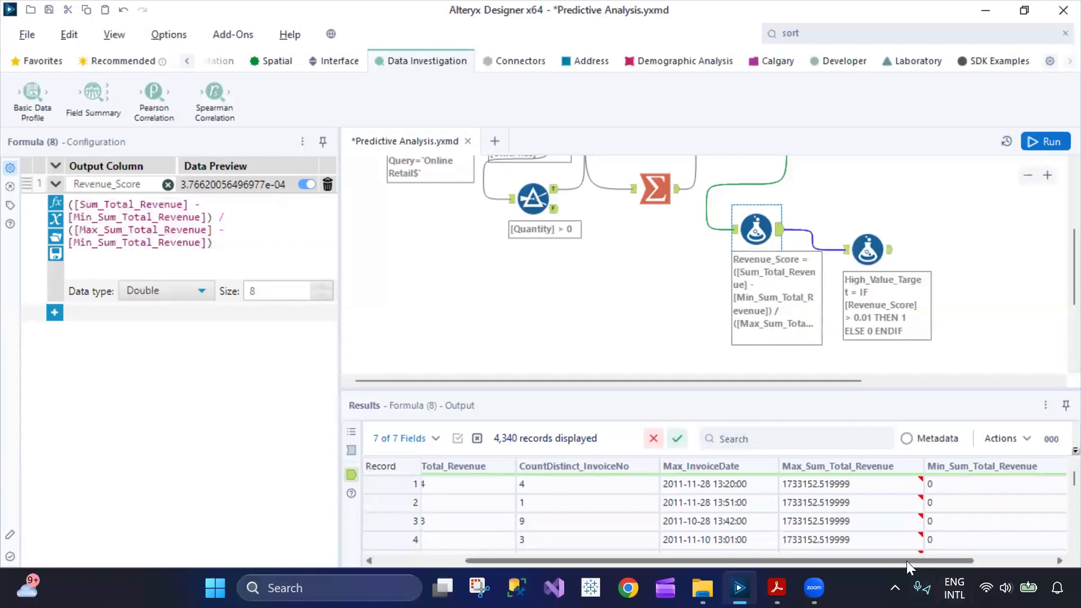
{"action": "left_click_drag", "start_coordinate": [907, 561], "coordinate": [1031, 573]}
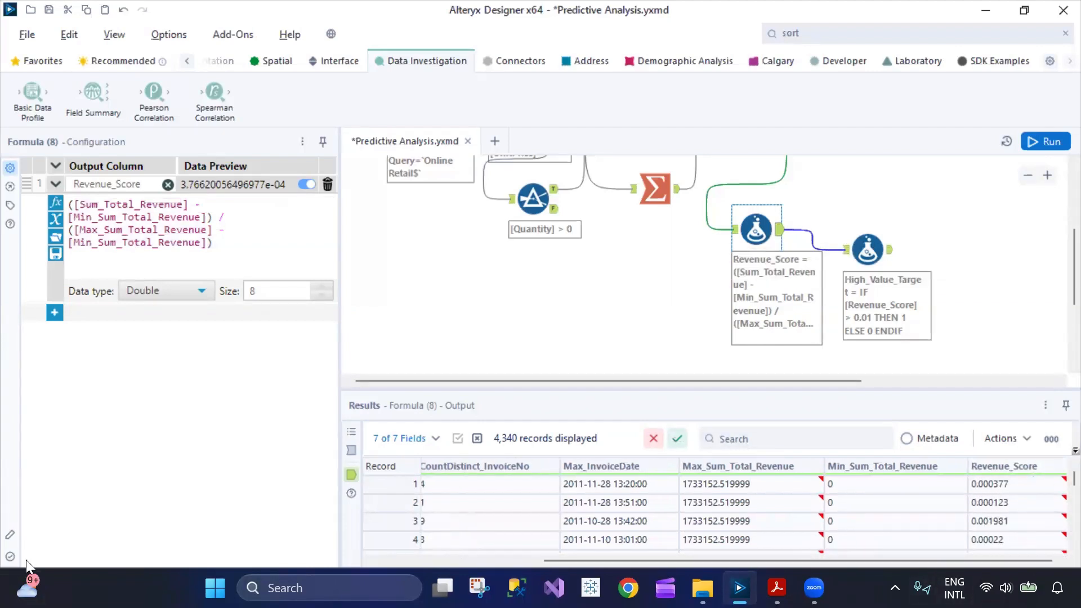
{"action": "left_click_drag", "start_coordinate": [1073, 479], "coordinate": [1057, 518]}
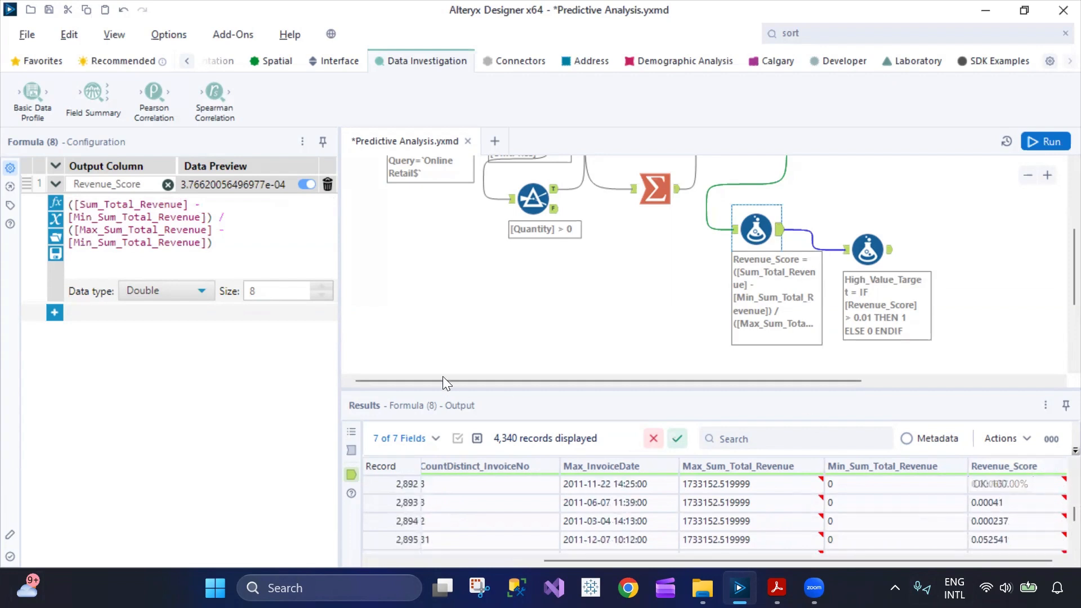
Inspect the High_Value_Target Formula tool's expression and compare its Revenue_Score and High_Value_Target output columns across several records.
{"action": "left_click", "coordinate": [861, 246]}
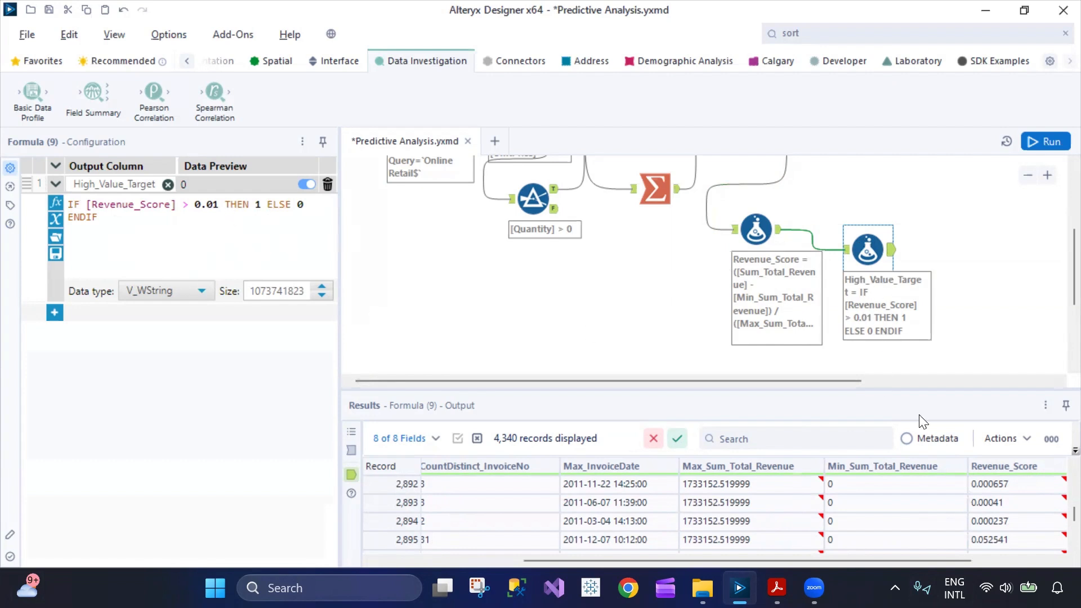
{"action": "left_click_drag", "start_coordinate": [949, 562], "coordinate": [1057, 554]}
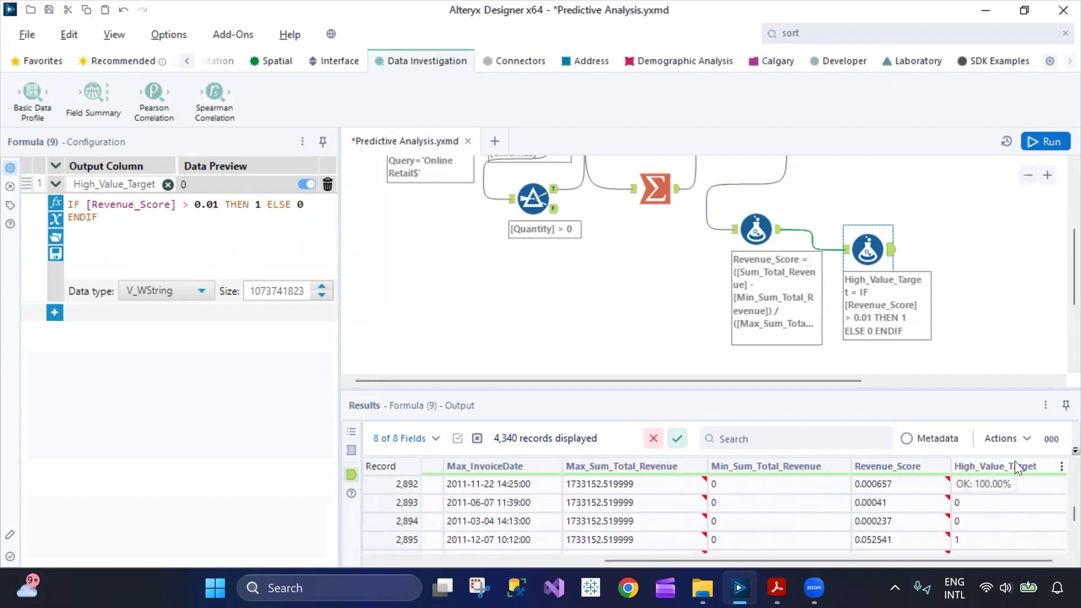
{"action": "scroll", "coordinate": [1007, 537], "scroll_direction": "down", "scroll_amount": 19}
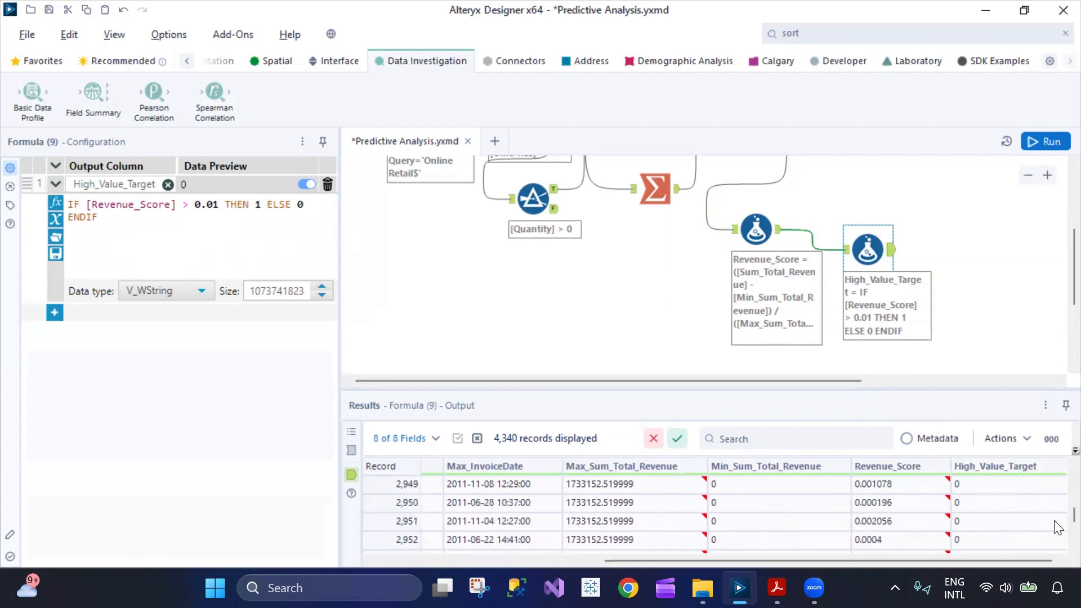
{"action": "scroll", "coordinate": [1058, 516], "scroll_direction": "down", "scroll_amount": 4}
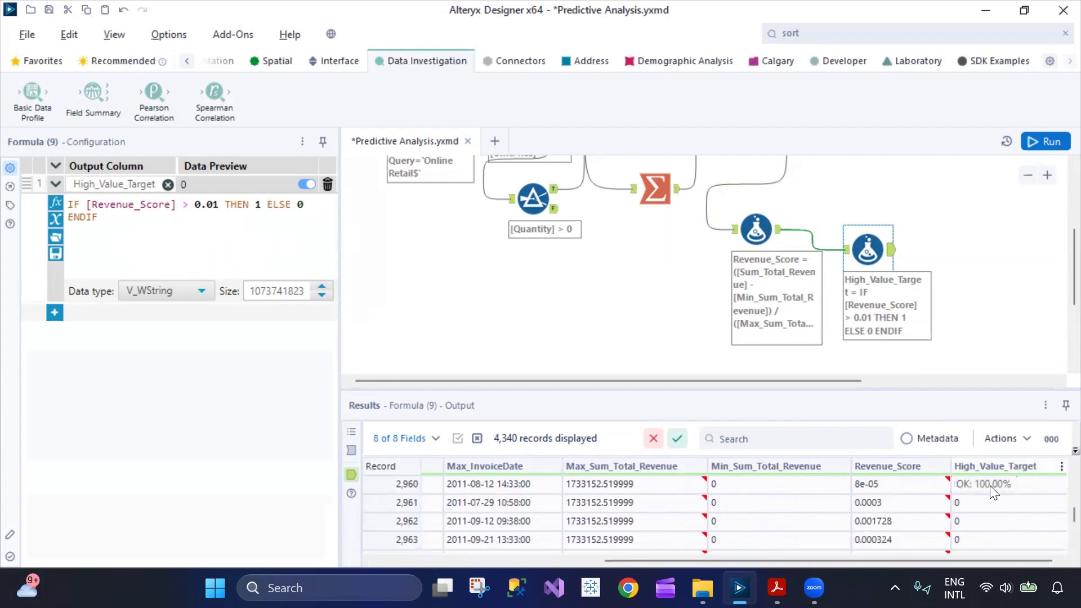
{"action": "left_click_drag", "start_coordinate": [784, 561], "coordinate": [754, 563]}
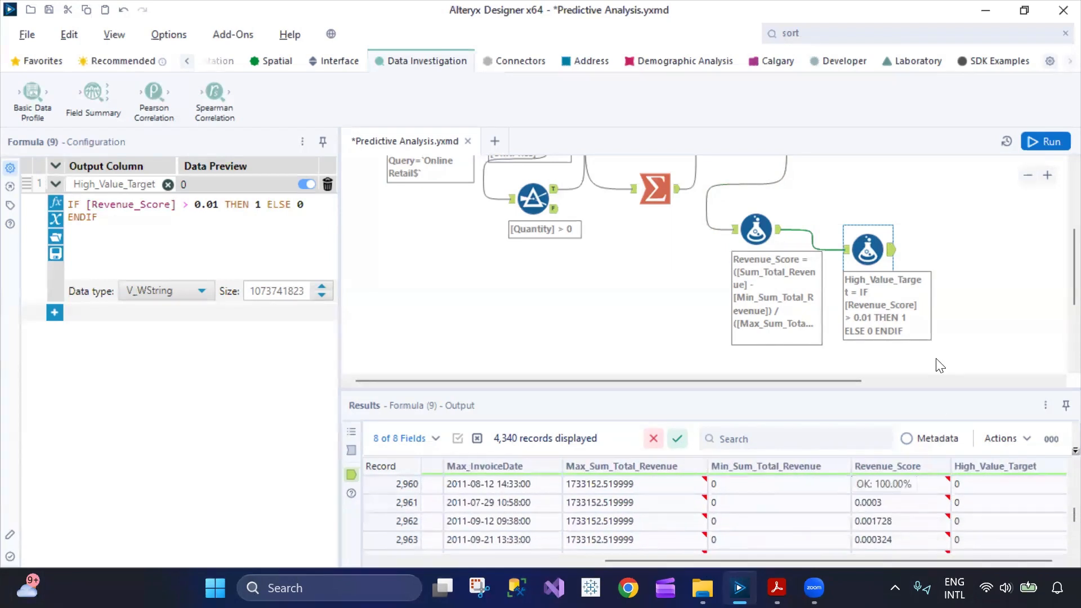
{"action": "left_click", "coordinate": [893, 254]}
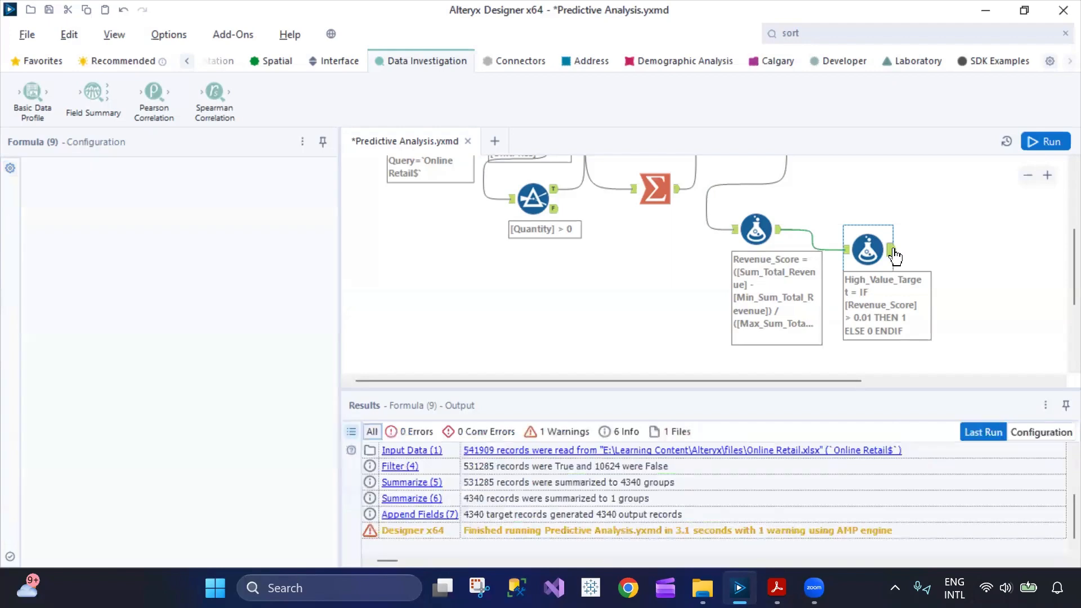
{"action": "left_click", "coordinate": [892, 253]}
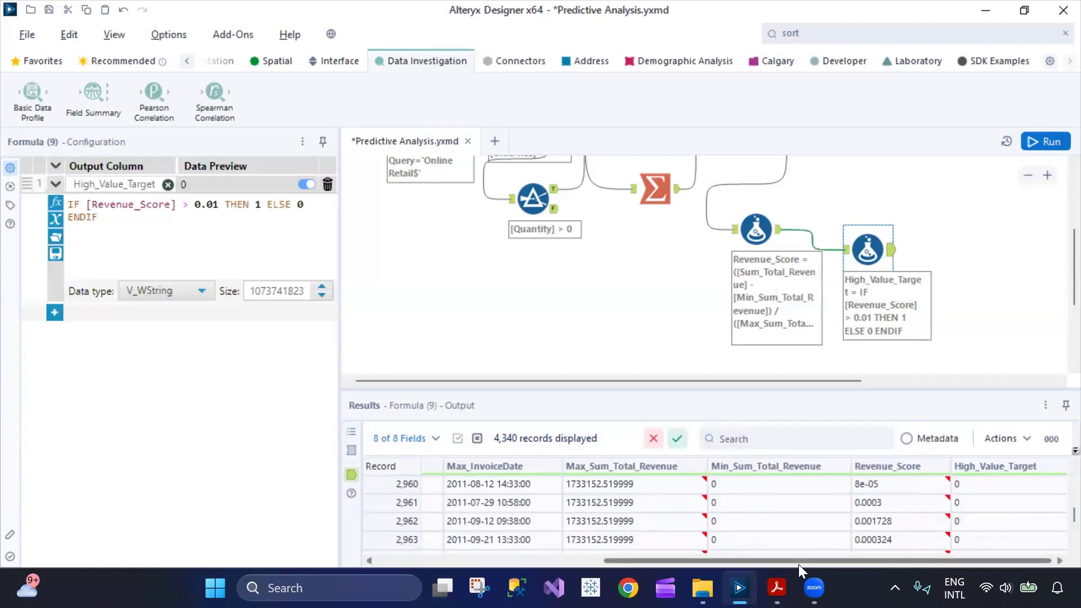
{"action": "left_click_drag", "start_coordinate": [798, 564], "coordinate": [885, 565]}
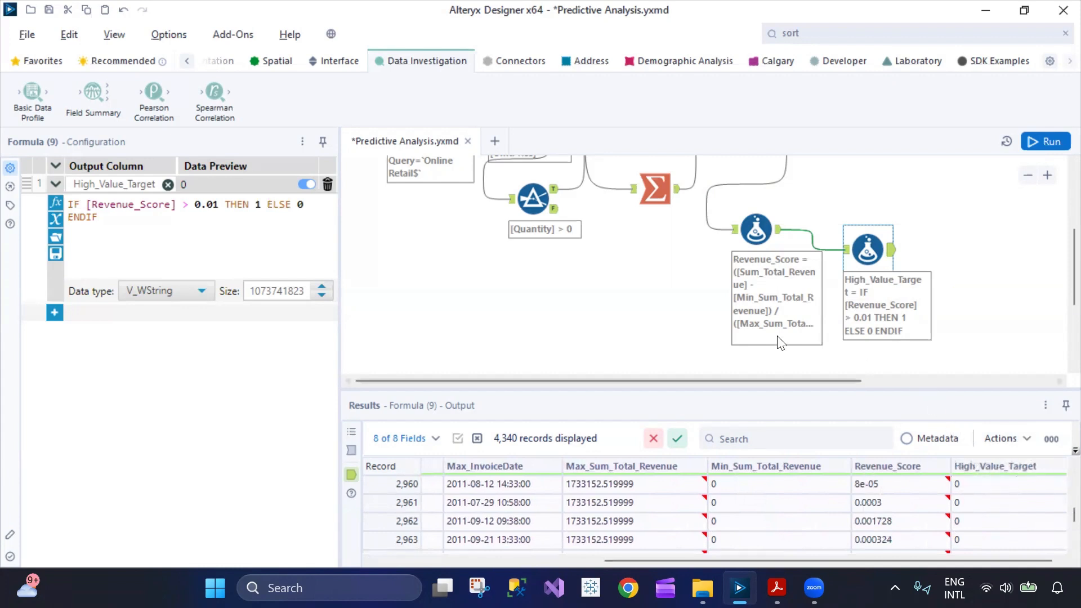
Add a Summarize tool after the High_Value_Target Formula tool and give it a Count Distinct action on CustomerID.
{"action": "scroll", "coordinate": [710, 301], "scroll_direction": "up", "scroll_amount": 3}
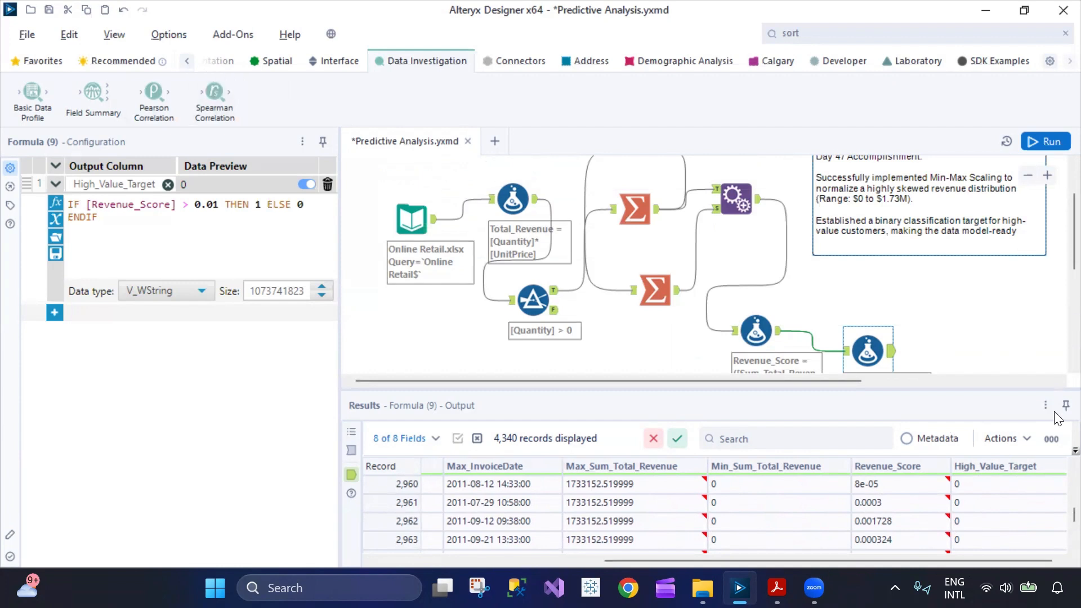
{"action": "left_click", "coordinate": [127, 61]}
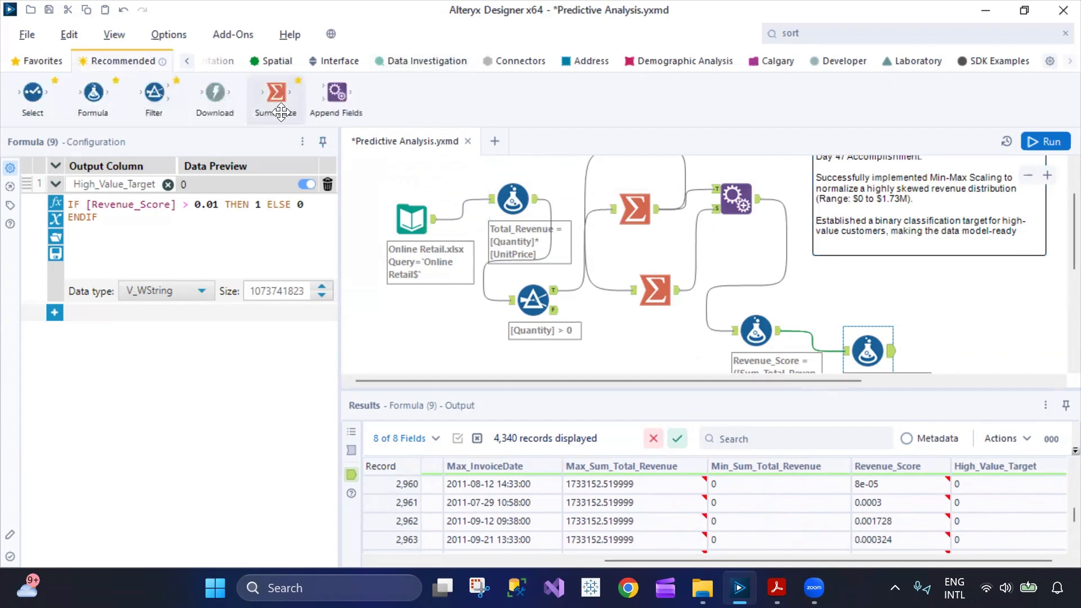
{"action": "left_click_drag", "start_coordinate": [276, 93], "coordinate": [969, 348]}
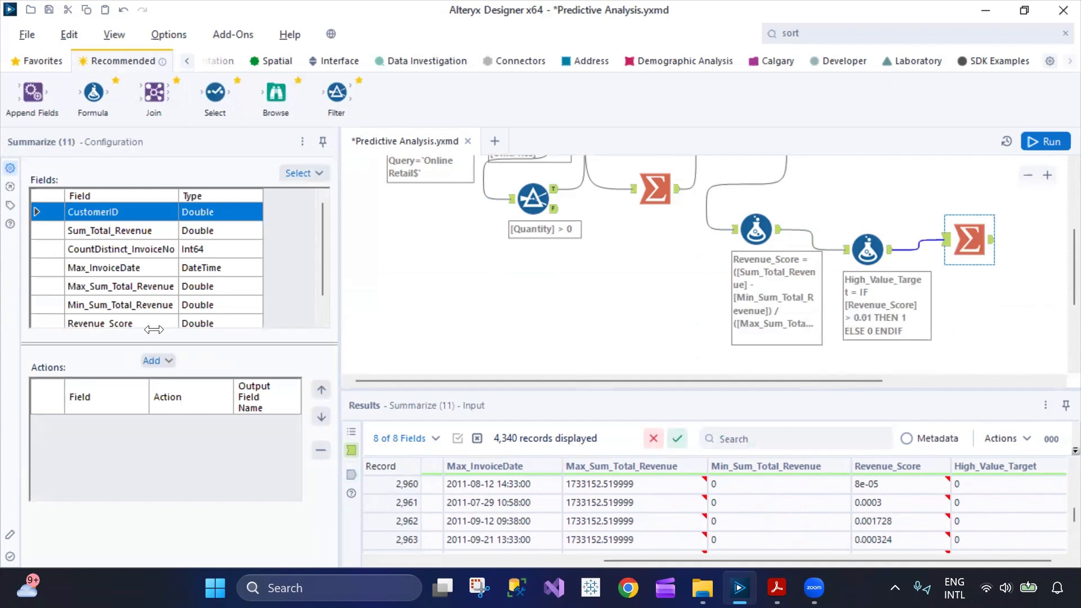
{"action": "left_click", "coordinate": [167, 363]}
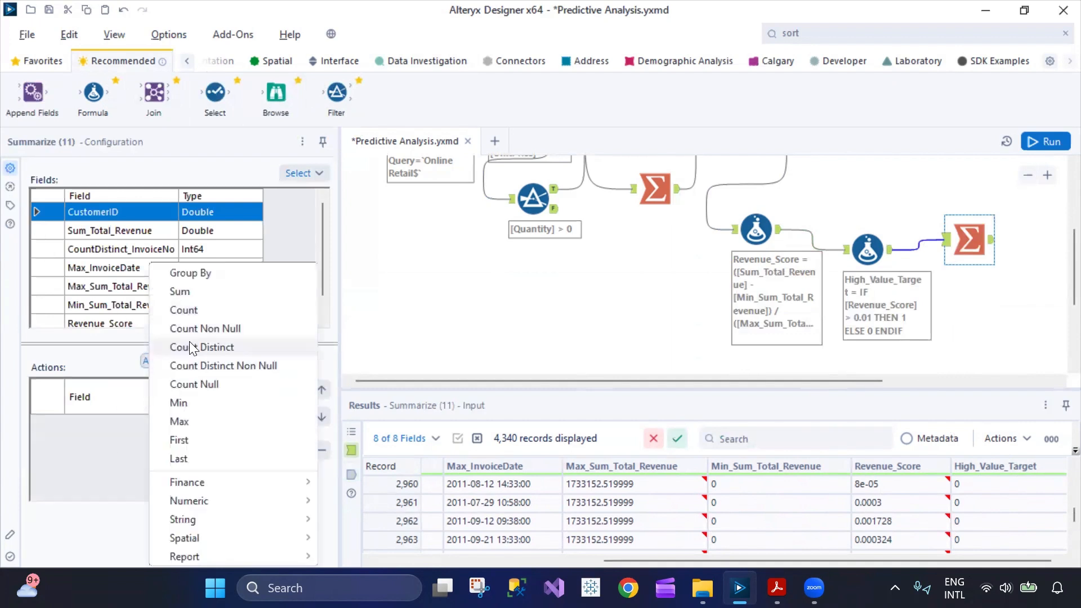
{"action": "left_click", "coordinate": [189, 347]}
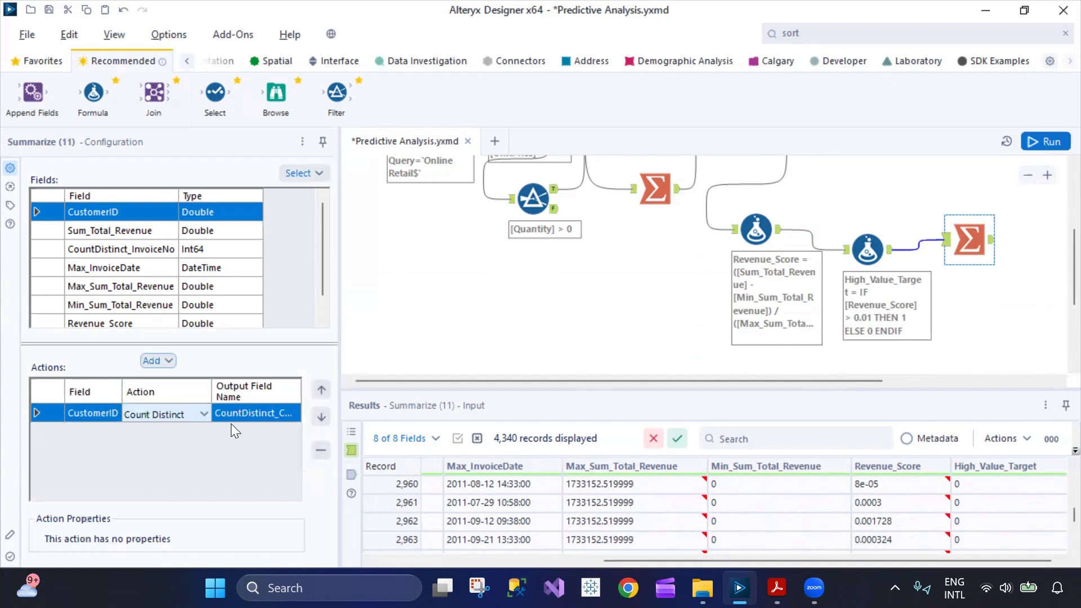
Add a Sum action on Revenue_Score and a Group By action on High_Value_Target to the new Summarize tool.
{"action": "scroll", "coordinate": [62, 289], "scroll_direction": "down", "scroll_amount": 1}
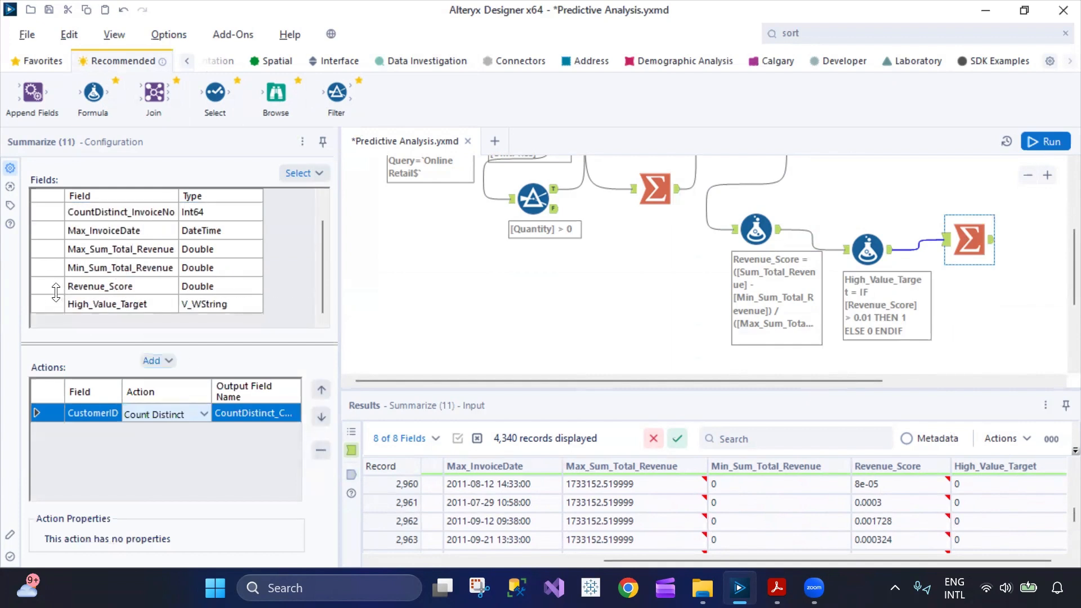
{"action": "left_click", "coordinate": [58, 287]}
{"action": "left_click", "coordinate": [170, 359]}
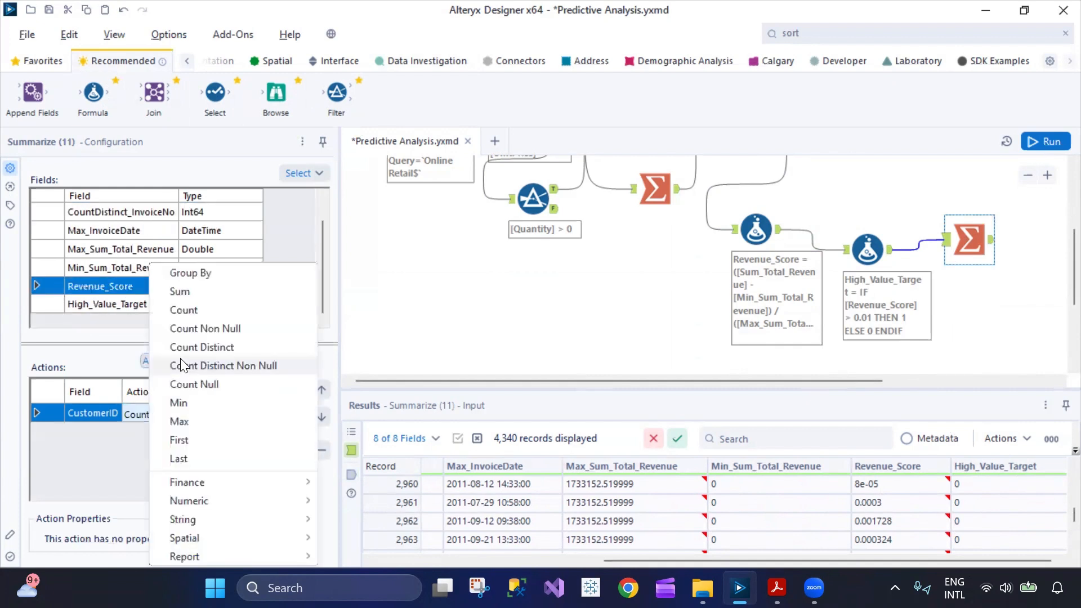
{"action": "left_click", "coordinate": [191, 291]}
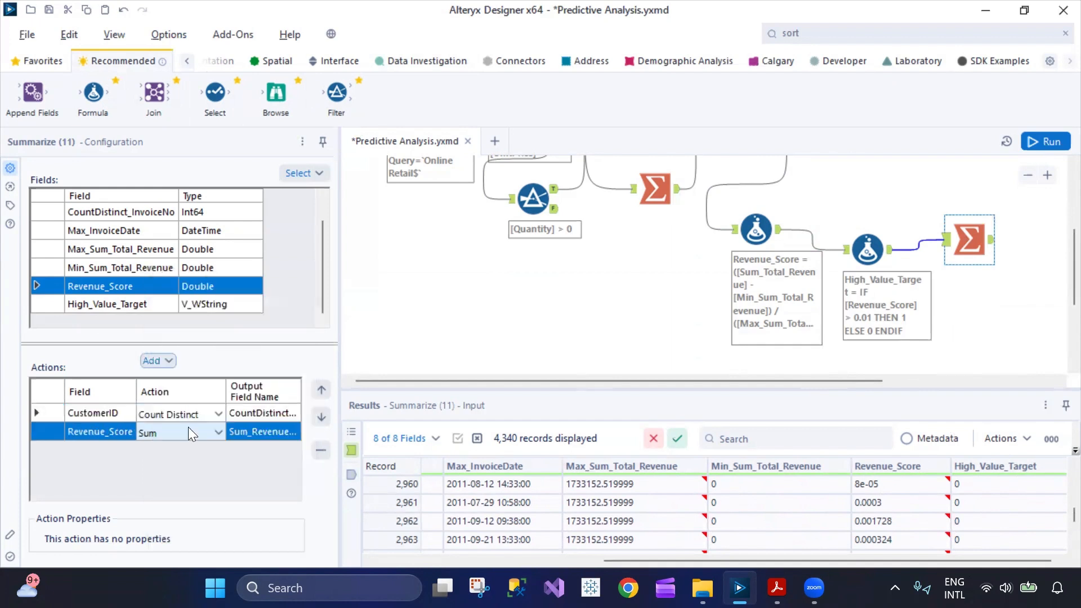
{"action": "left_click", "coordinate": [45, 306]}
{"action": "left_click", "coordinate": [168, 362]}
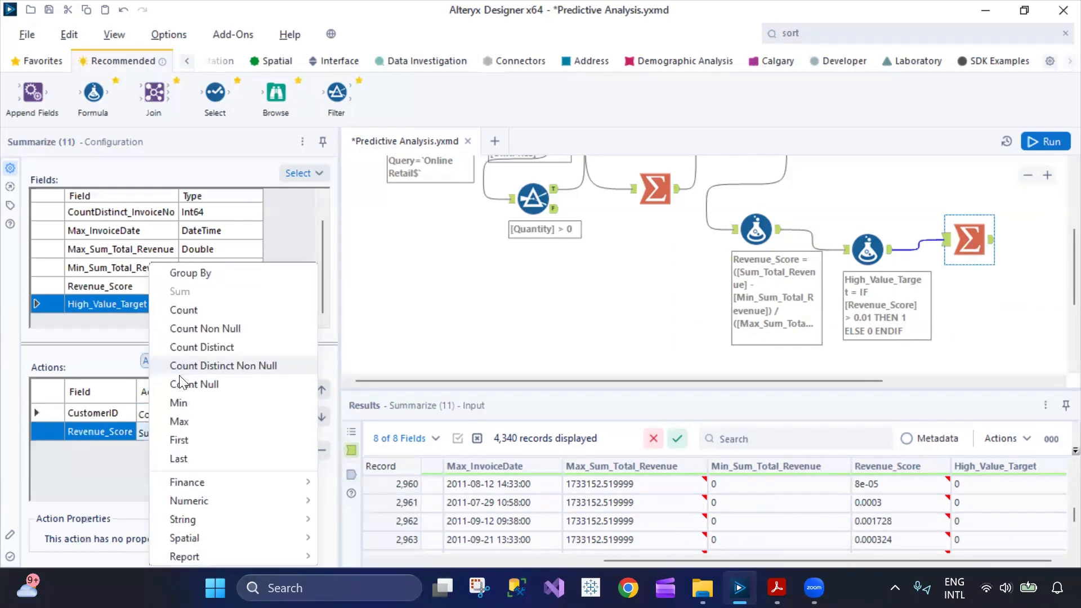
{"action": "left_click", "coordinate": [207, 275]}
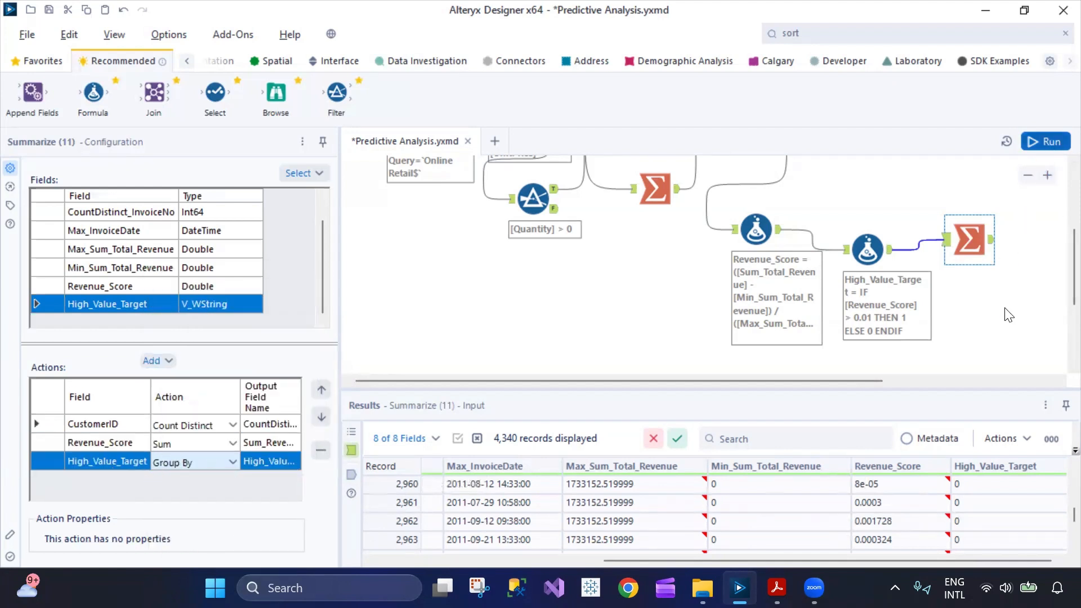
Run the workflow and examine the new Summarize tool's customer count and revenue score sum for each High_Value_Target group.
{"action": "key", "text": "ctrl+r"}
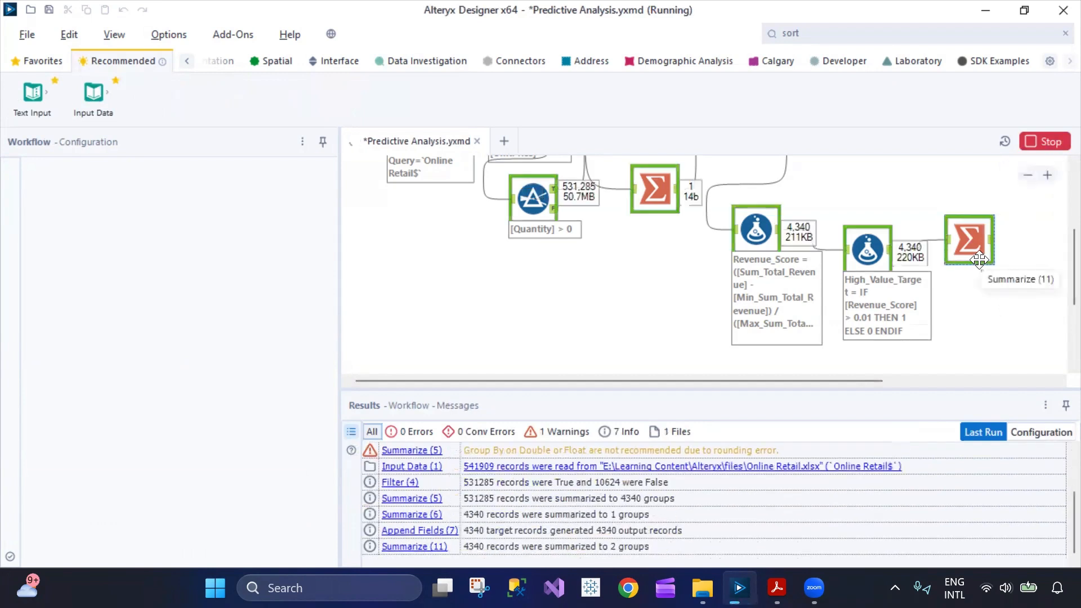
{"action": "left_click", "coordinate": [991, 238]}
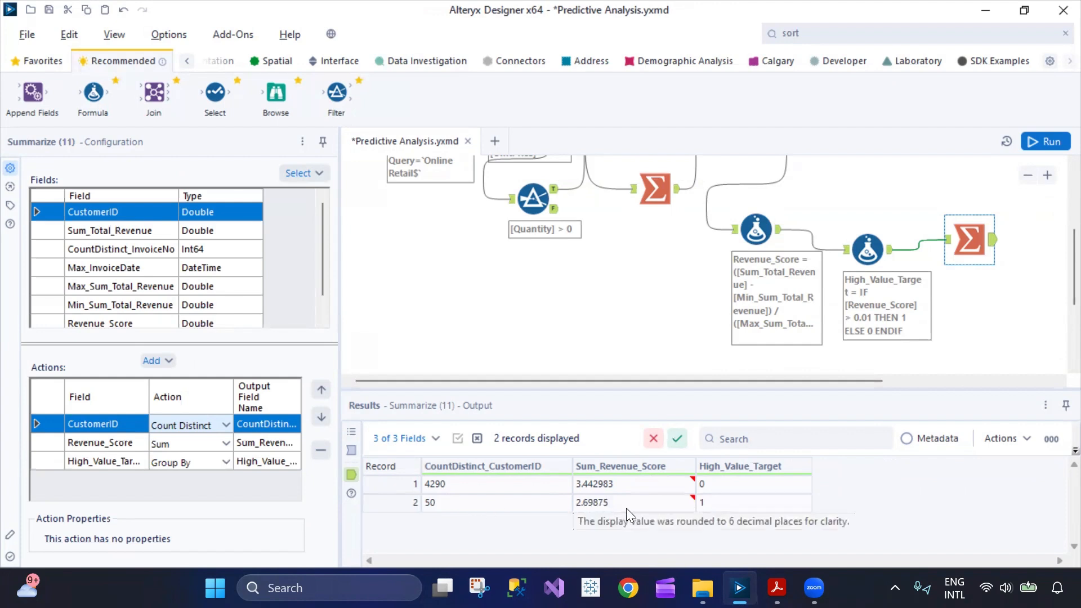
{"action": "left_click", "coordinate": [594, 507]}
{"action": "left_click", "coordinate": [731, 503]}
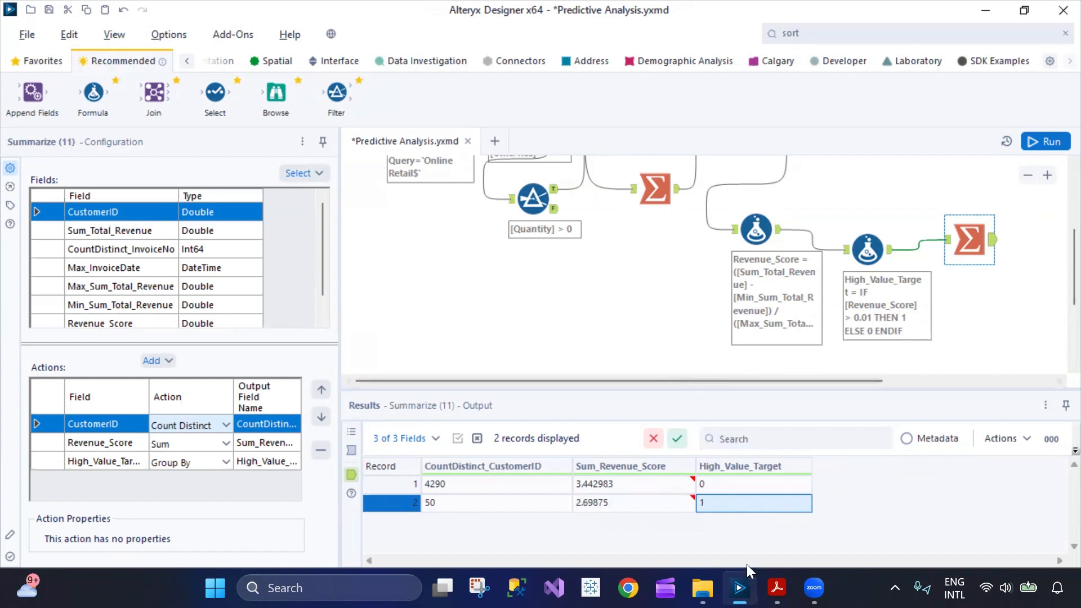
Review the Day 47 Accomplishment comment's text on Min-Max Scaling and the binary classification target.
{"action": "scroll", "coordinate": [624, 352], "scroll_direction": "up", "scroll_amount": 3}
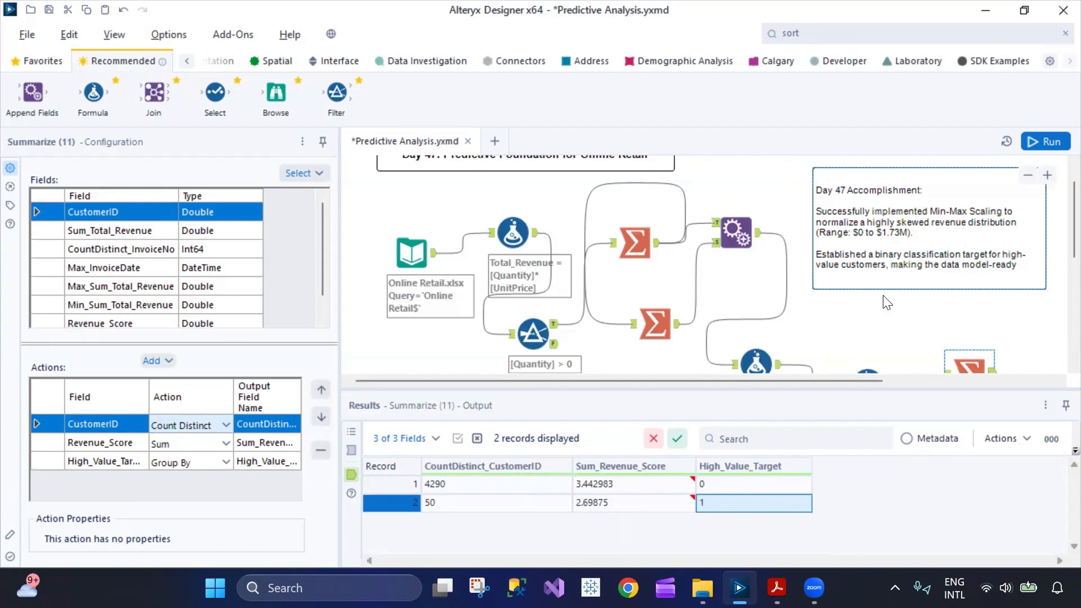
{"action": "left_click", "coordinate": [910, 260]}
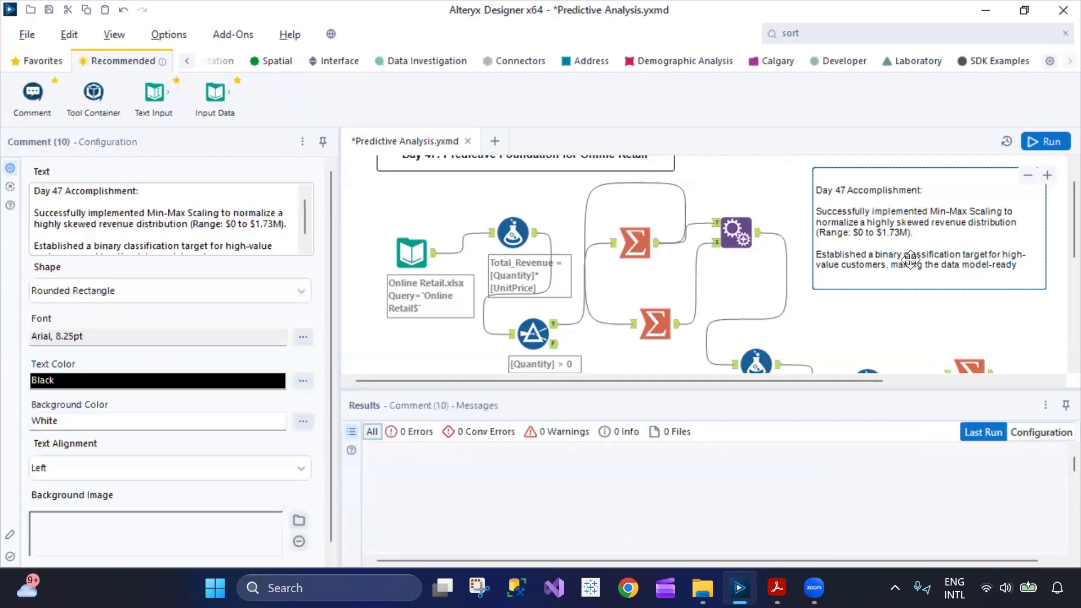
{"action": "scroll", "coordinate": [259, 226], "scroll_direction": "down", "scroll_amount": 1}
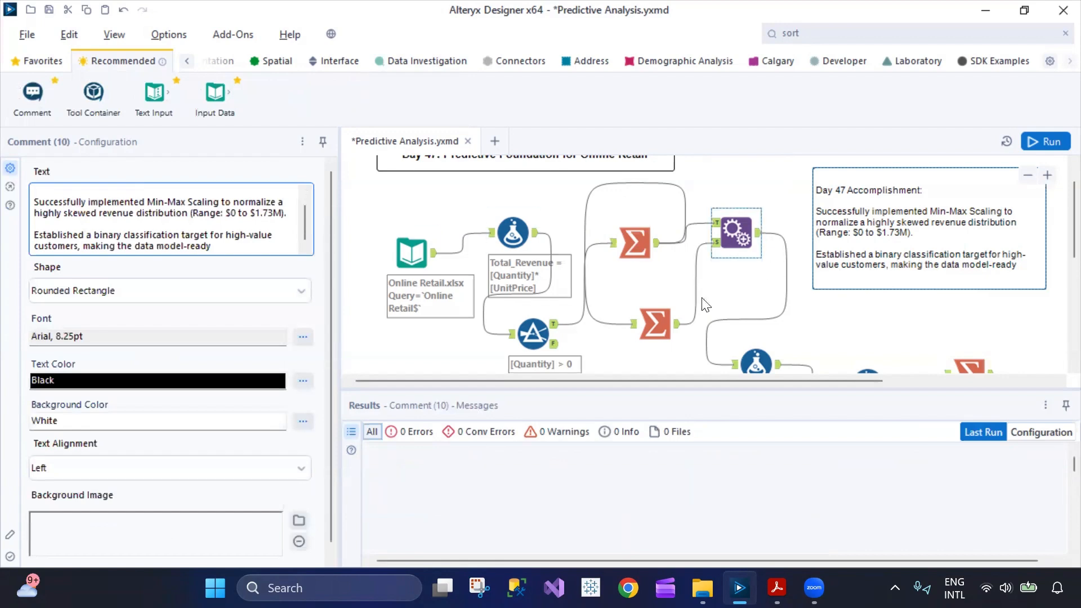
{"action": "scroll", "coordinate": [665, 322], "scroll_direction": "down", "scroll_amount": 3}
{"action": "scroll", "coordinate": [665, 322], "scroll_direction": "up", "scroll_amount": 4}
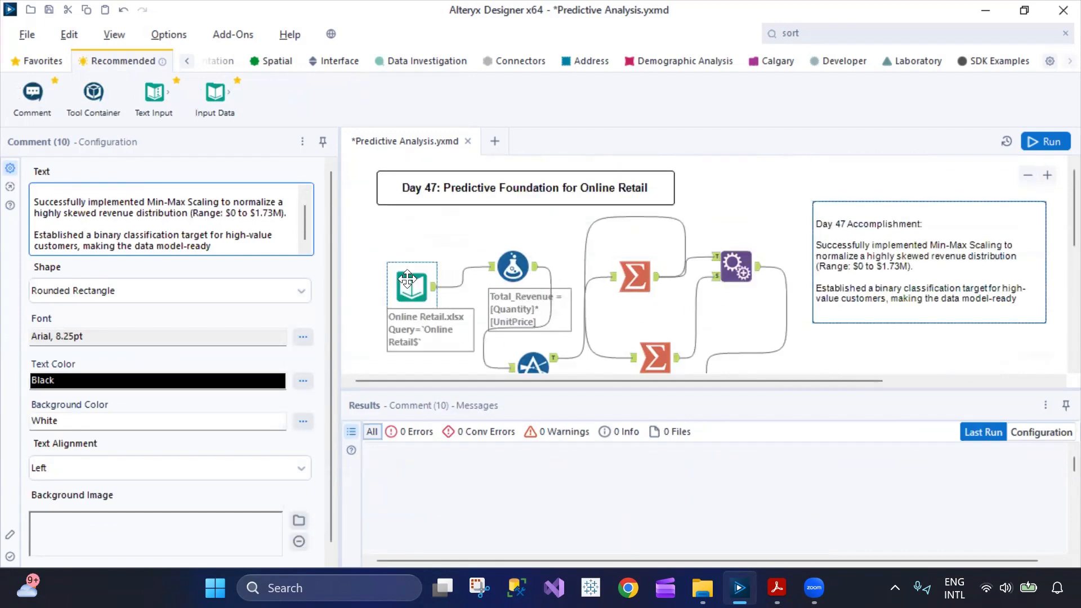
Move the Online Retail.xlsx Input Data tool slightly up and to the left on the canvas.
{"action": "left_click_drag", "start_coordinate": [412, 286], "coordinate": [391, 265]}
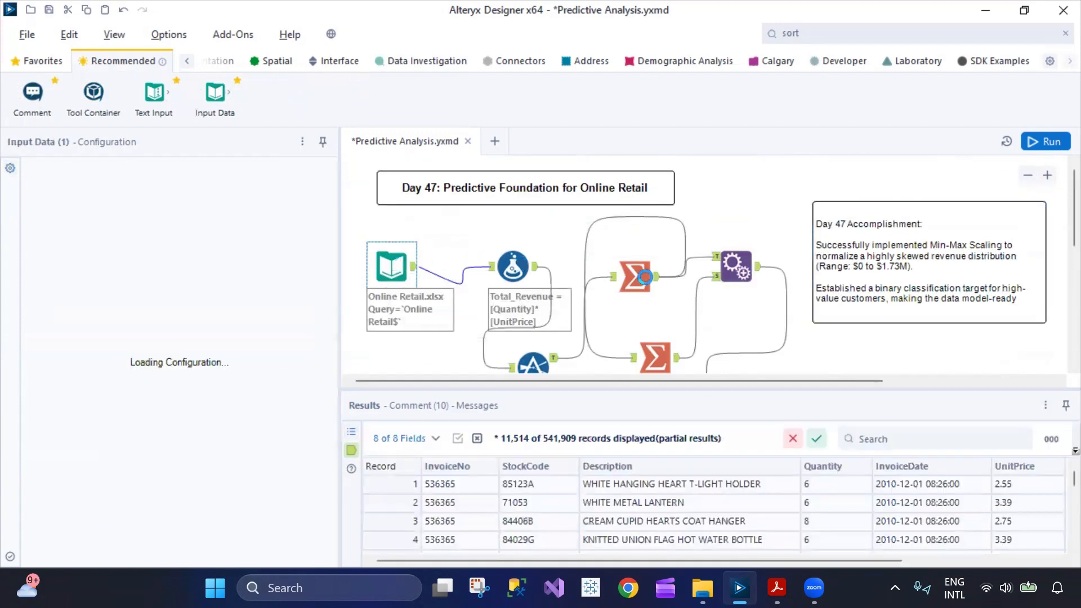
{"action": "scroll", "coordinate": [646, 274], "scroll_direction": "down", "scroll_amount": 5}
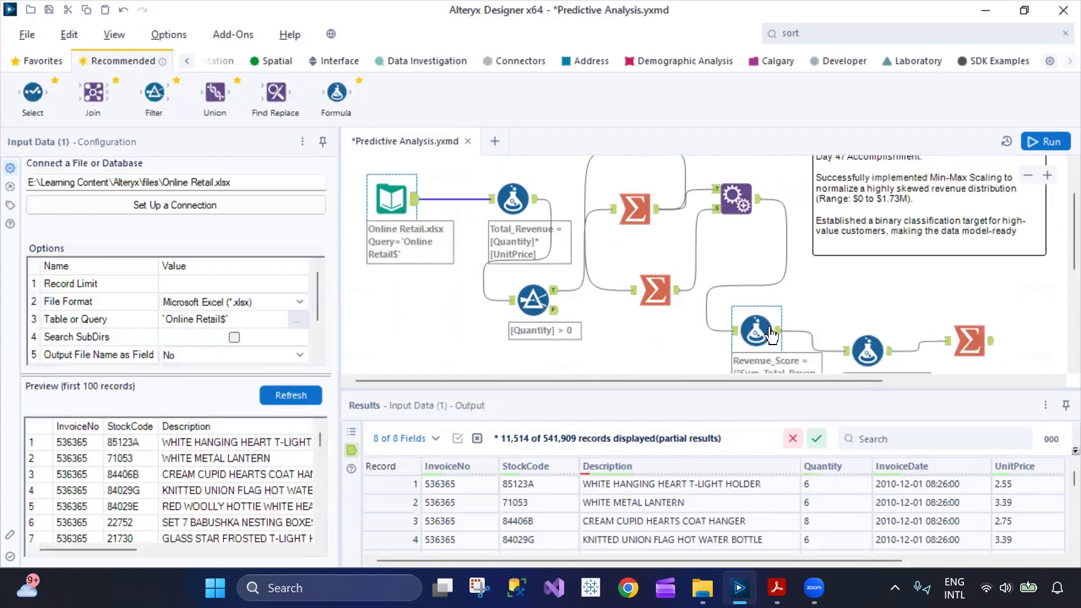
Examine the final Summarize tool's distinct customer count and revenue score sum for each High_Value_Target group.
{"action": "scroll", "coordinate": [838, 289], "scroll_direction": "down", "scroll_amount": 1}
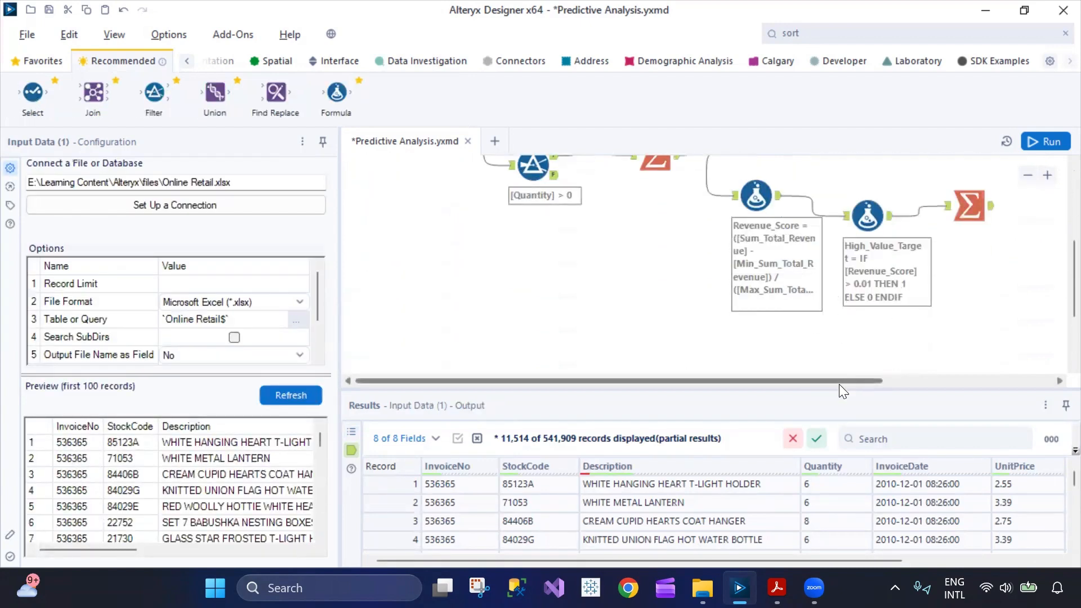
{"action": "left_click", "coordinate": [968, 207]}
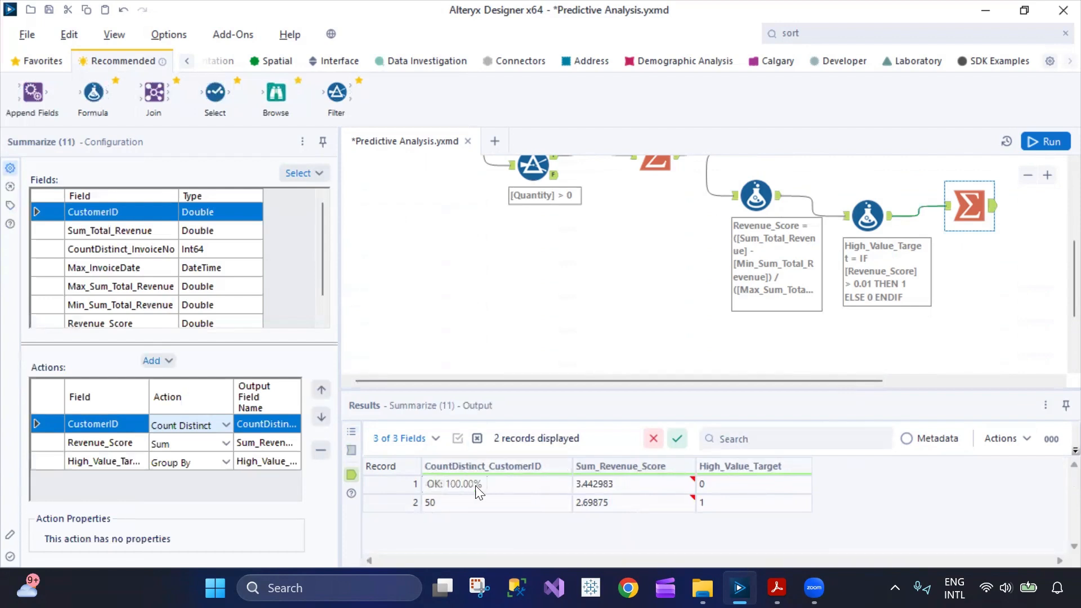
{"action": "mouse_move", "coordinate": [570, 506]}
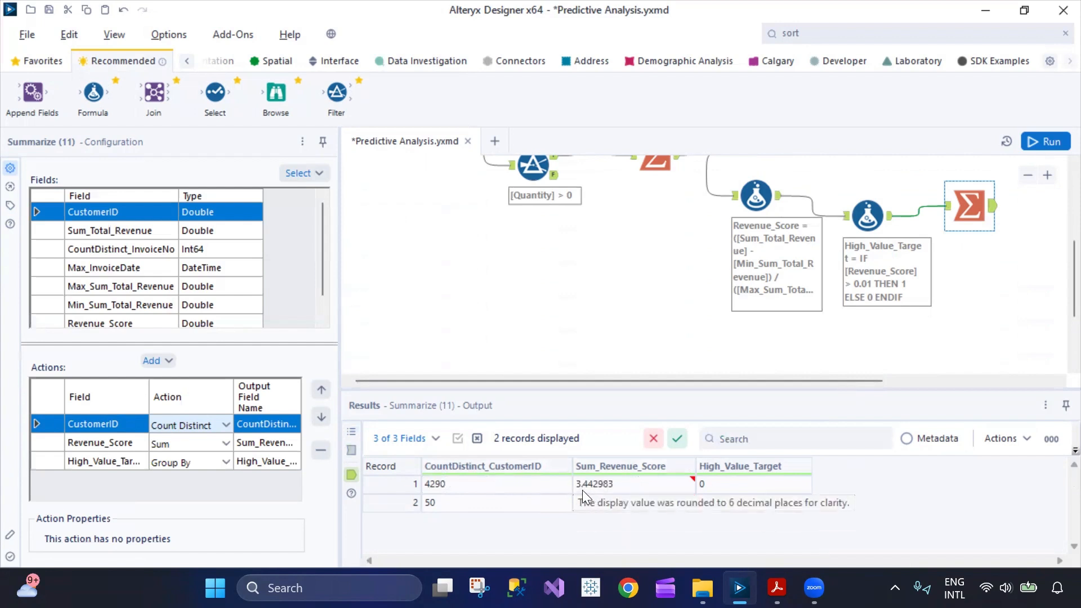
{"action": "left_click", "coordinate": [733, 490]}
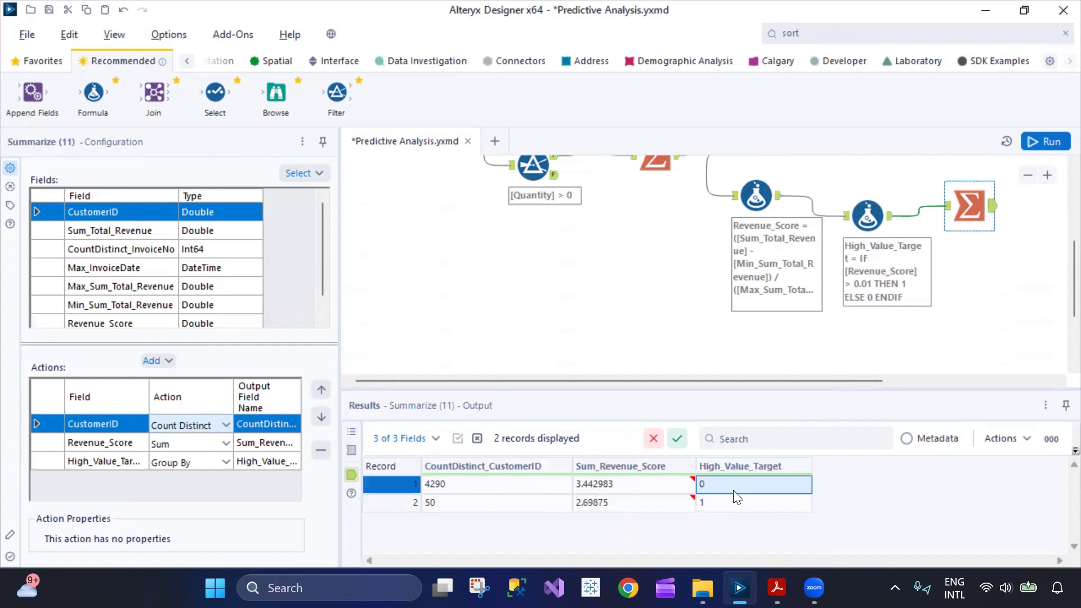
{"action": "left_click", "coordinate": [462, 506]}
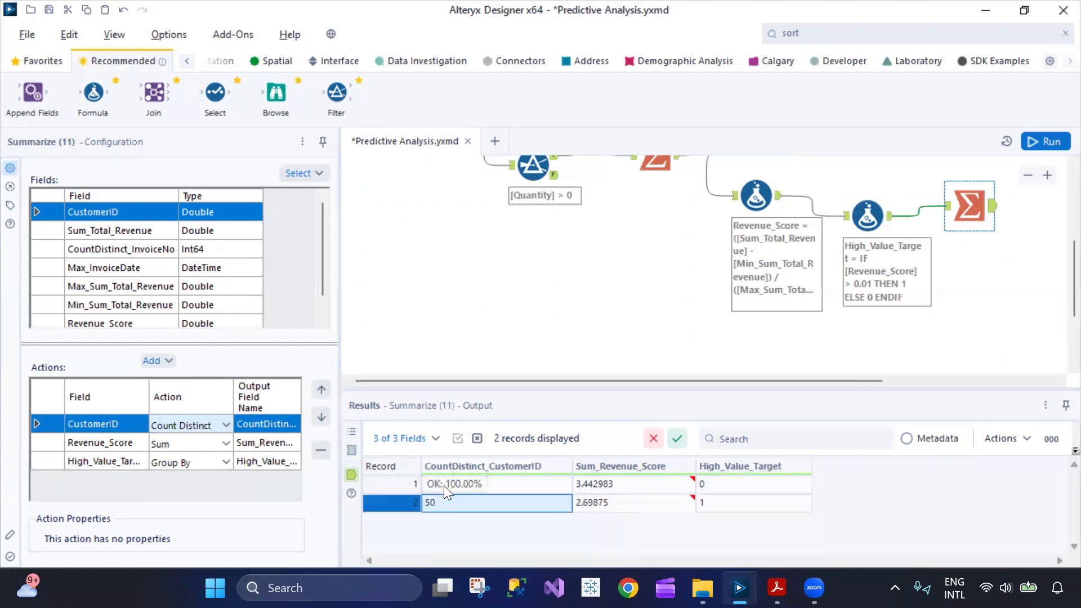
{"action": "left_click", "coordinate": [621, 506]}
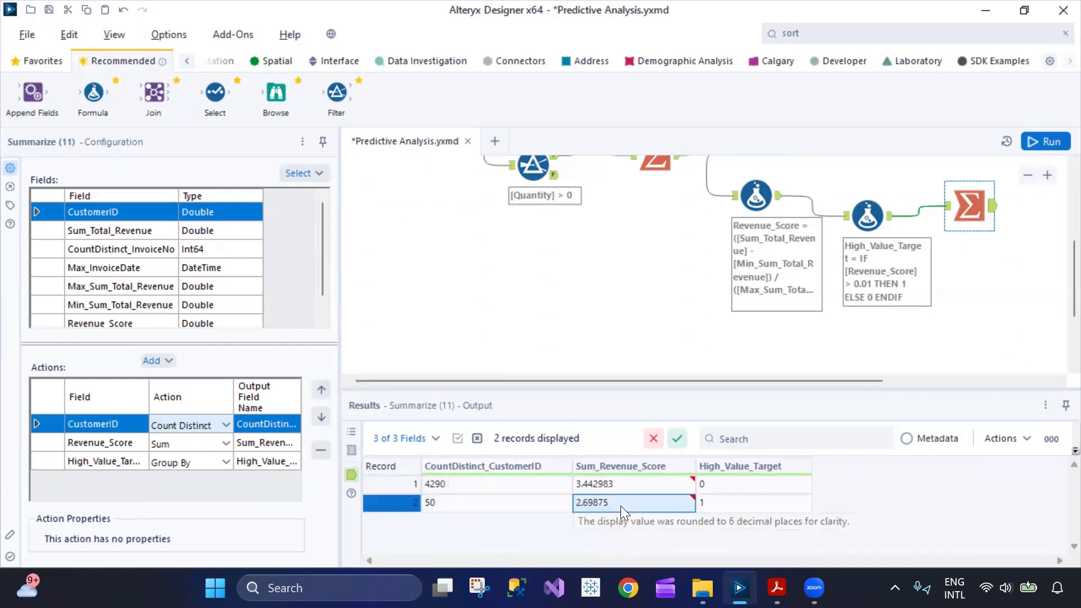
{"action": "left_click", "coordinate": [734, 506]}
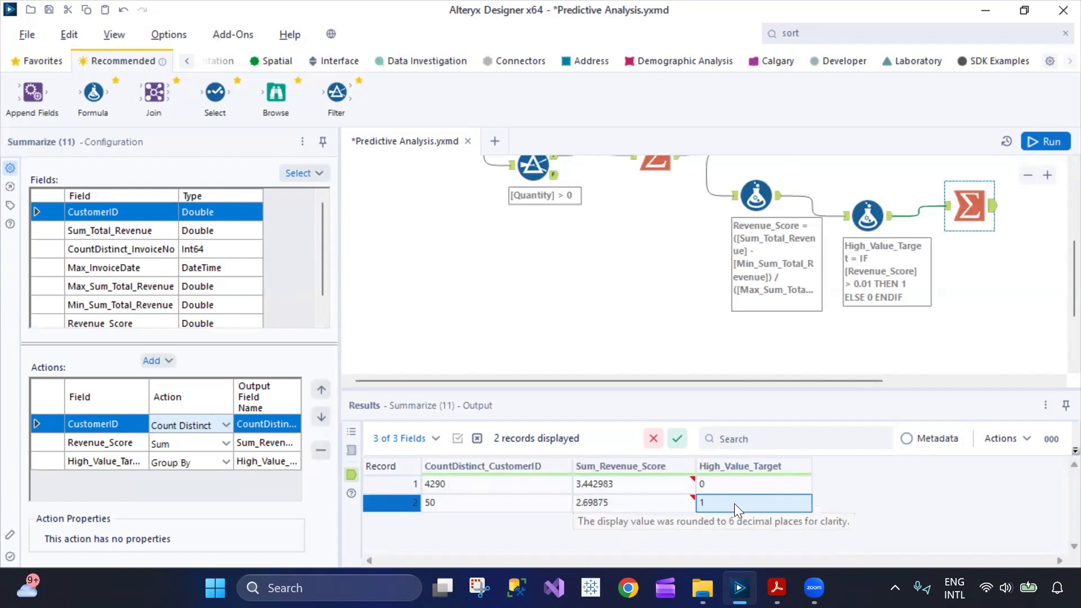
{"action": "left_click", "coordinate": [628, 506]}
{"action": "left_click", "coordinate": [478, 507]}
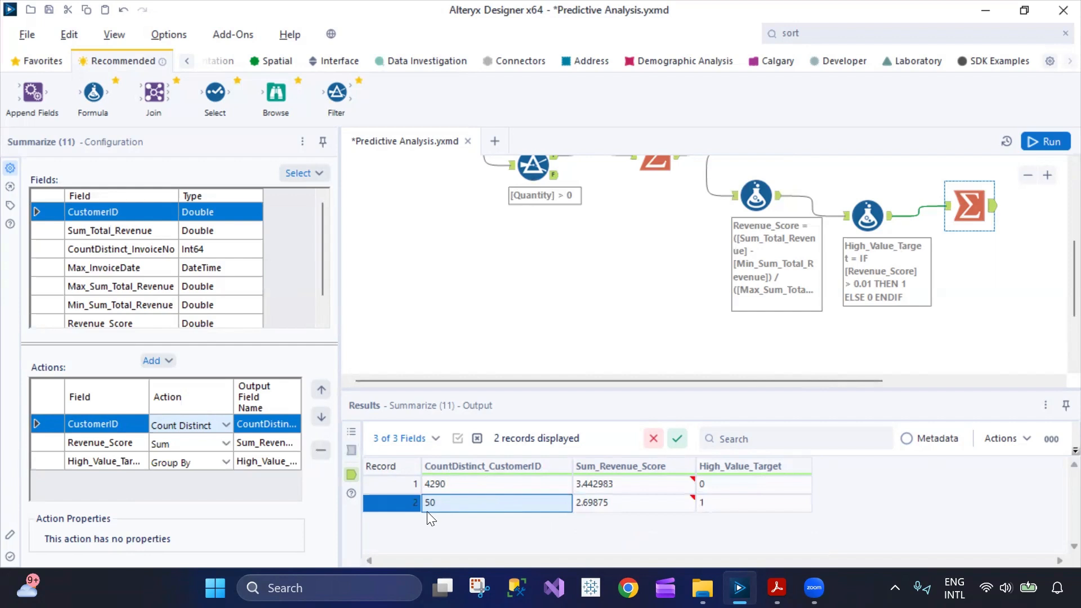
{"action": "left_click", "coordinate": [389, 507]}
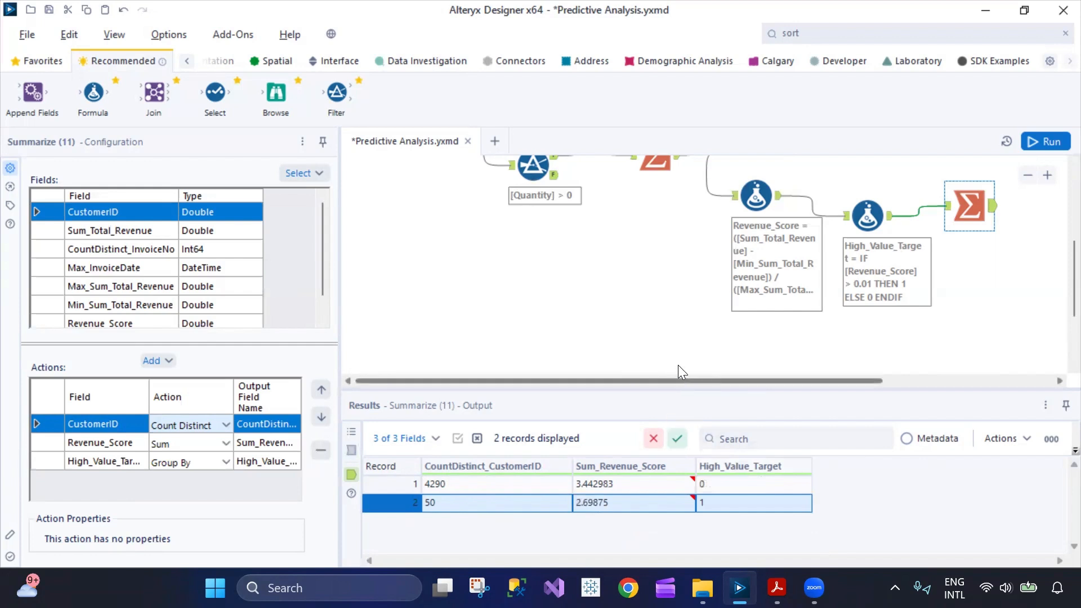
Open the Day 47 Accomplishment comment's configuration and look over the workflow from its title to the scoring tools.
{"action": "scroll", "coordinate": [620, 349], "scroll_direction": "up", "scroll_amount": 1}
{"action": "scroll", "coordinate": [619, 349], "scroll_direction": "up", "scroll_amount": 3}
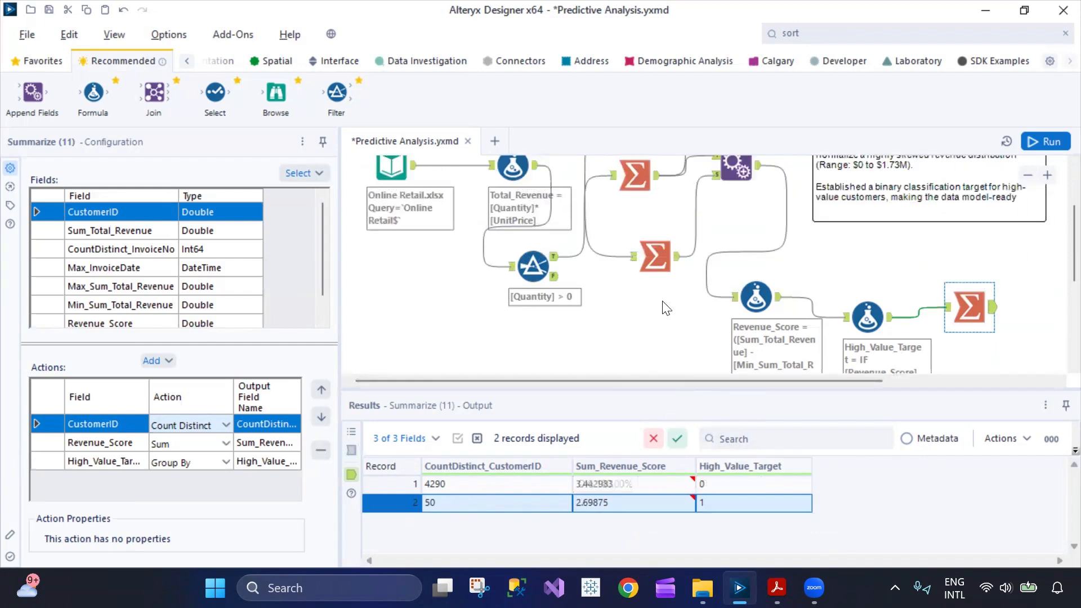
{"action": "scroll", "coordinate": [787, 289], "scroll_direction": "up", "scroll_amount": 2}
{"action": "scroll", "coordinate": [787, 289], "scroll_direction": "down", "scroll_amount": 1}
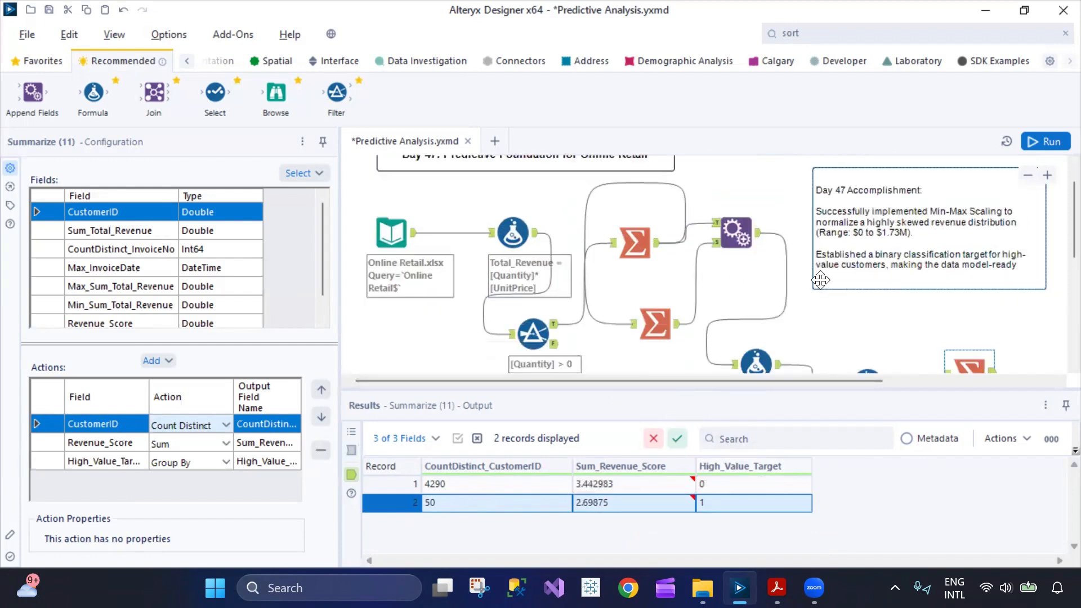
{"action": "left_click", "coordinate": [940, 248]}
{"action": "scroll", "coordinate": [695, 262], "scroll_direction": "up", "scroll_amount": 1}
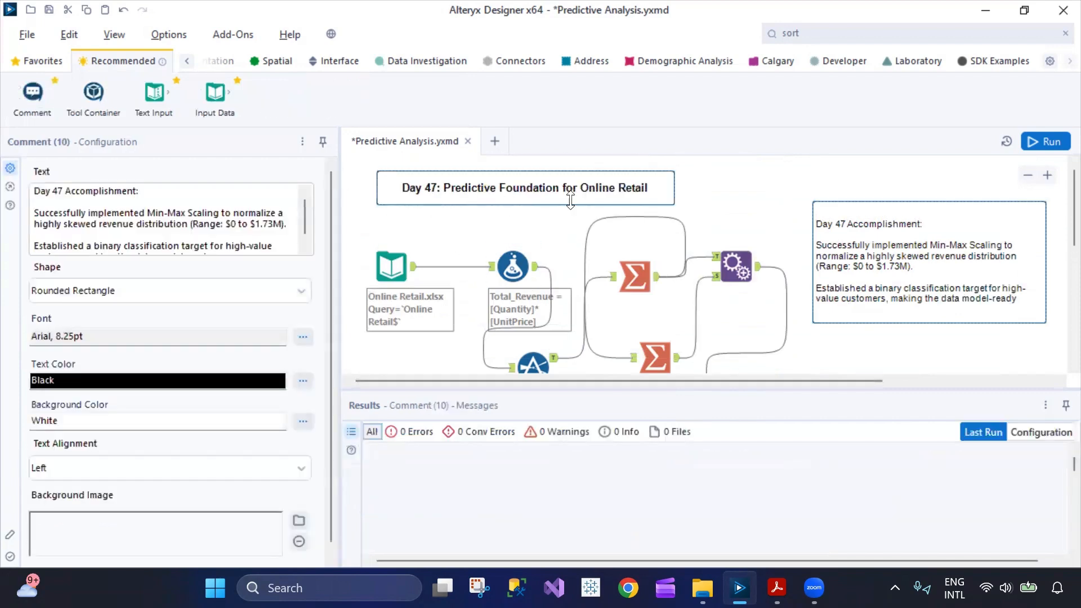
{"action": "scroll", "coordinate": [534, 281], "scroll_direction": "down", "scroll_amount": 3}
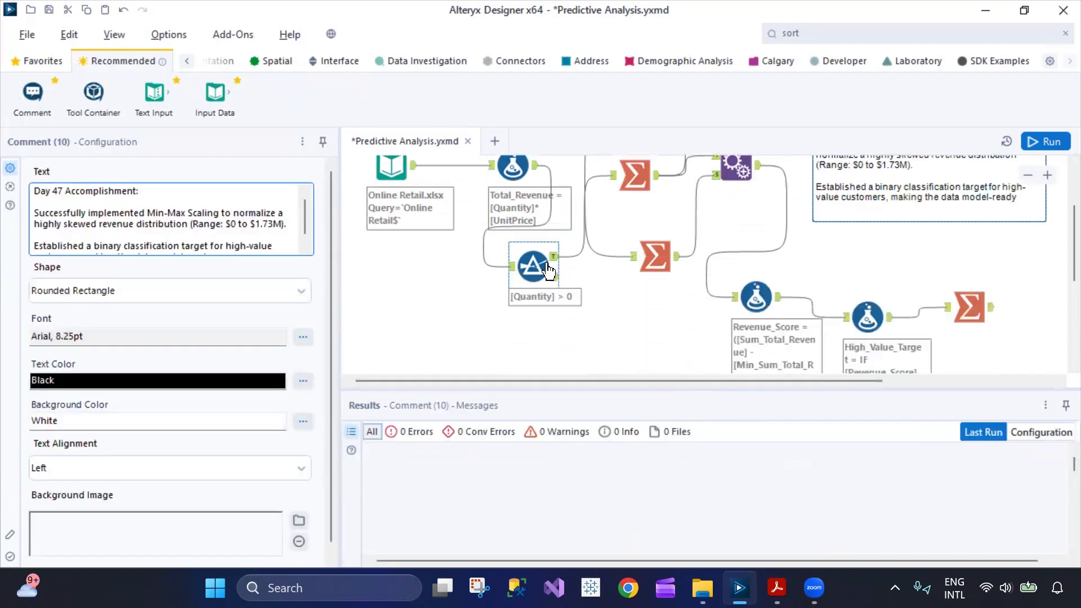
Shift the Quantity > 0 Filter tool down and the two upstream Summarize tools slightly down and right on the canvas.
{"action": "left_click", "coordinate": [534, 305]}
{"action": "left_click_drag", "start_coordinate": [534, 305], "coordinate": [535, 336]}
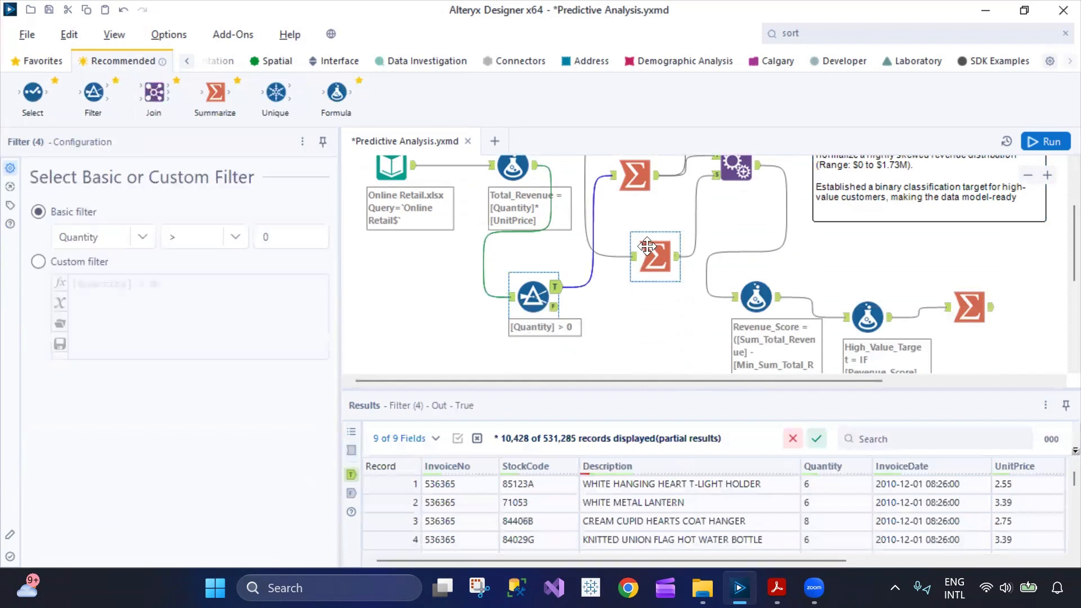
{"action": "left_click_drag", "start_coordinate": [653, 256], "coordinate": [663, 287]}
{"action": "left_click_drag", "start_coordinate": [628, 164], "coordinate": [641, 180]}
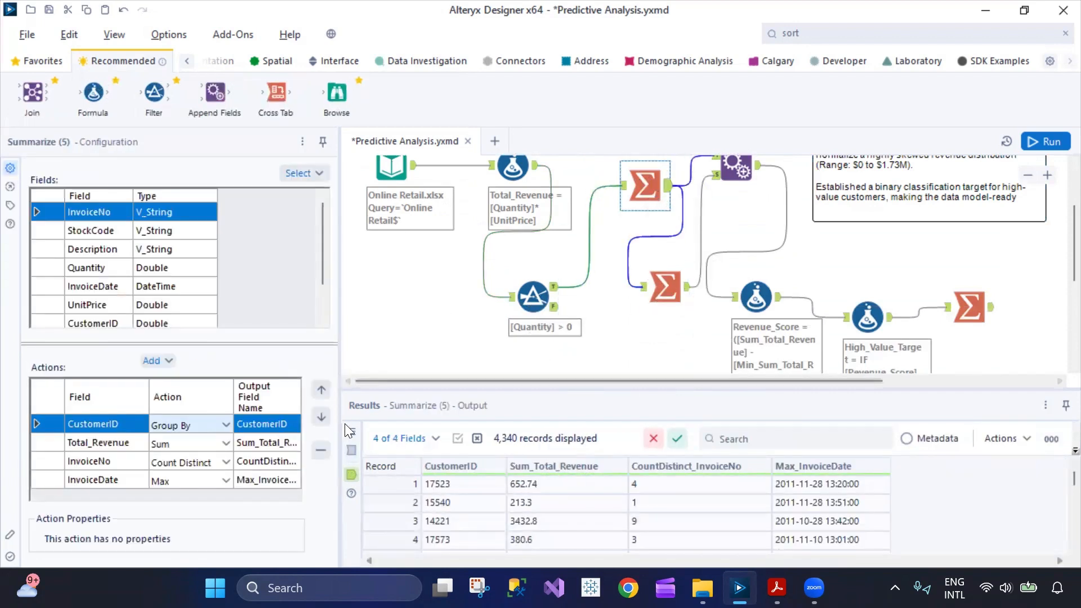
Inspect the Total_Revenue formula and its output columns through Country and Total_Revenue.
{"action": "scroll", "coordinate": [558, 226], "scroll_direction": "up", "scroll_amount": 1}
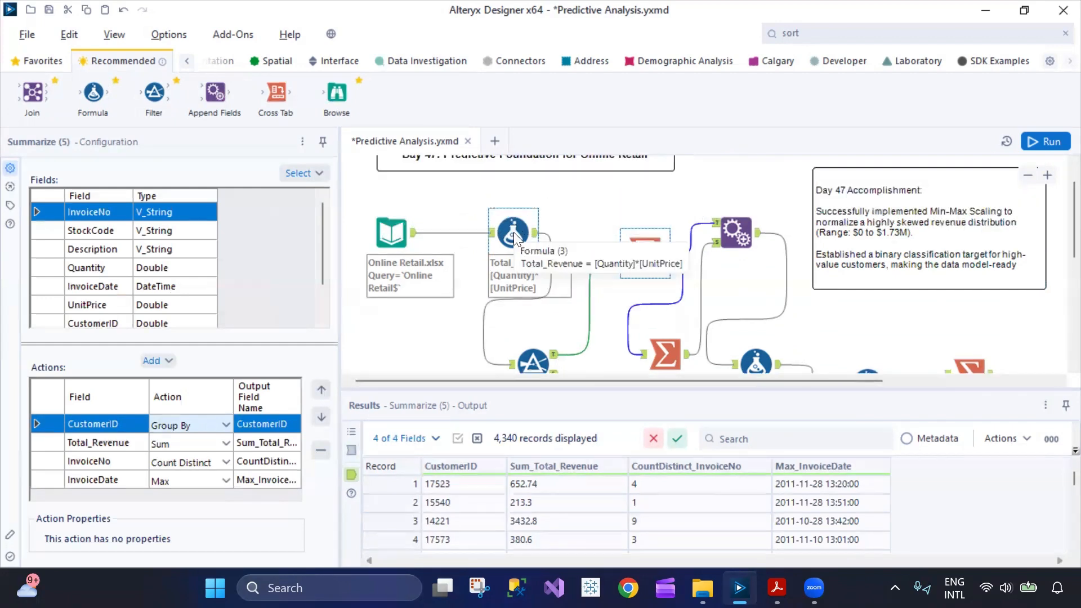
{"action": "left_click", "coordinate": [512, 232]}
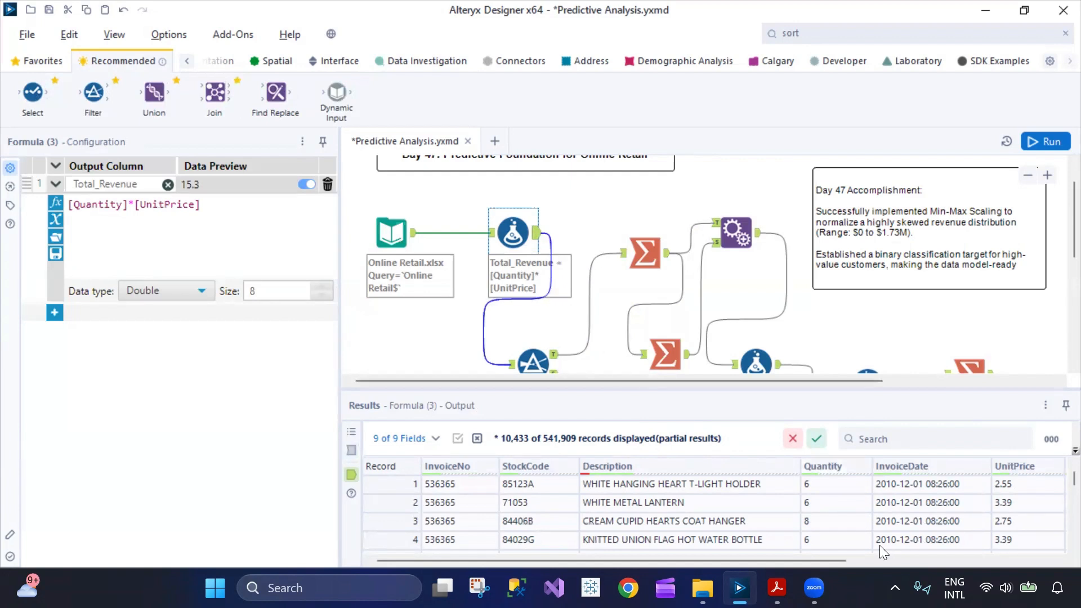
{"action": "left_click_drag", "start_coordinate": [838, 561], "coordinate": [975, 562]}
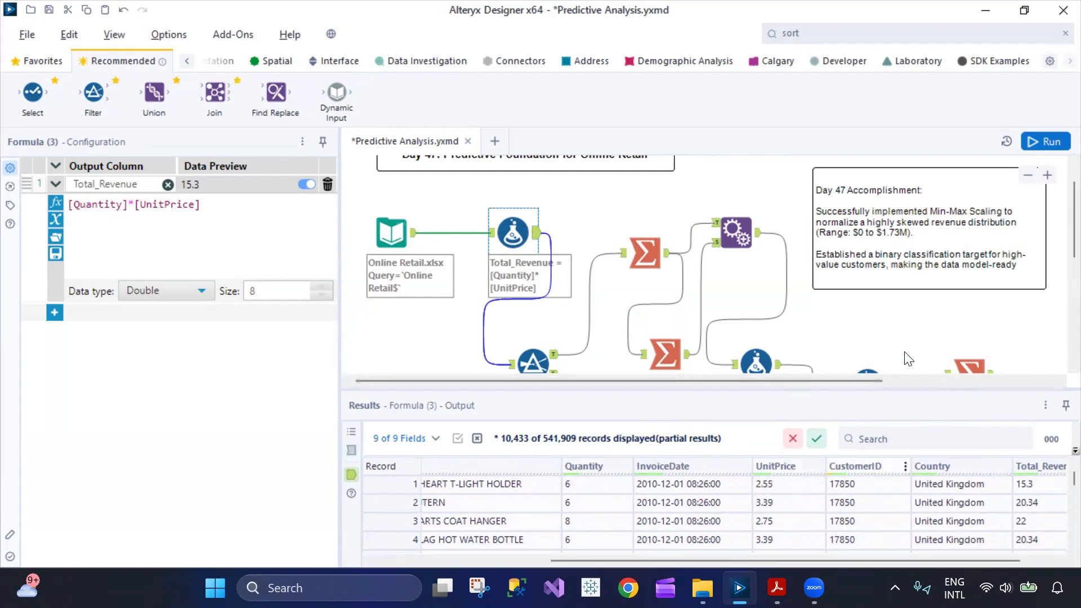
Add a Group By action on Country to the Summarize tool that groups by CustomerID.
{"action": "scroll", "coordinate": [908, 359], "scroll_direction": "down", "scroll_amount": 3}
{"action": "left_click", "coordinate": [669, 261]}
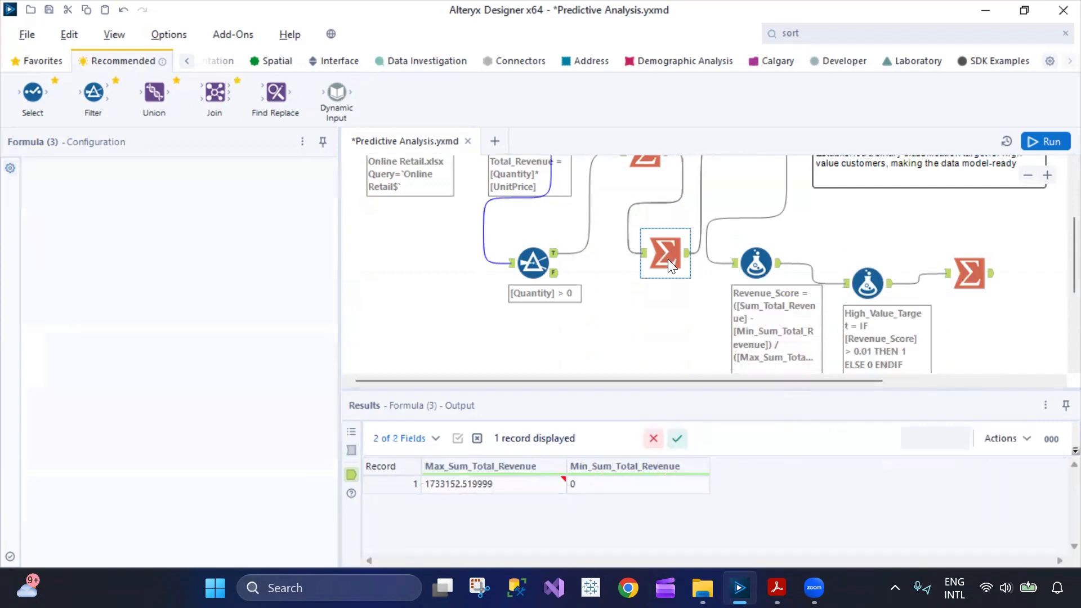
{"action": "left_click", "coordinate": [645, 219]}
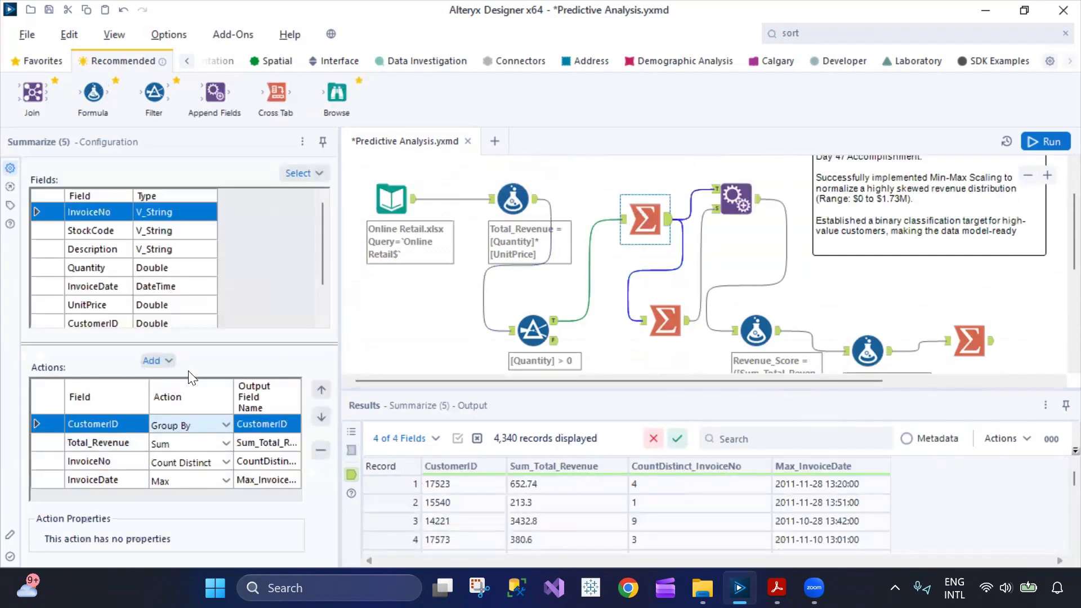
{"action": "scroll", "coordinate": [187, 304], "scroll_direction": "down", "scroll_amount": 1}
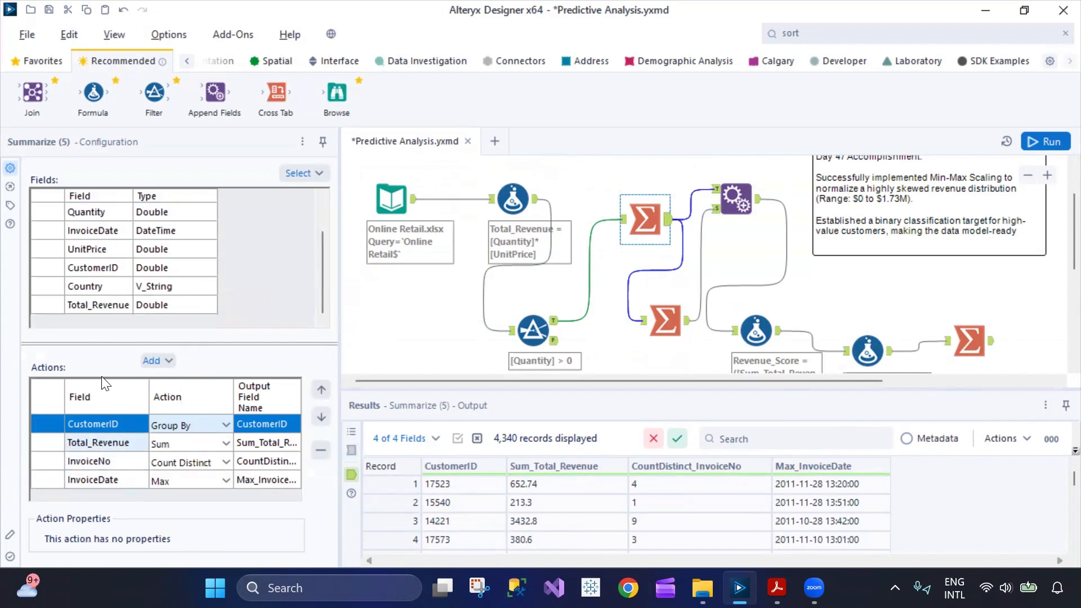
{"action": "left_click", "coordinate": [50, 289]}
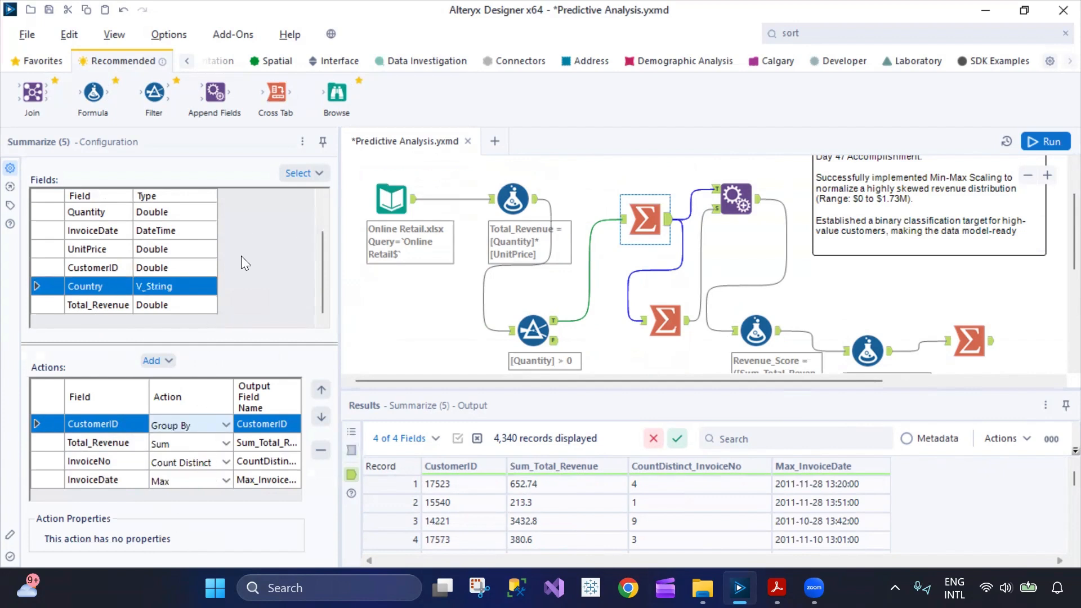
{"action": "left_click", "coordinate": [169, 363]}
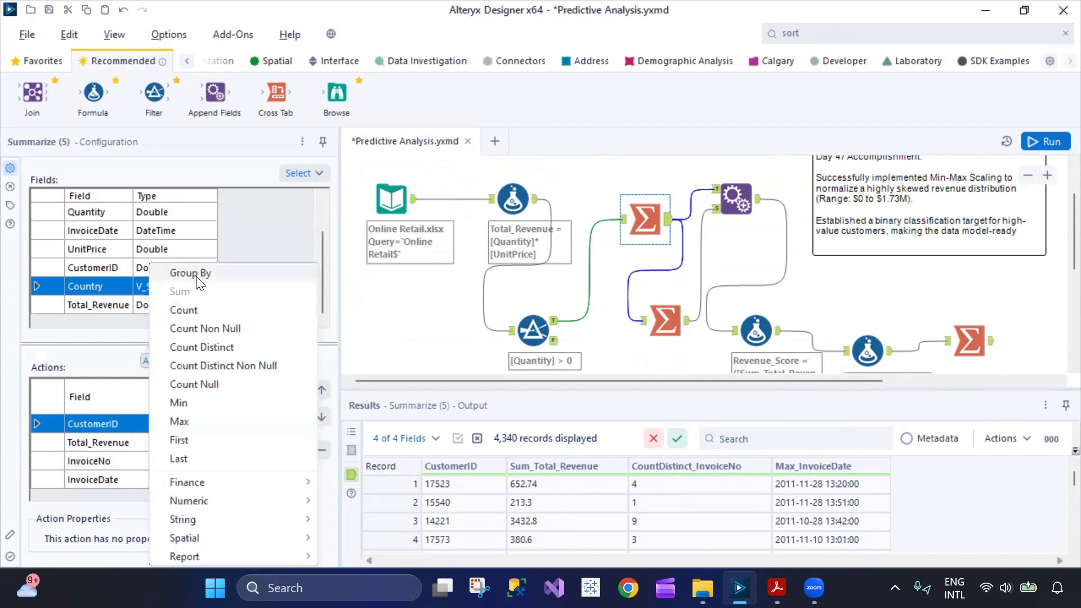
{"action": "left_click", "coordinate": [183, 274]}
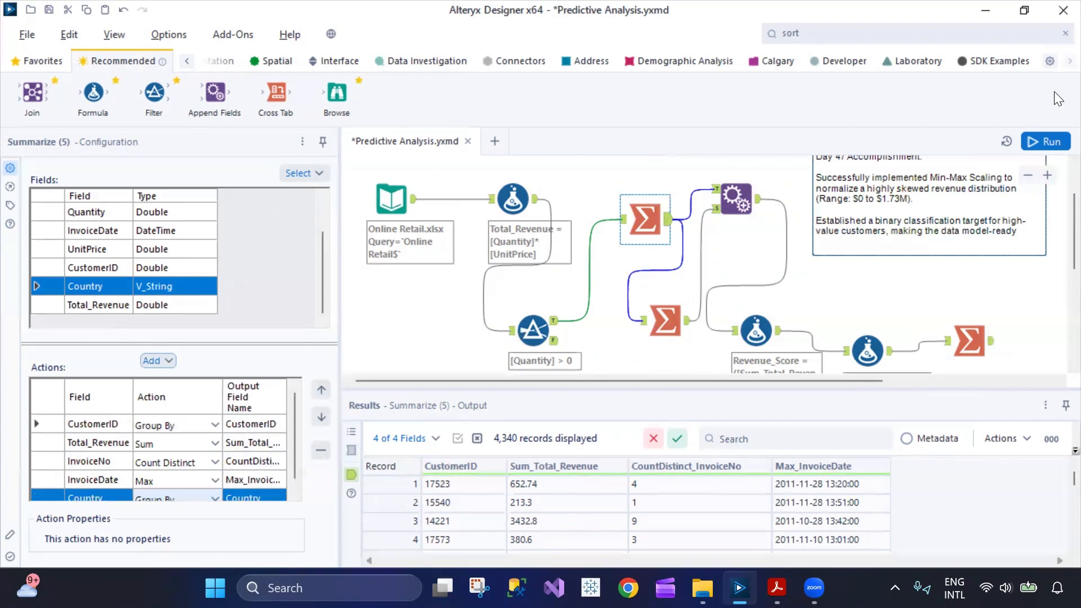
Run the workflow, dismiss the User Settings window, and open the final Summarize tool's output.
{"action": "left_click", "coordinate": [1042, 141]}
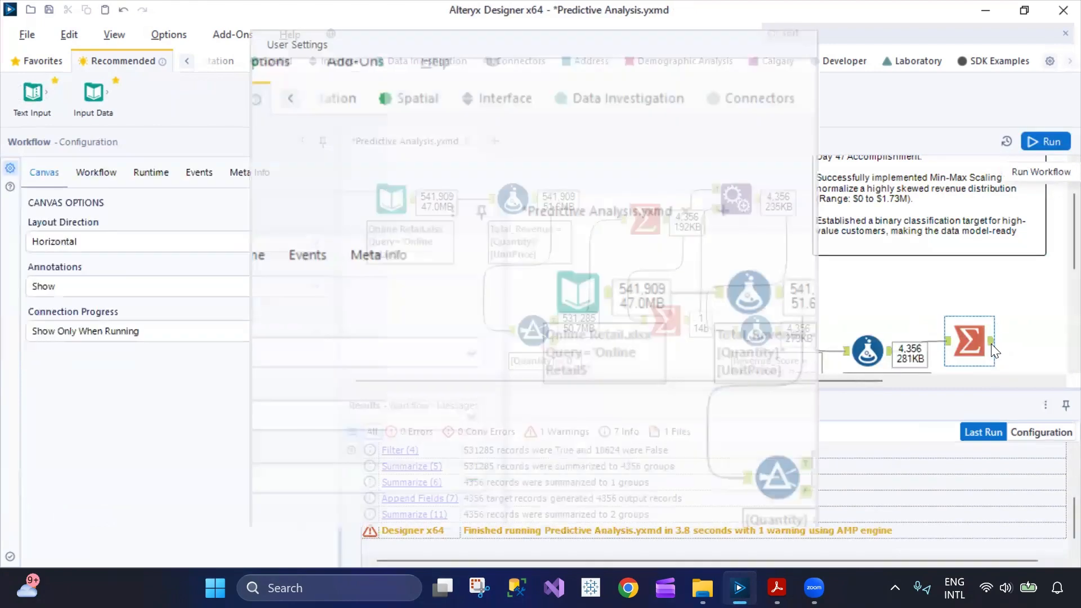
{"action": "left_click", "coordinate": [735, 536]}
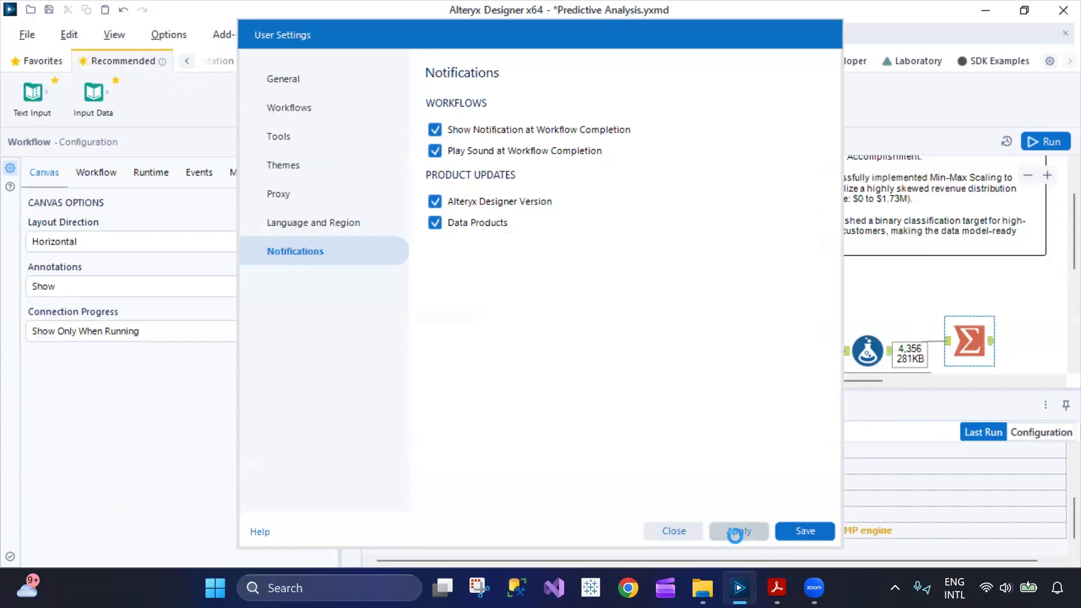
{"action": "left_click", "coordinate": [680, 531]}
{"action": "left_click", "coordinate": [993, 349]}
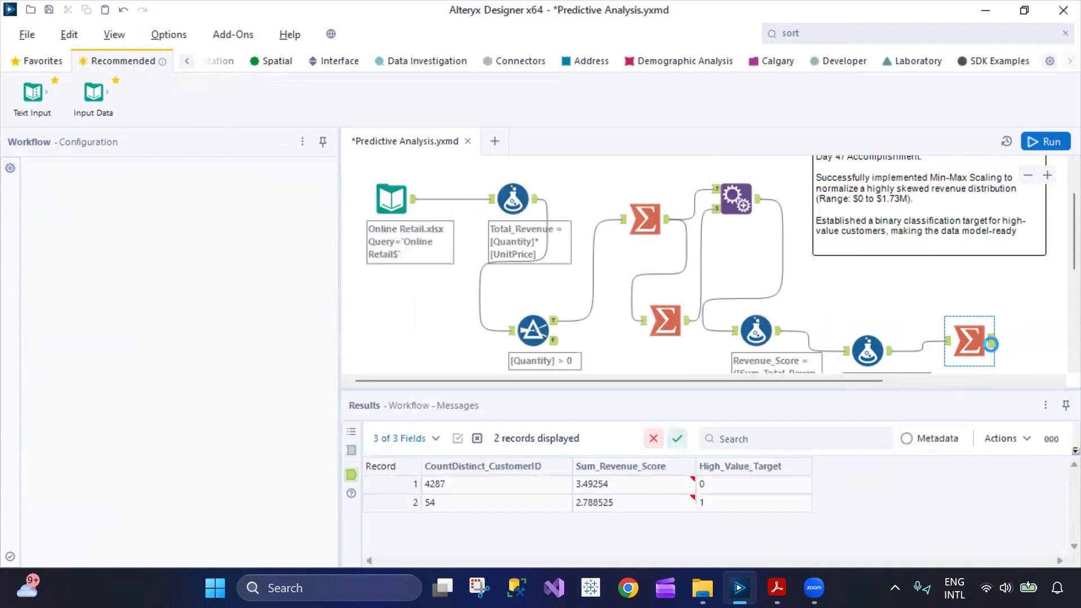
Check the outputs of the Append Fields, Revenue_Score and High_Value_Target tools for the Country field.
{"action": "scroll", "coordinate": [745, 218], "scroll_direction": "down", "scroll_amount": 1}
{"action": "left_click", "coordinate": [735, 168]}
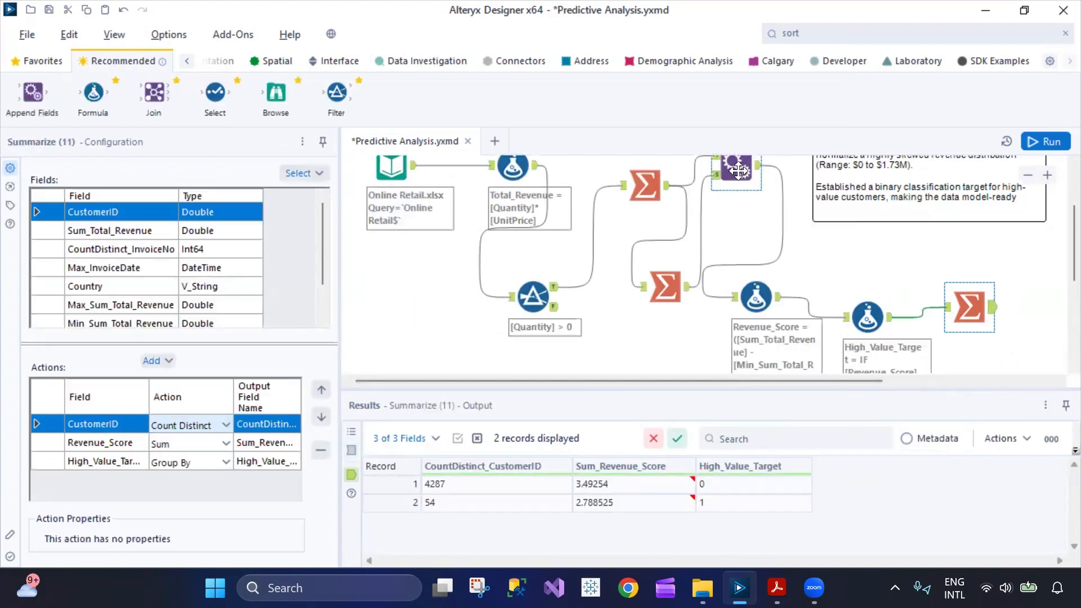
{"action": "left_click", "coordinate": [756, 297]}
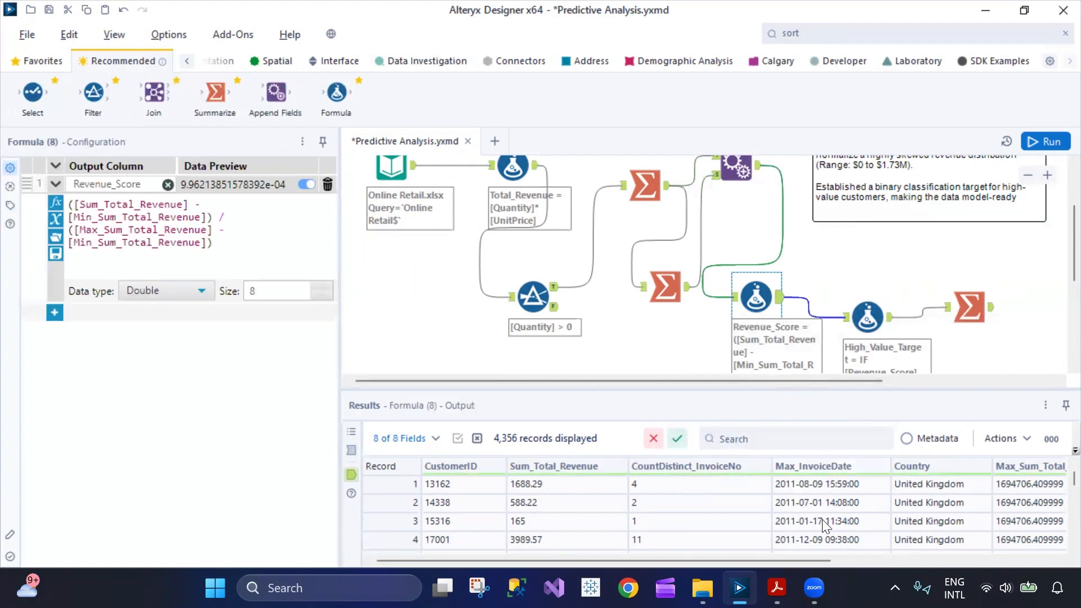
{"action": "left_click", "coordinate": [867, 318]}
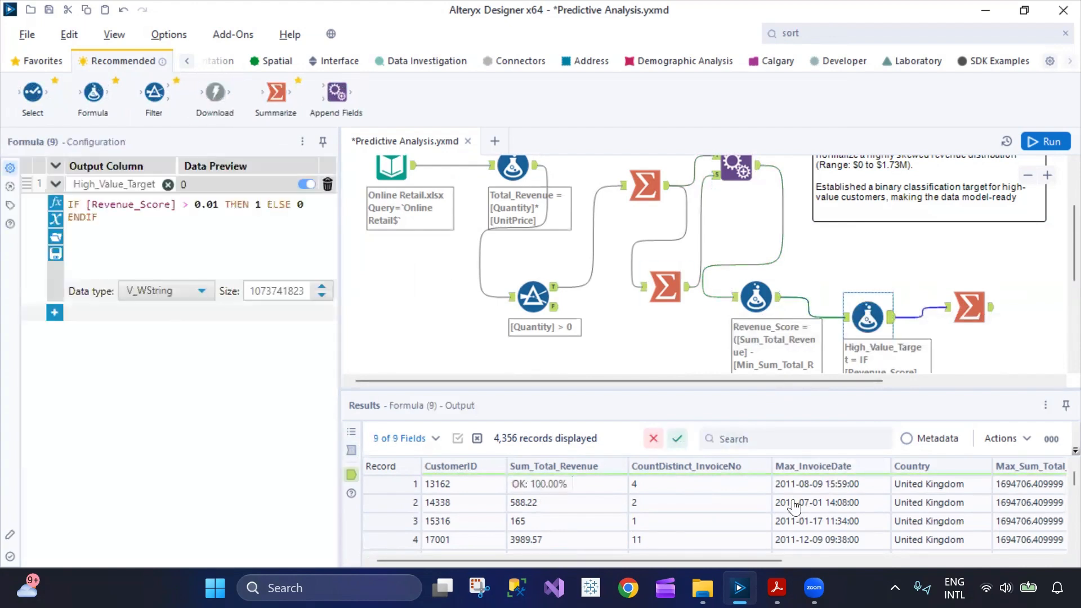
{"action": "left_click_drag", "start_coordinate": [761, 562], "coordinate": [818, 561]}
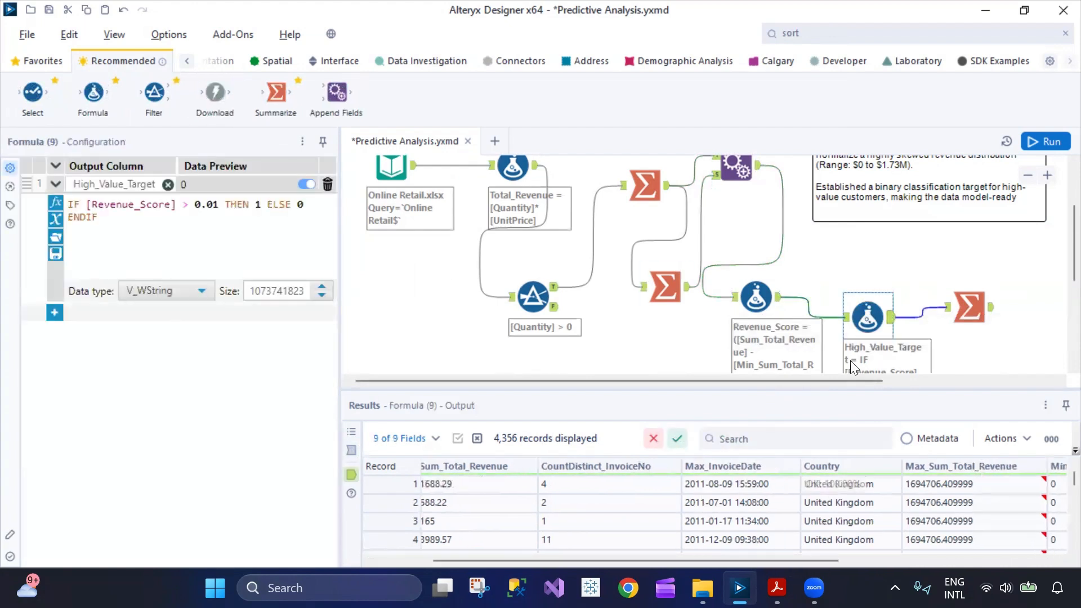
{"action": "left_click", "coordinate": [896, 329]}
{"action": "left_click", "coordinate": [890, 323]}
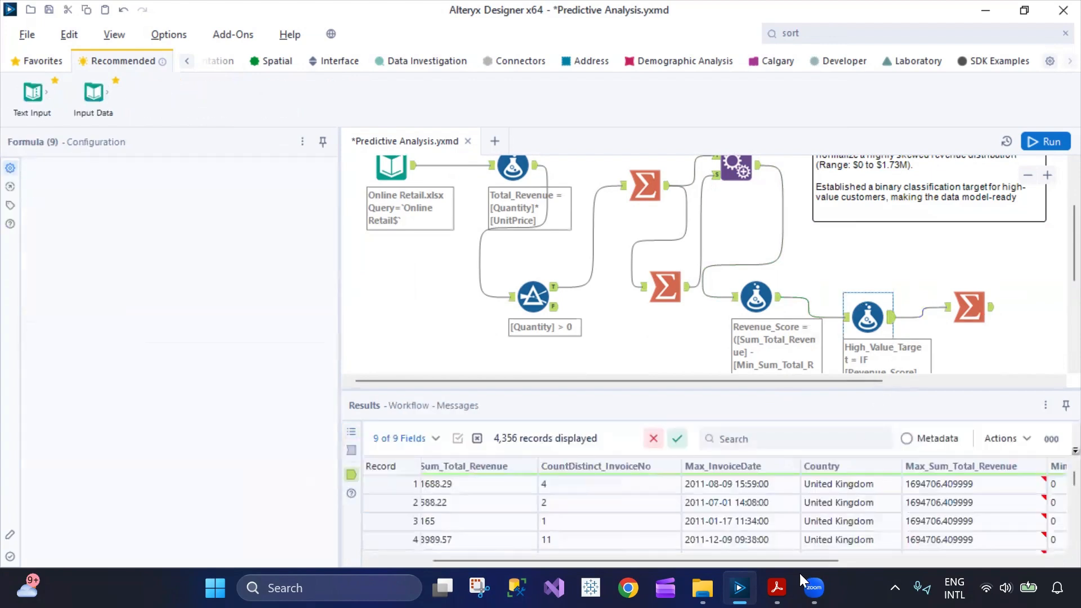
{"action": "left_click_drag", "start_coordinate": [777, 562], "coordinate": [946, 562]}
Add a Group By action on Country to the final Summarize tool.
{"action": "left_click", "coordinate": [957, 315]}
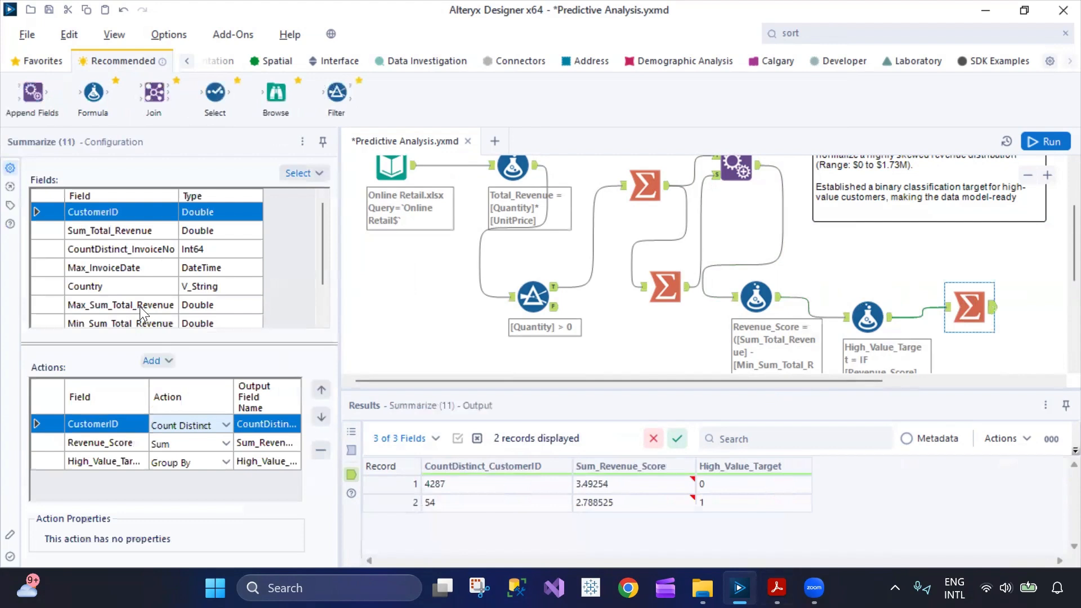
{"action": "left_click", "coordinate": [54, 285]}
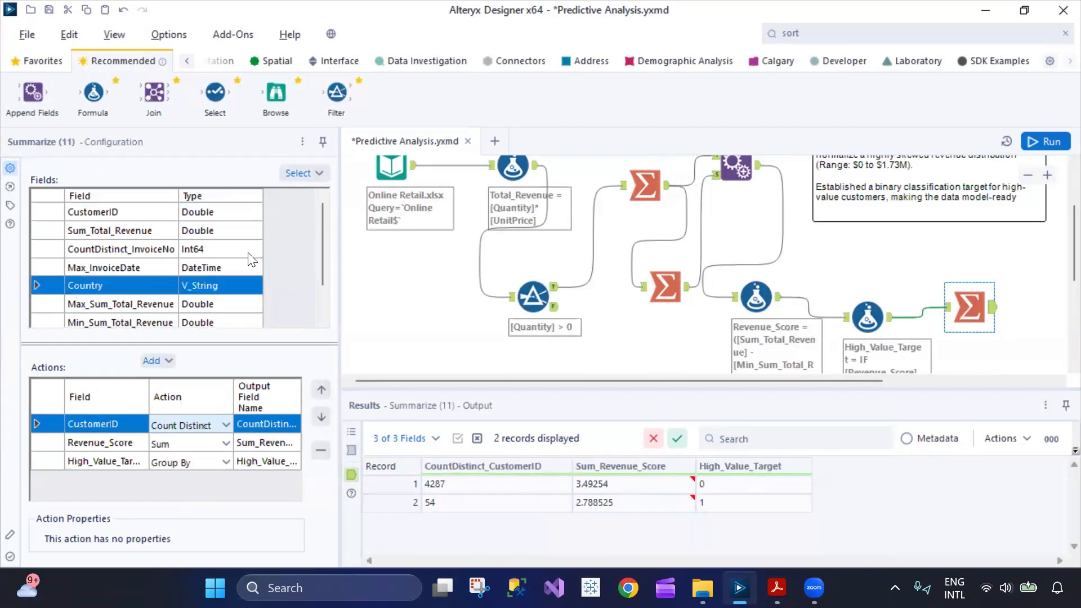
{"action": "left_click", "coordinate": [171, 360]}
{"action": "left_click", "coordinate": [189, 275]}
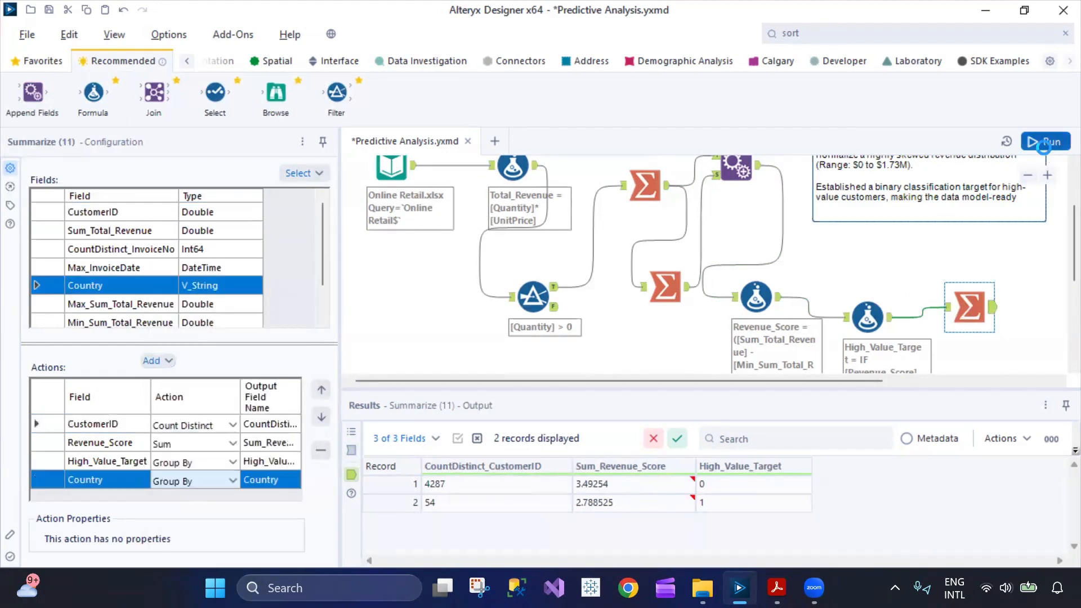
Run the workflow and open the final Summarize tool's output grouped by High_Value_Target and Country.
{"action": "left_click", "coordinate": [1043, 144]}
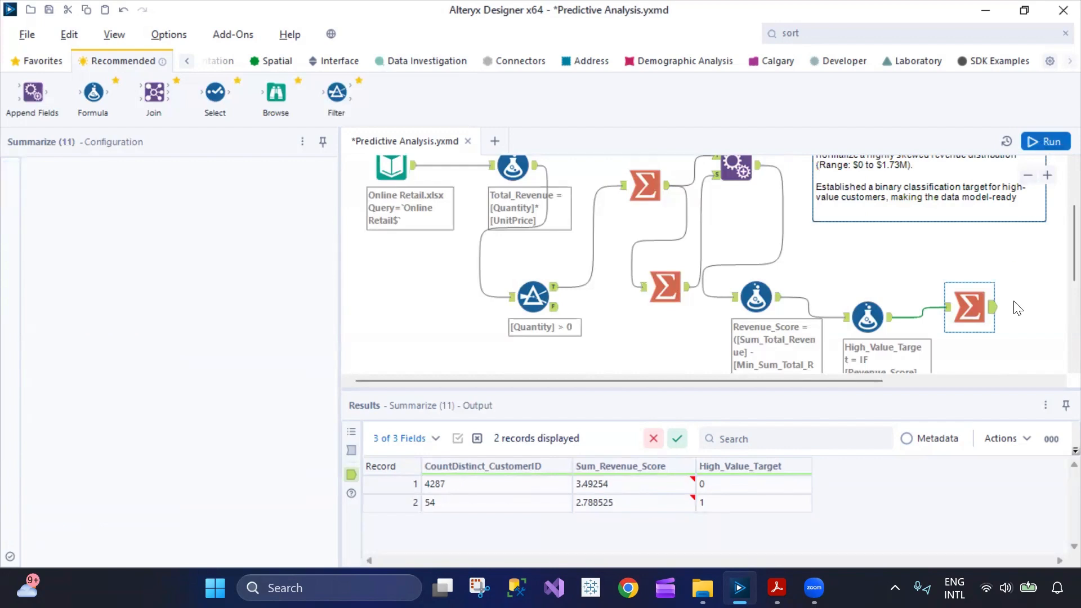
{"action": "left_click", "coordinate": [989, 315]}
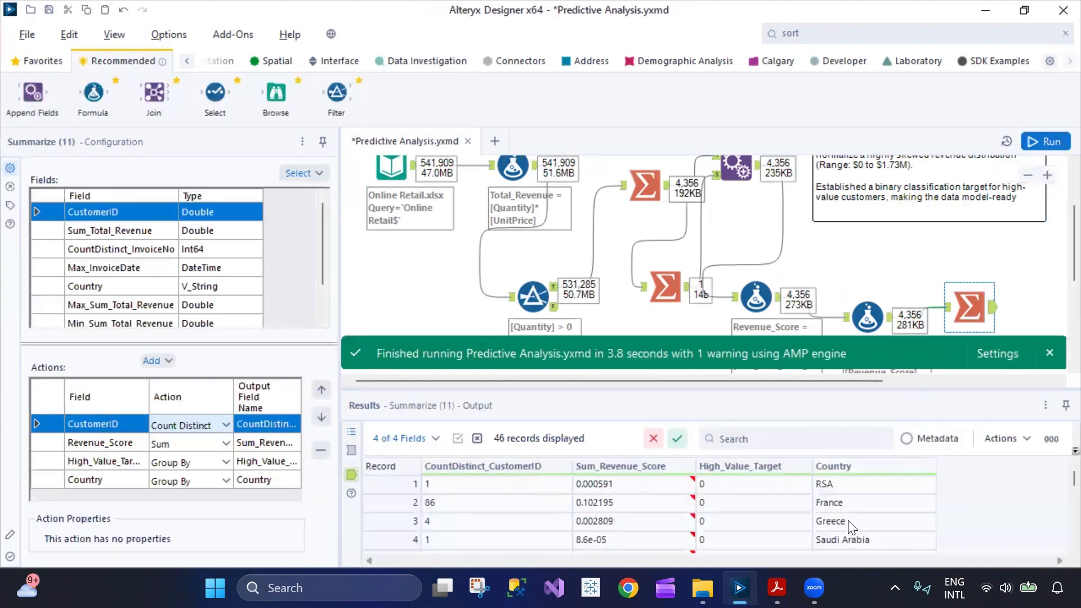
{"action": "scroll", "coordinate": [757, 529], "scroll_direction": "down", "scroll_amount": 10}
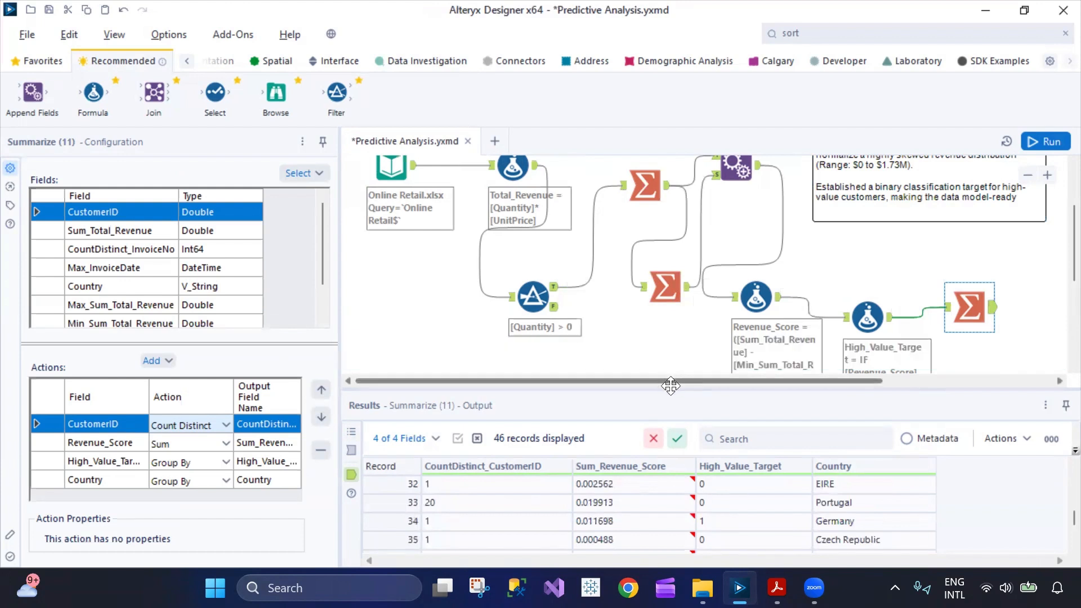
Enlarge the results area and look through all country groups with their customer counts and revenue scores.
{"action": "left_click_drag", "start_coordinate": [674, 390], "coordinate": [656, 248]}
{"action": "scroll", "coordinate": [689, 439], "scroll_direction": "down", "scroll_amount": 1}
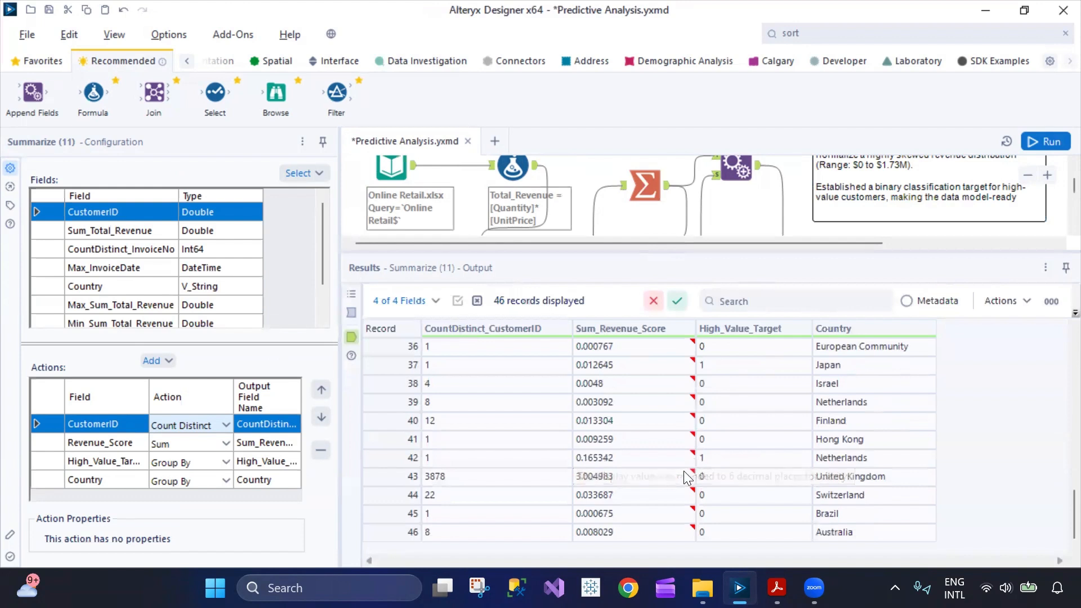
{"action": "scroll", "coordinate": [682, 445], "scroll_direction": "up", "scroll_amount": 12}
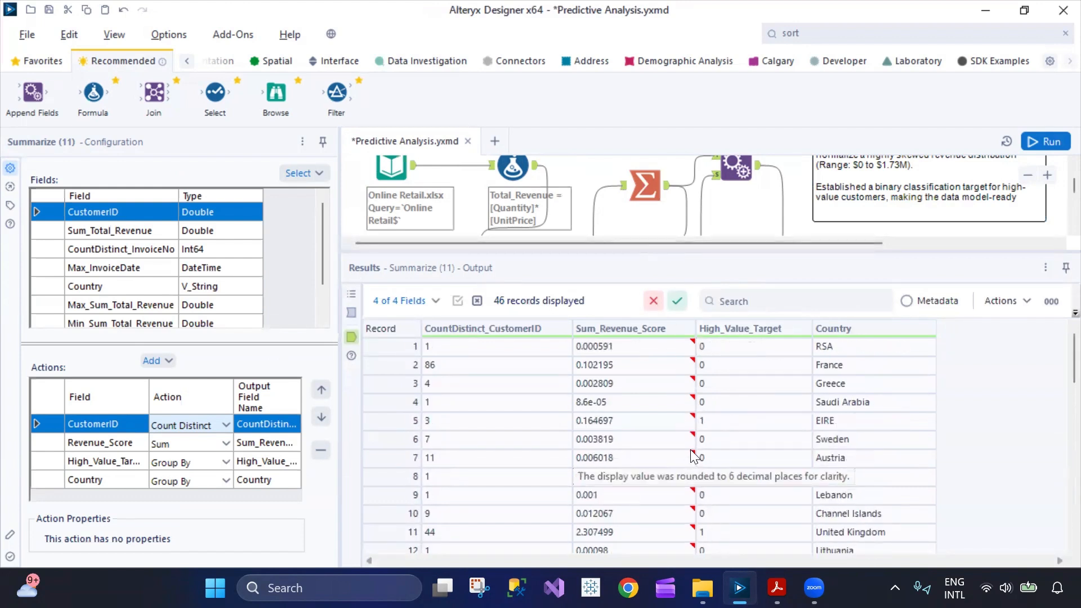
{"action": "scroll", "coordinate": [849, 473], "scroll_direction": "down", "scroll_amount": 12}
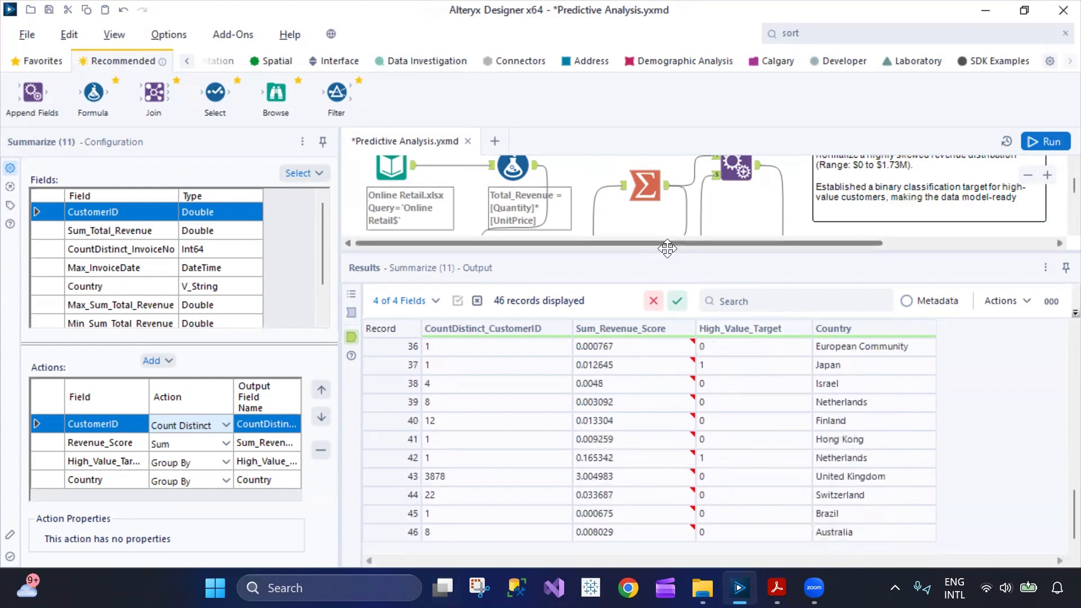
Shrink the results area to give the canvas more room, and save the workflow.
{"action": "left_click_drag", "start_coordinate": [666, 250], "coordinate": [666, 373]}
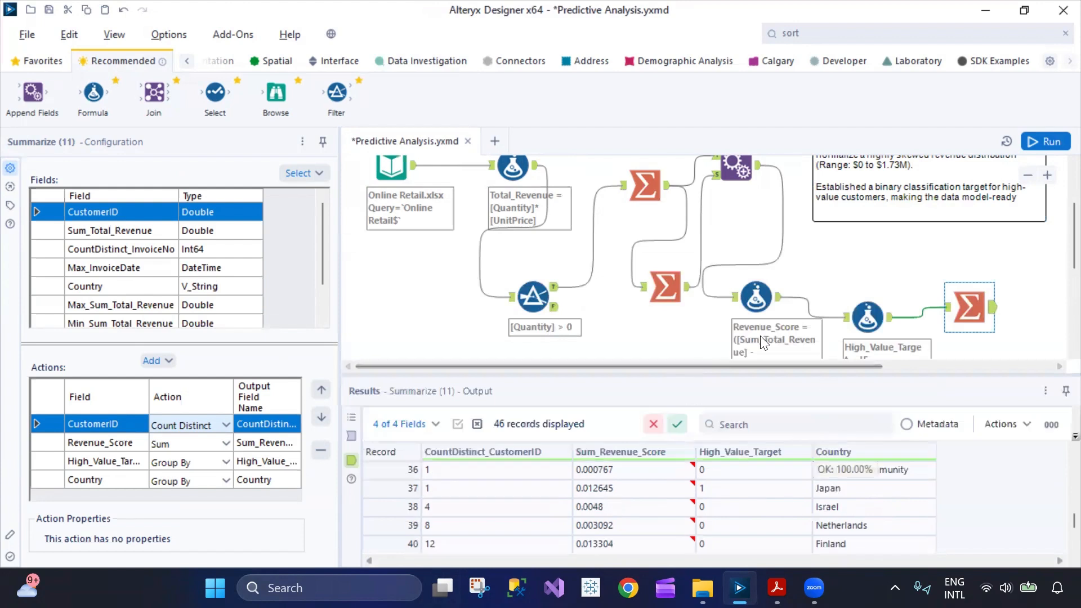
{"action": "scroll", "coordinate": [653, 301], "scroll_direction": "up", "scroll_amount": 3}
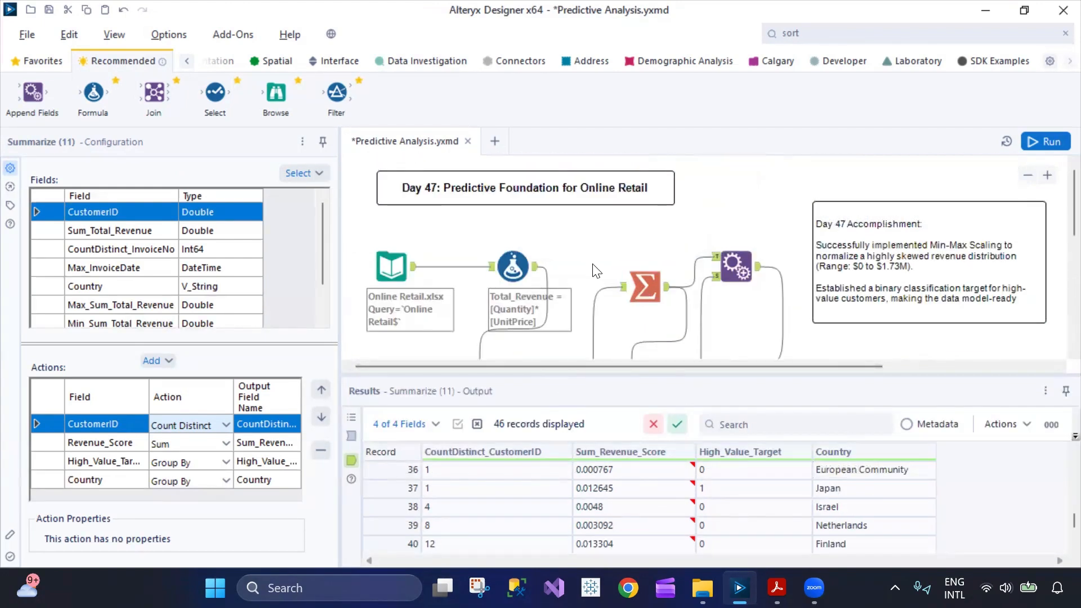
{"action": "key", "text": "ctrl+s"}
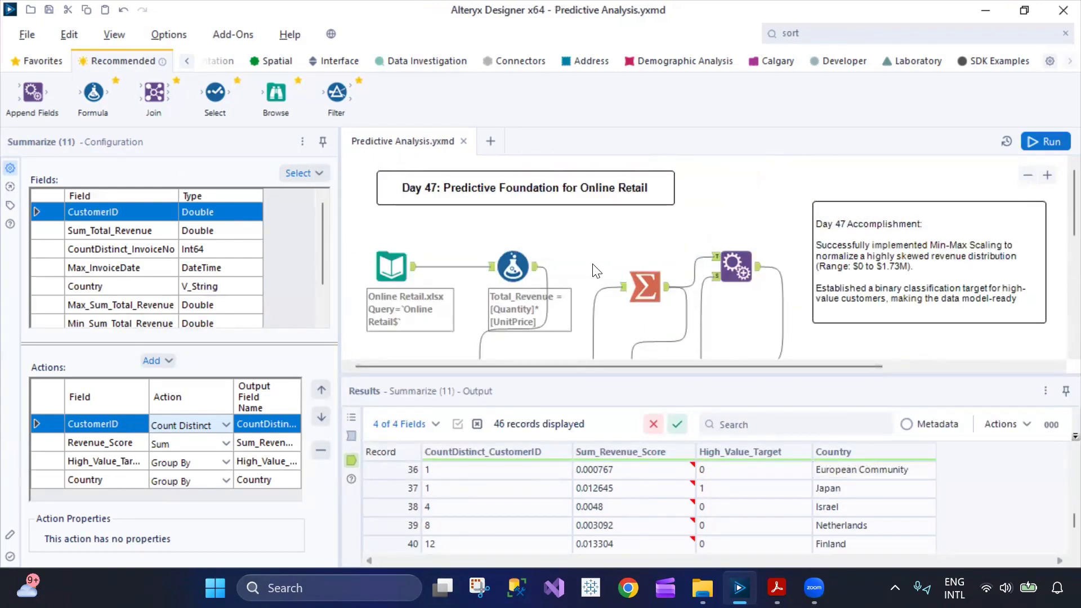
Review the High_Value_Target values per country in the final Summarize output, going back to its first record.
{"action": "scroll", "coordinate": [592, 261], "scroll_direction": "down", "scroll_amount": 2}
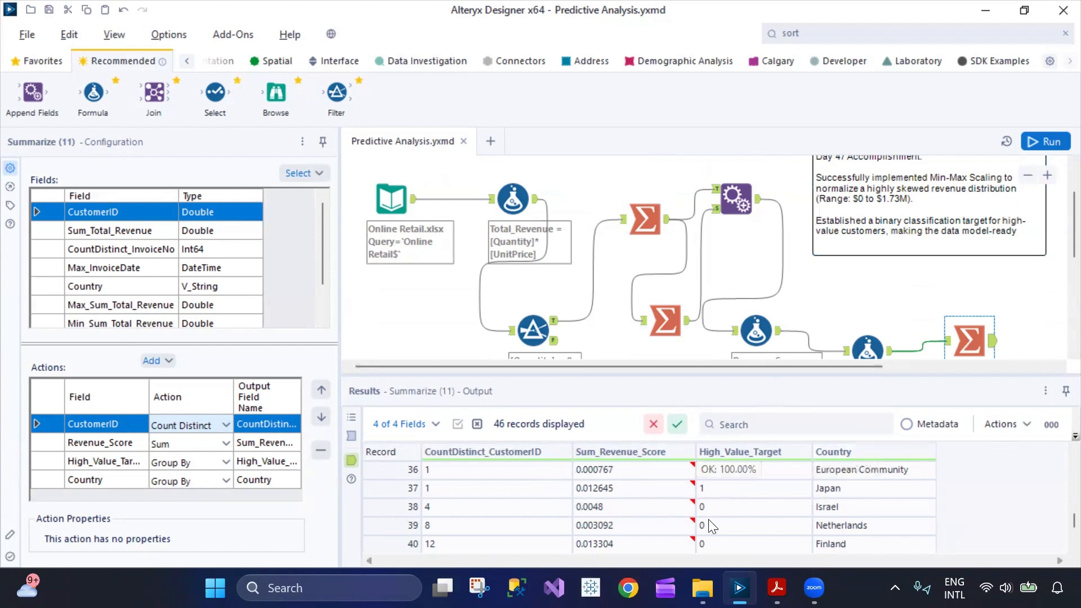
{"action": "scroll", "coordinate": [785, 513], "scroll_direction": "down", "scroll_amount": 2}
{"action": "scroll", "coordinate": [788, 517], "scroll_direction": "up", "scroll_amount": 5}
{"action": "scroll", "coordinate": [788, 519], "scroll_direction": "up", "scroll_amount": 8}
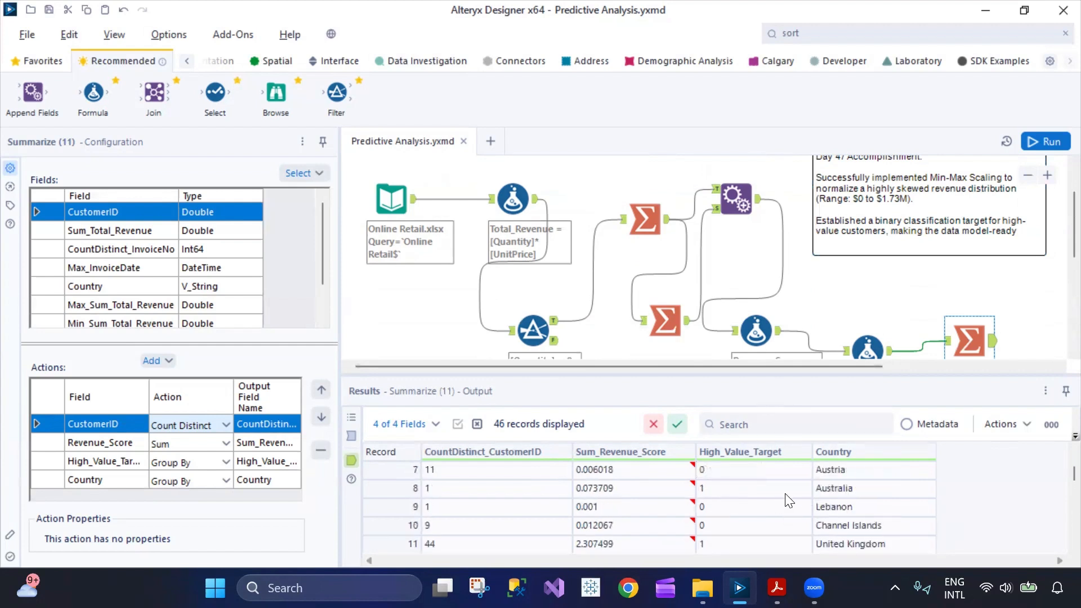
{"action": "scroll", "coordinate": [888, 319], "scroll_direction": "up", "scroll_amount": 2}
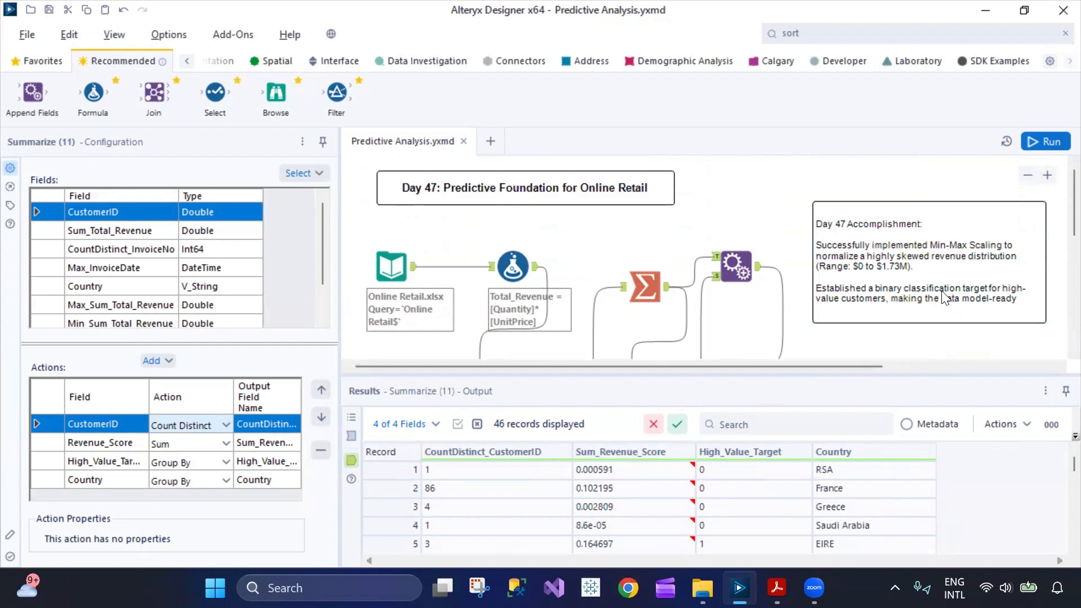
Examine the Filter tool's False output, comparing the Quantity, Total_Revenue and Description columns of the excluded records.
{"action": "scroll", "coordinate": [888, 320], "scroll_direction": "down", "scroll_amount": 3}
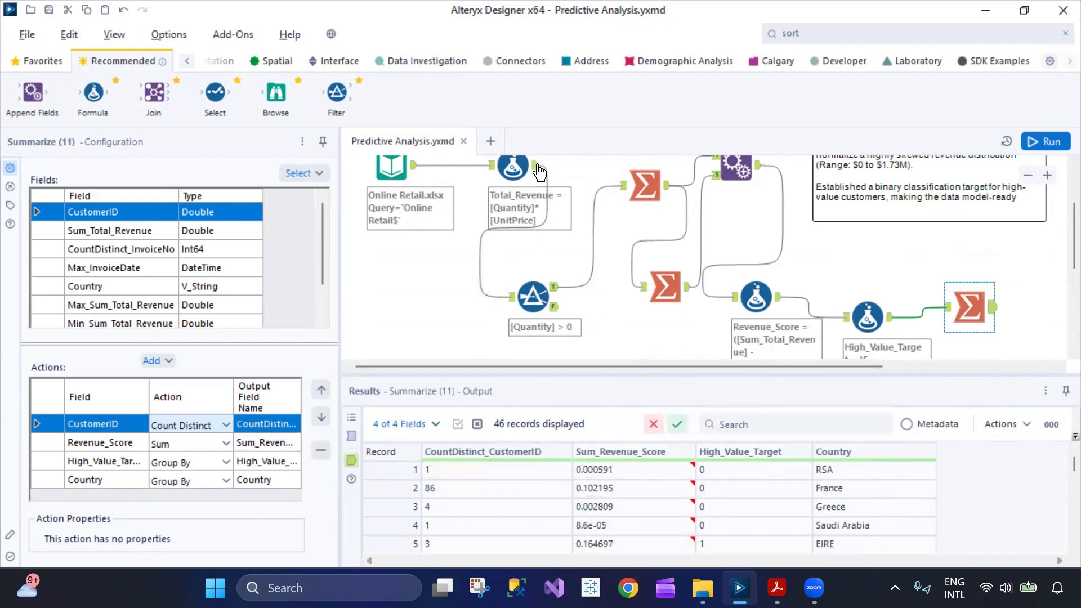
{"action": "left_click", "coordinate": [554, 307]}
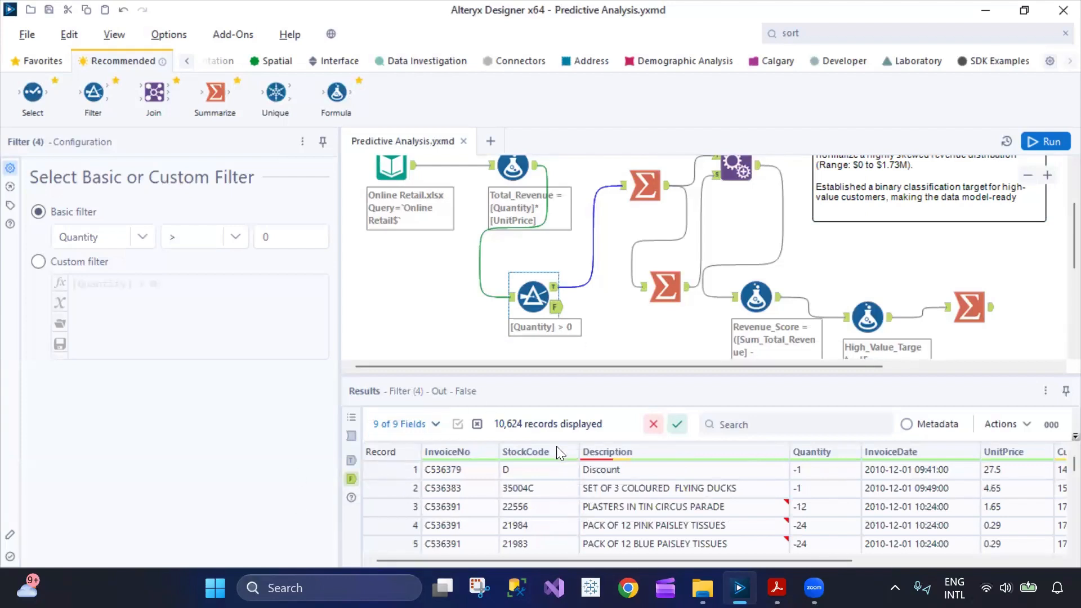
{"action": "left_click_drag", "start_coordinate": [775, 561], "coordinate": [860, 562]}
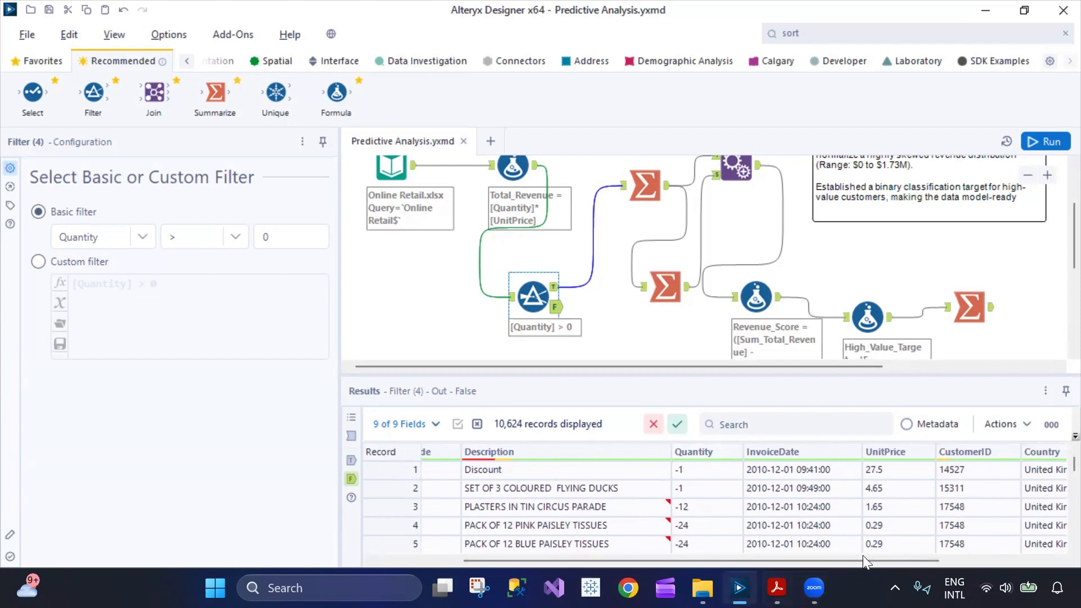
{"action": "left_click_drag", "start_coordinate": [863, 555], "coordinate": [1037, 556]}
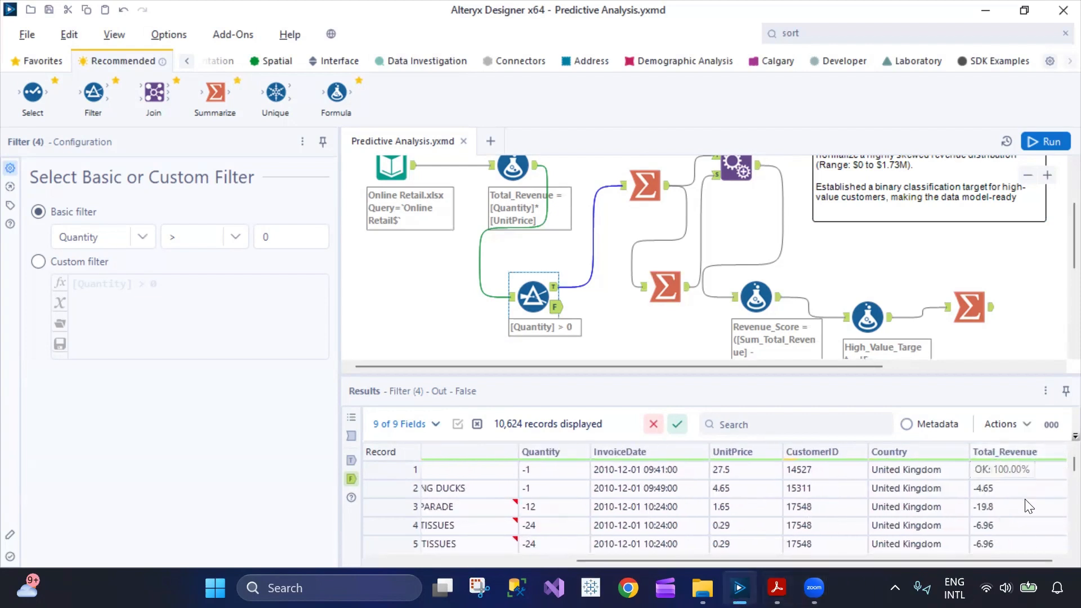
{"action": "scroll", "coordinate": [1029, 506], "scroll_direction": "down", "scroll_amount": 15}
{"action": "scroll", "coordinate": [1007, 511], "scroll_direction": "up", "scroll_amount": 3}
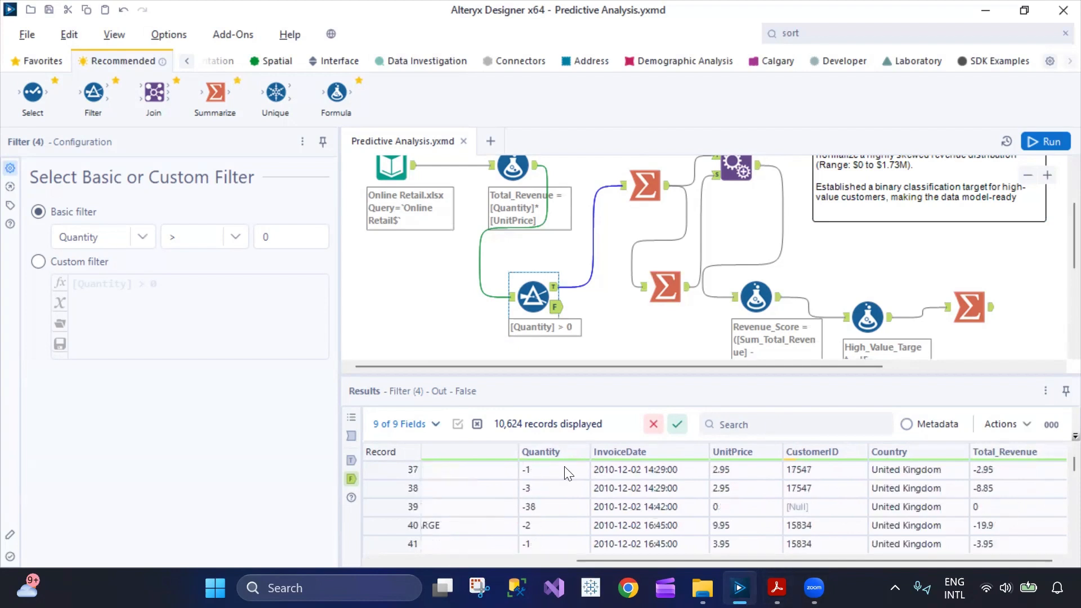
{"action": "left_click_drag", "start_coordinate": [590, 557], "coordinate": [400, 561]}
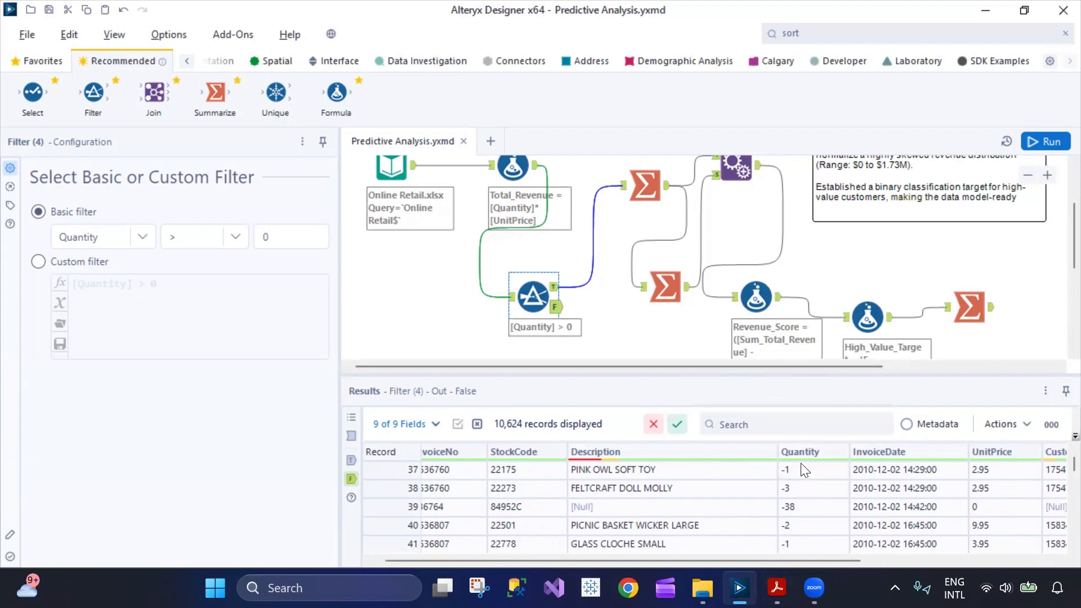
Reopen the final Summarize tool's output with the country groups.
{"action": "left_click", "coordinate": [966, 297]}
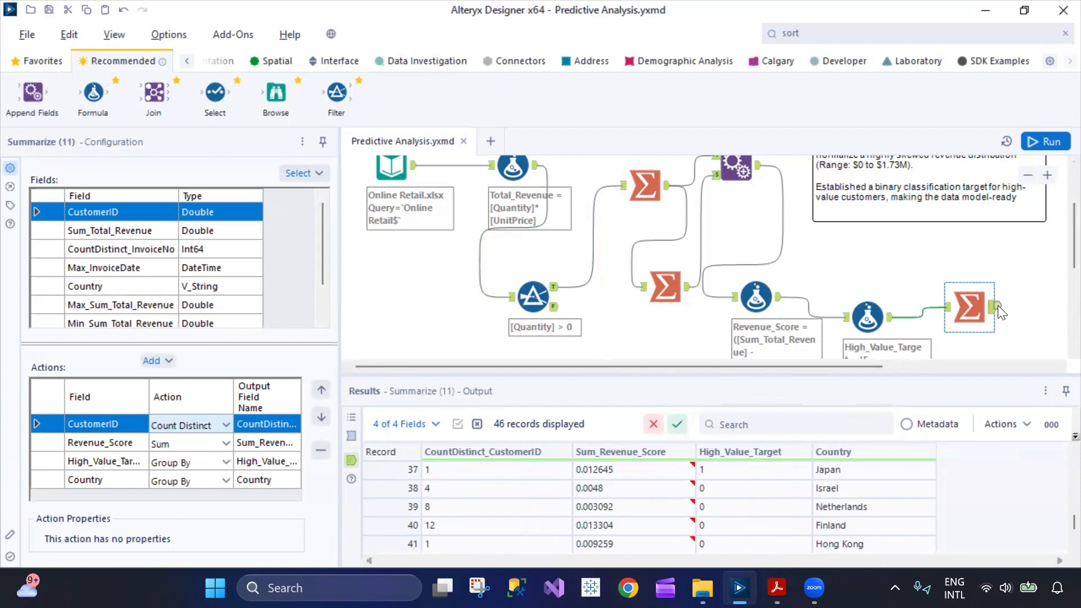
{"action": "left_click", "coordinate": [998, 312]}
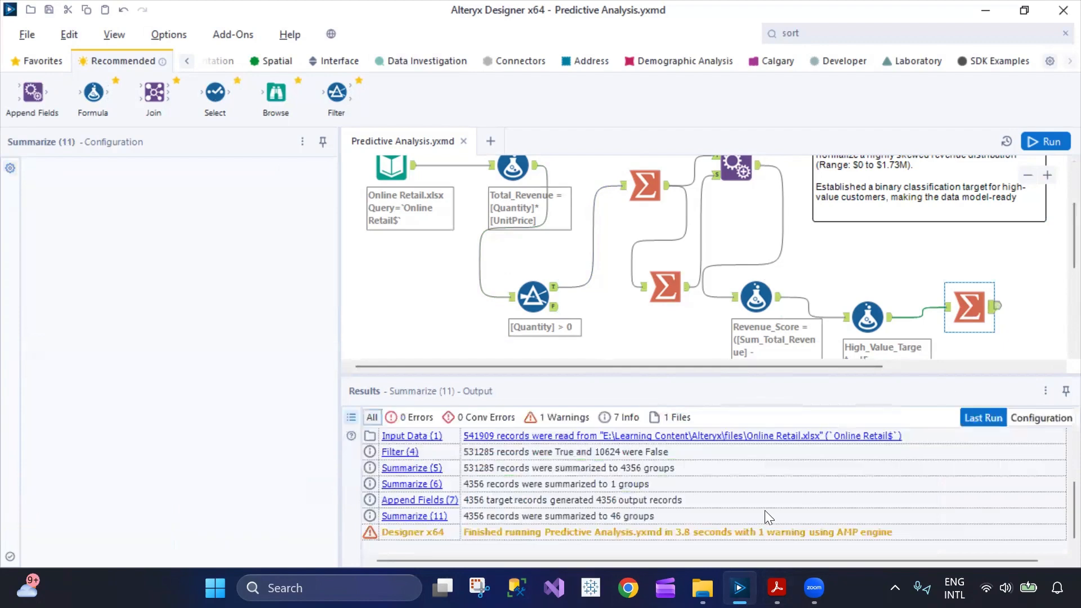
{"action": "left_click", "coordinate": [993, 315]}
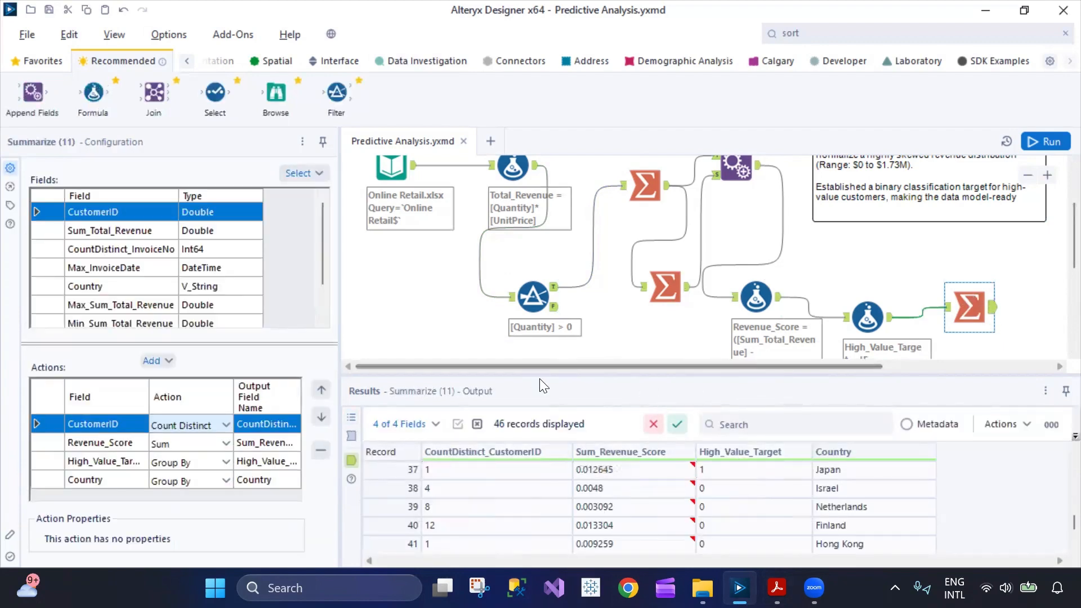
Look at the Day 47 title comment, and review the whole workflow together with its run messages.
{"action": "scroll", "coordinate": [487, 220], "scroll_direction": "up", "scroll_amount": 3}
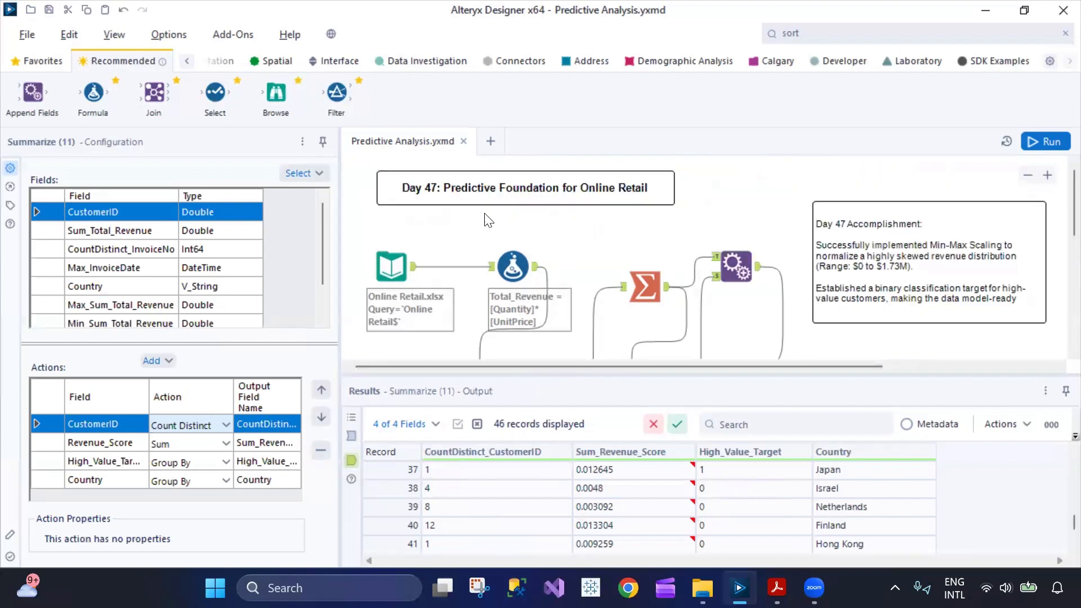
{"action": "left_click", "coordinate": [622, 185]}
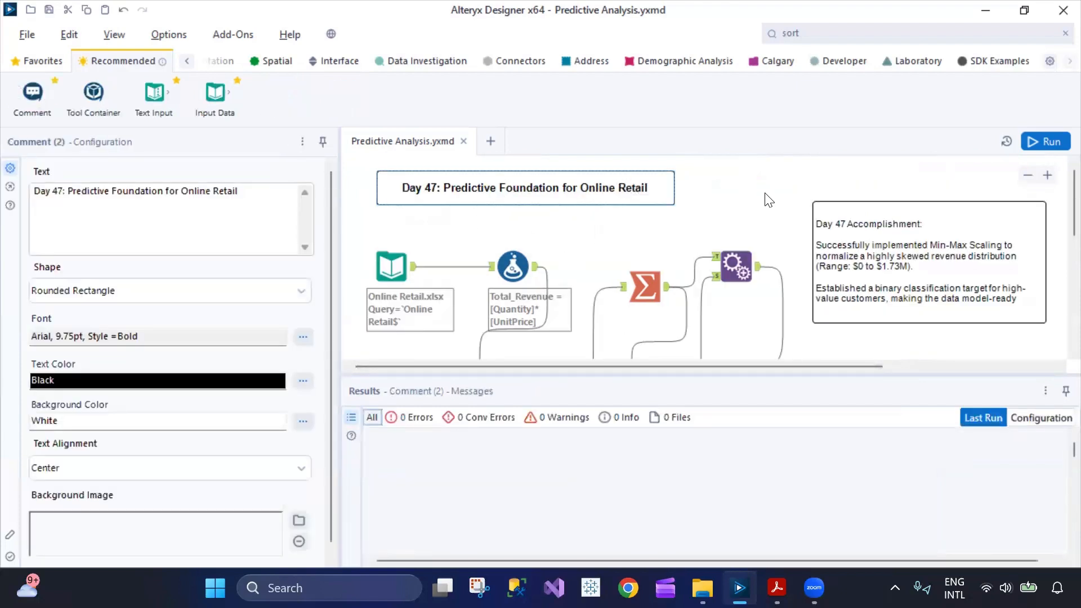
{"action": "left_click", "coordinate": [760, 240]}
{"action": "scroll", "coordinate": [754, 236], "scroll_direction": "down", "scroll_amount": 5}
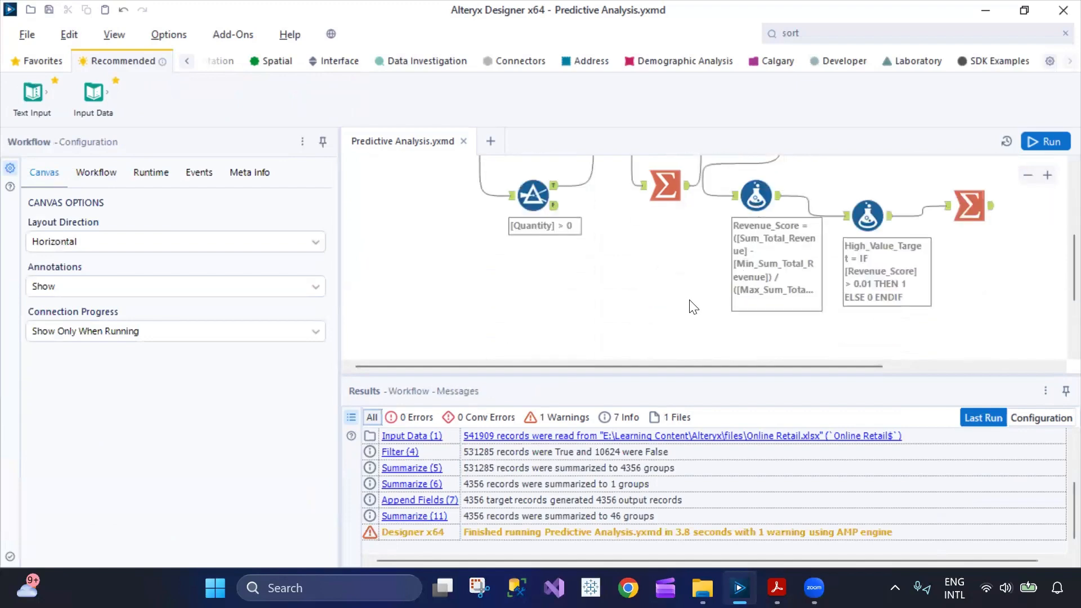
{"action": "scroll", "coordinate": [689, 304], "scroll_direction": "up", "scroll_amount": 4}
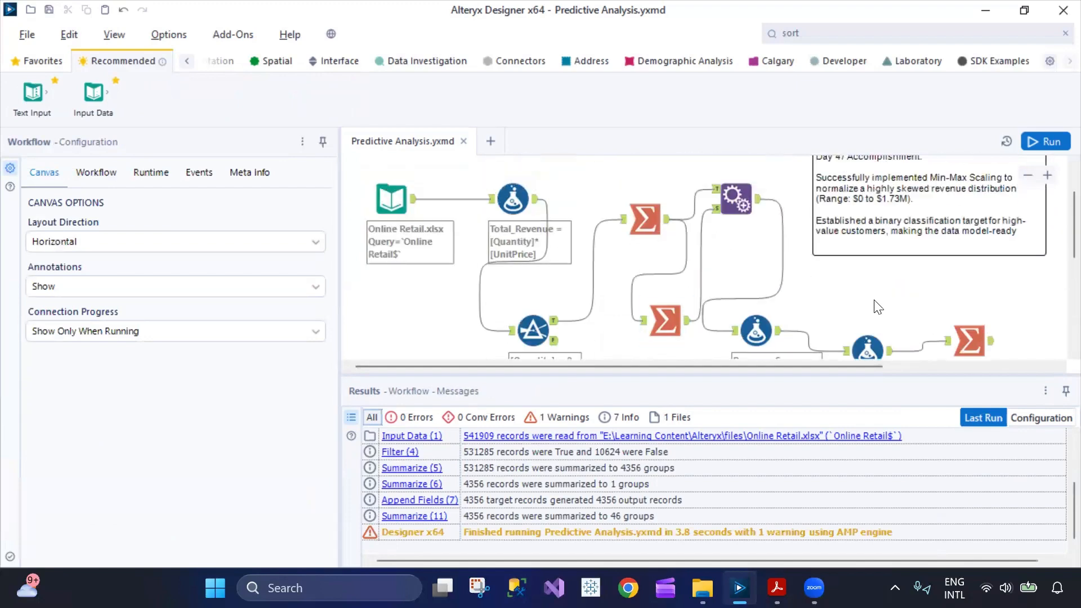
{"action": "scroll", "coordinate": [877, 307], "scroll_direction": "down", "scroll_amount": 1}
Inspect the final Summarize tool and the expressions of the Revenue_Score and High_Value_Target Formula tools.
{"action": "left_click", "coordinate": [969, 307]}
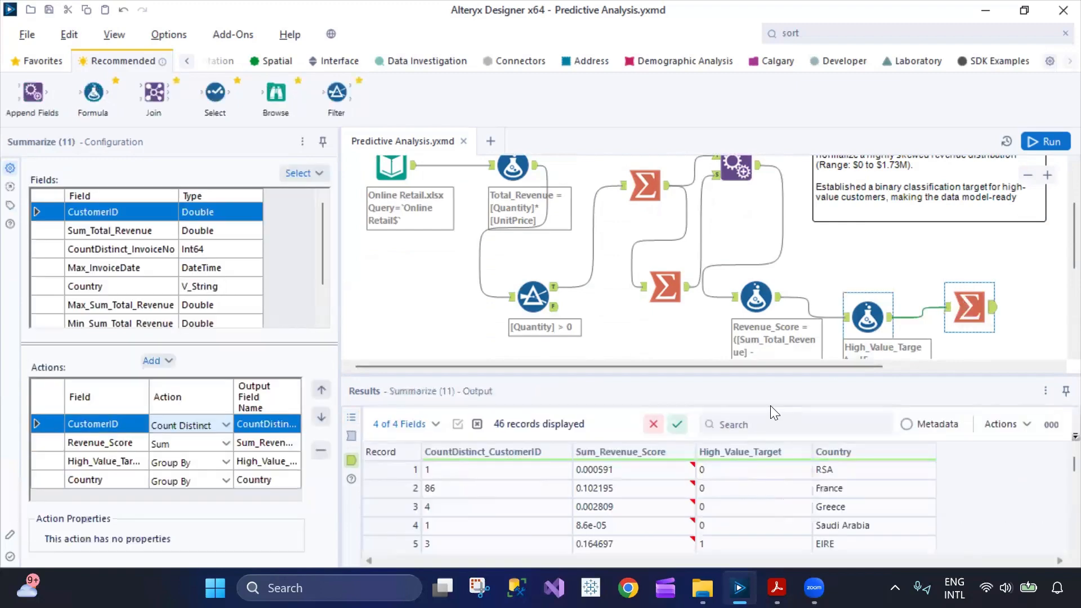
{"action": "scroll", "coordinate": [810, 277], "scroll_direction": "down", "scroll_amount": 1}
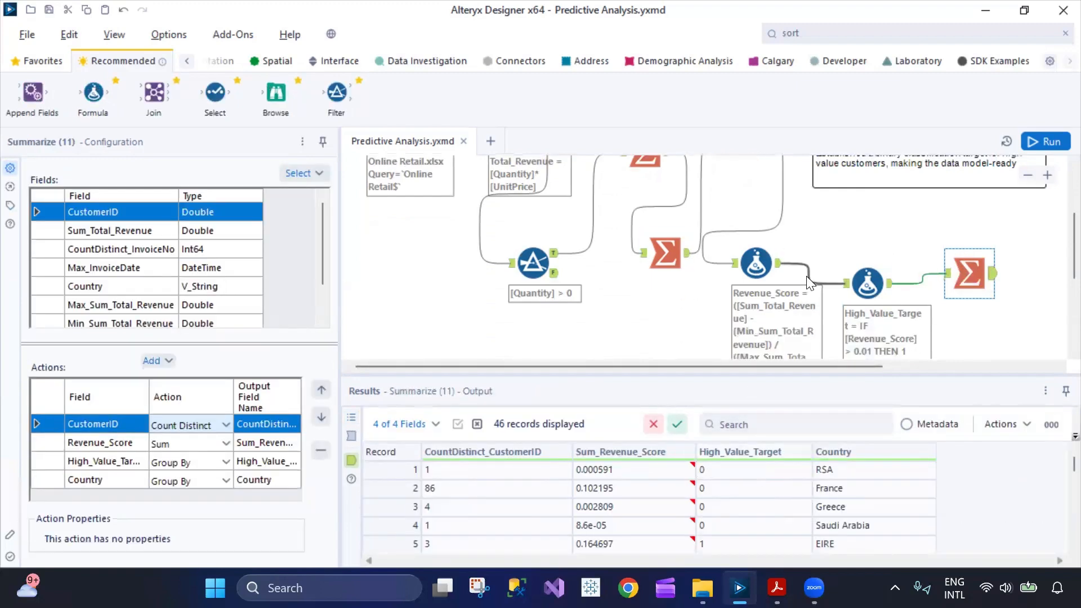
{"action": "left_click", "coordinate": [755, 266]}
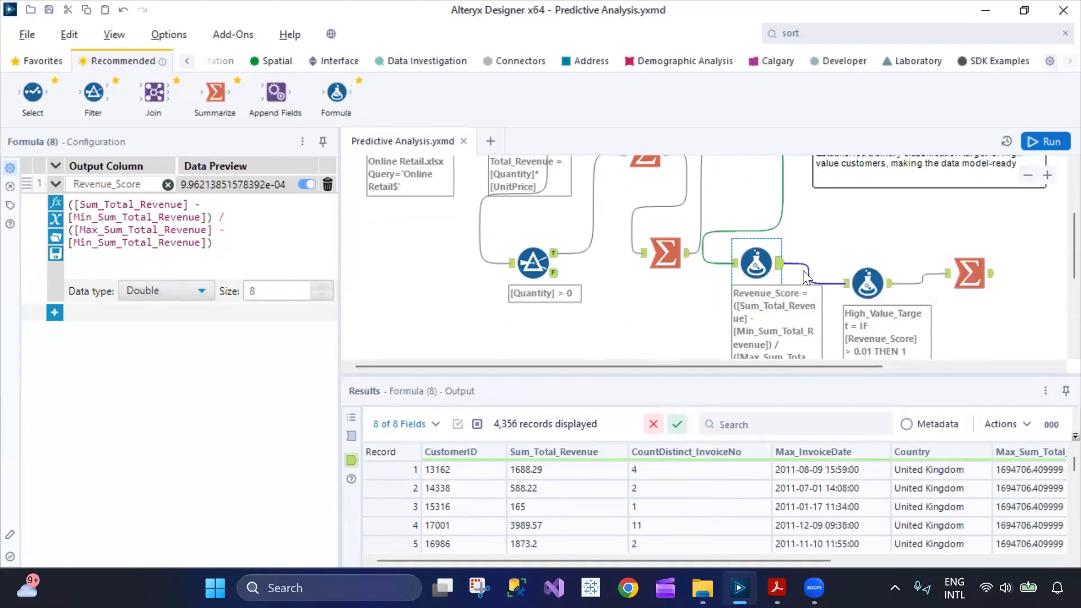
{"action": "left_click", "coordinate": [867, 282]}
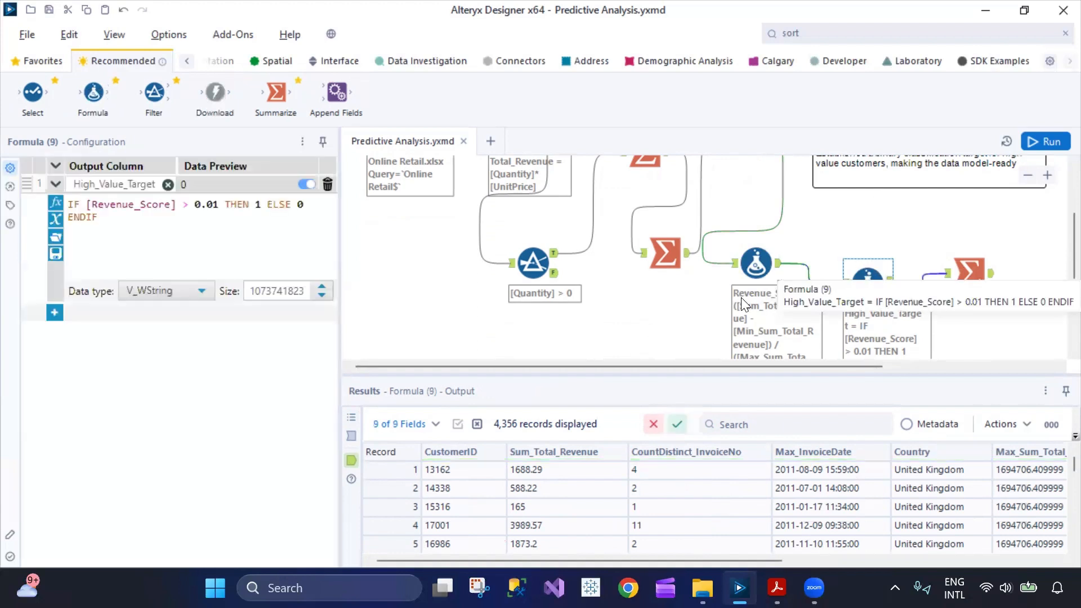
{"action": "left_click_drag", "start_coordinate": [106, 215], "coordinate": [67, 204]}
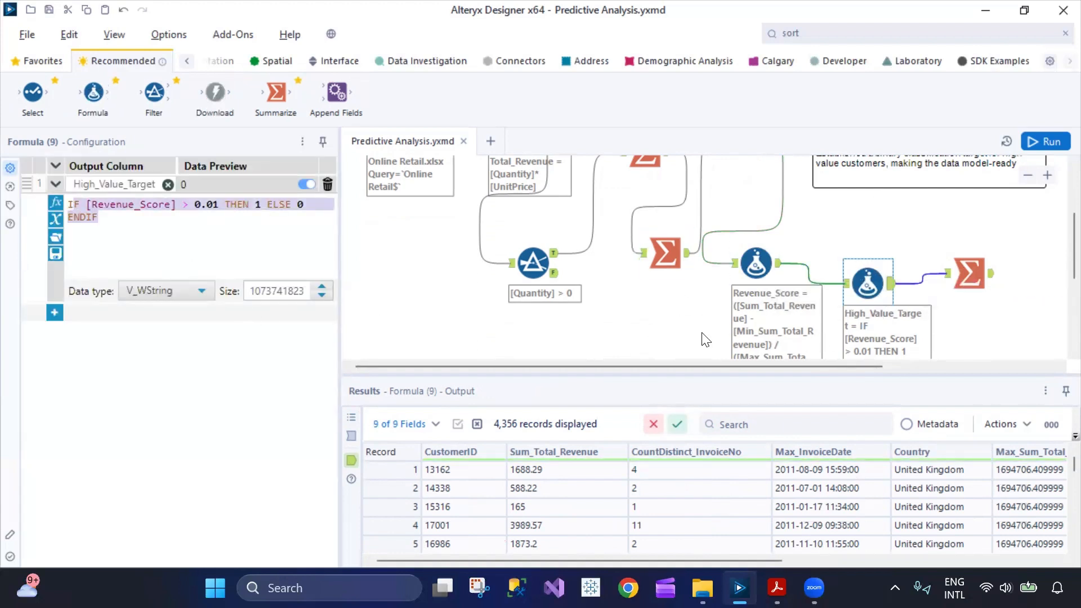
Nudge the Revenue_Score Formula tool slightly up and to the right on the canvas, and reduce the results area a little.
{"action": "scroll", "coordinate": [1004, 320], "scroll_direction": "up", "scroll_amount": 3}
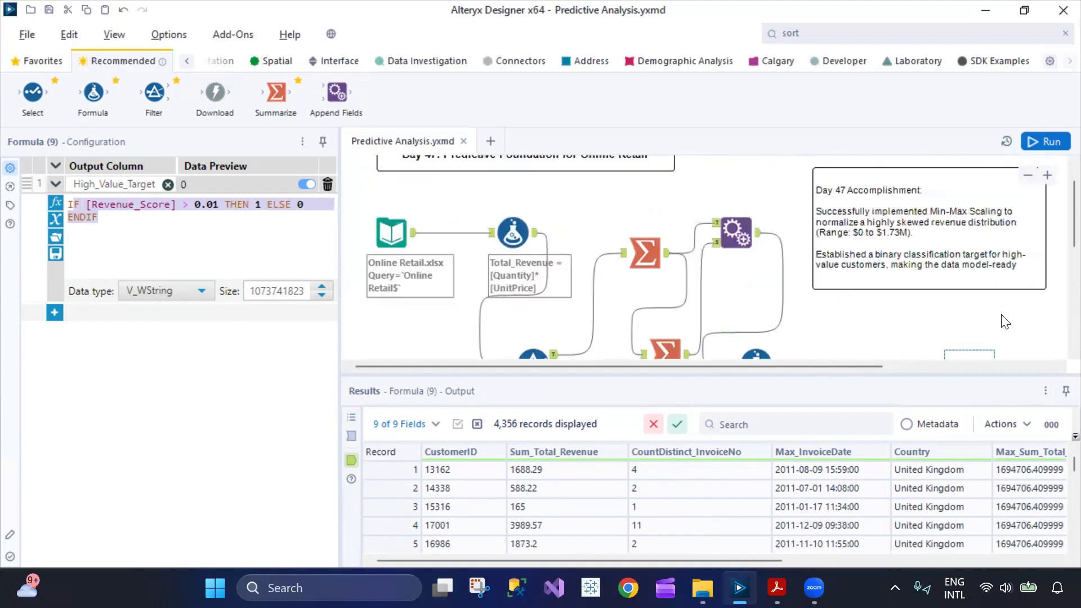
{"action": "scroll", "coordinate": [1005, 321], "scroll_direction": "up", "scroll_amount": 1}
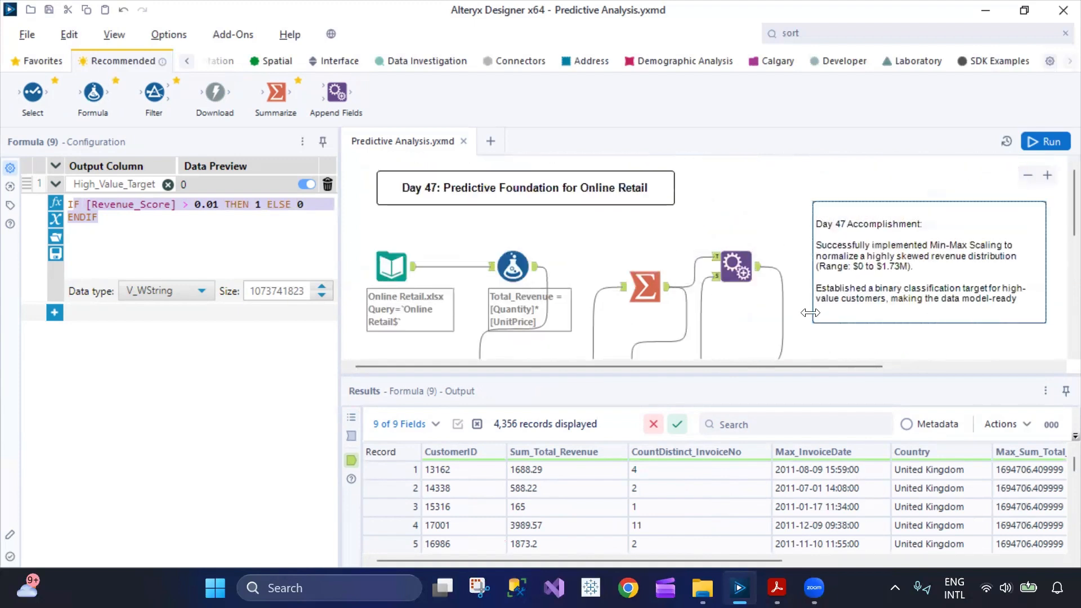
{"action": "scroll", "coordinate": [810, 315], "scroll_direction": "down", "scroll_amount": 2}
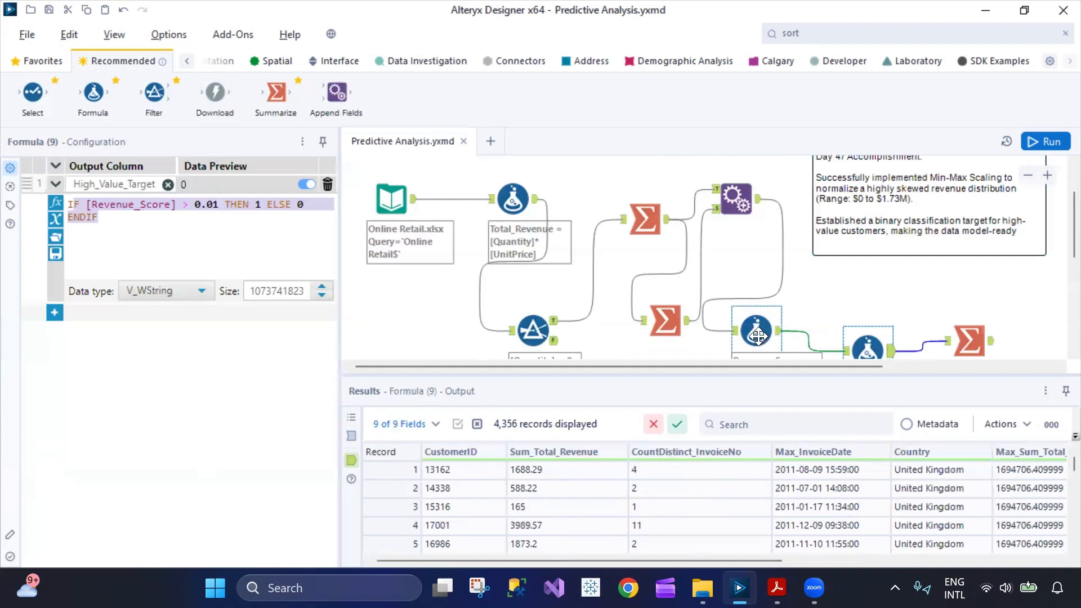
{"action": "left_click_drag", "start_coordinate": [758, 336], "coordinate": [768, 324]}
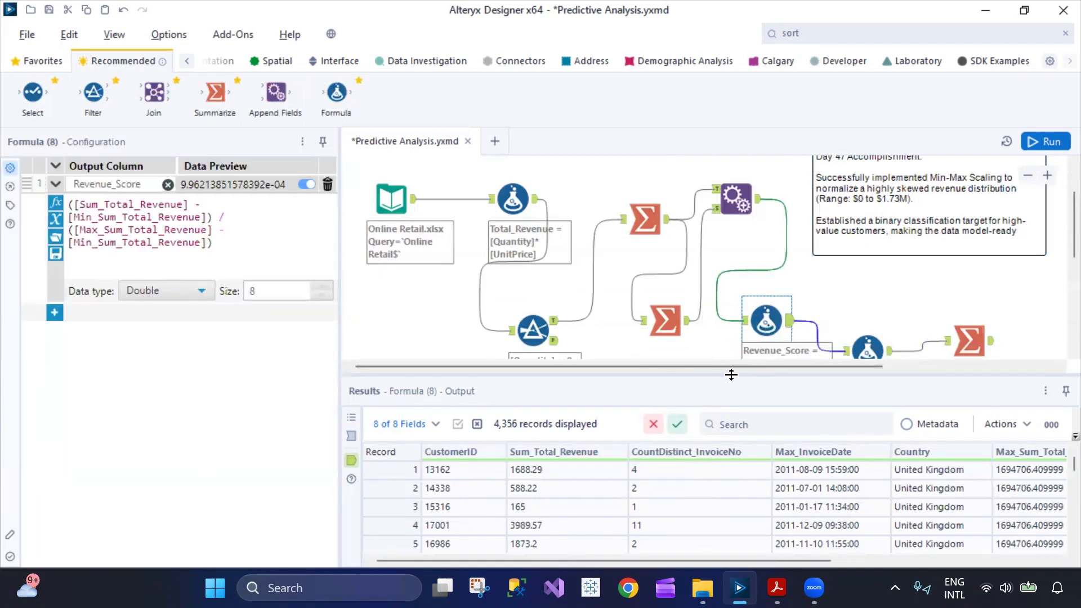
{"action": "left_click_drag", "start_coordinate": [731, 378], "coordinate": [731, 384]}
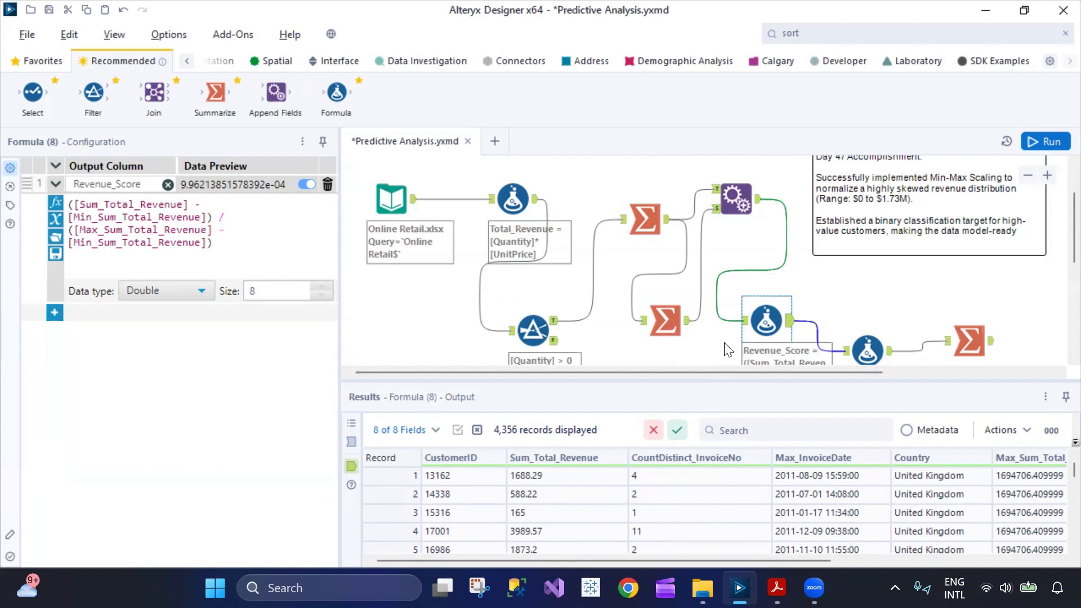
Widen the Day 47 title comment box so its right edge reaches about the middle of the Append Fields tool.
{"action": "scroll", "coordinate": [767, 320], "scroll_direction": "down", "scroll_amount": 1}
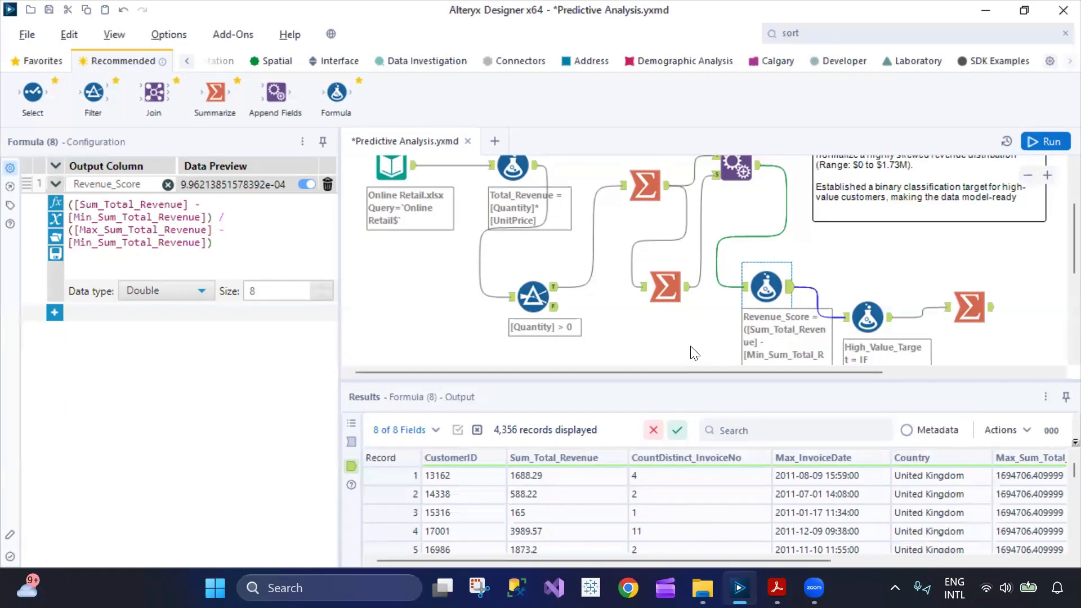
{"action": "scroll", "coordinate": [694, 337], "scroll_direction": "up", "scroll_amount": 2}
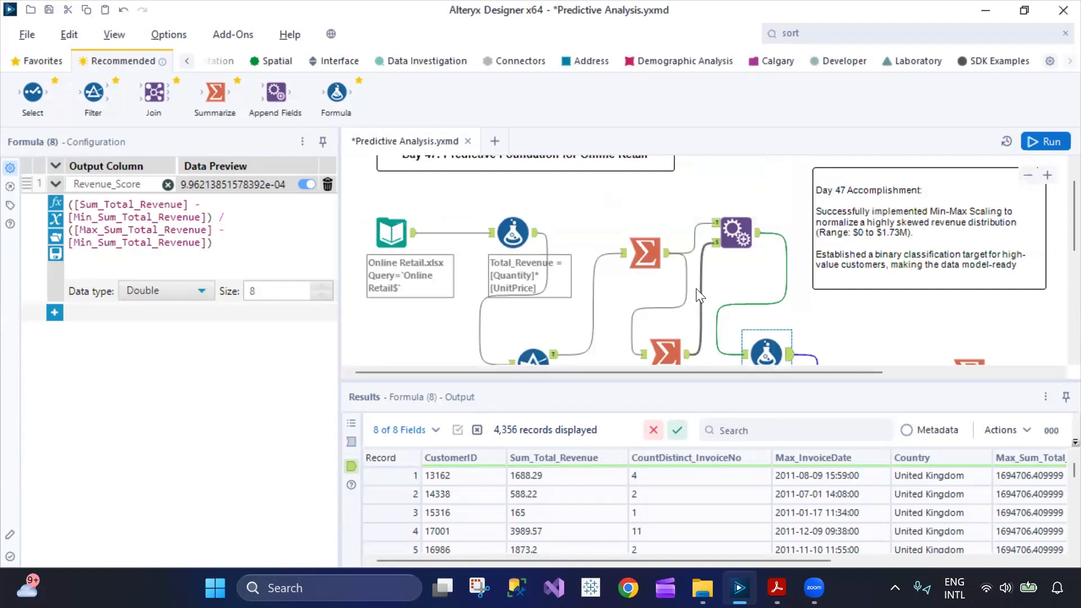
{"action": "scroll", "coordinate": [697, 289], "scroll_direction": "down", "scroll_amount": 2}
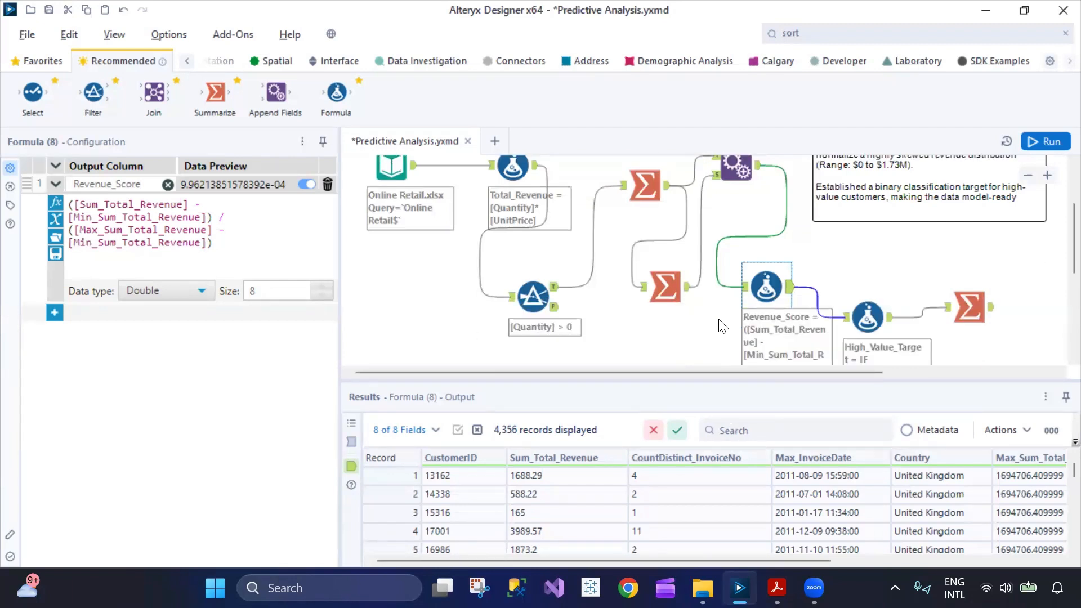
{"action": "scroll", "coordinate": [719, 327], "scroll_direction": "up", "scroll_amount": 3}
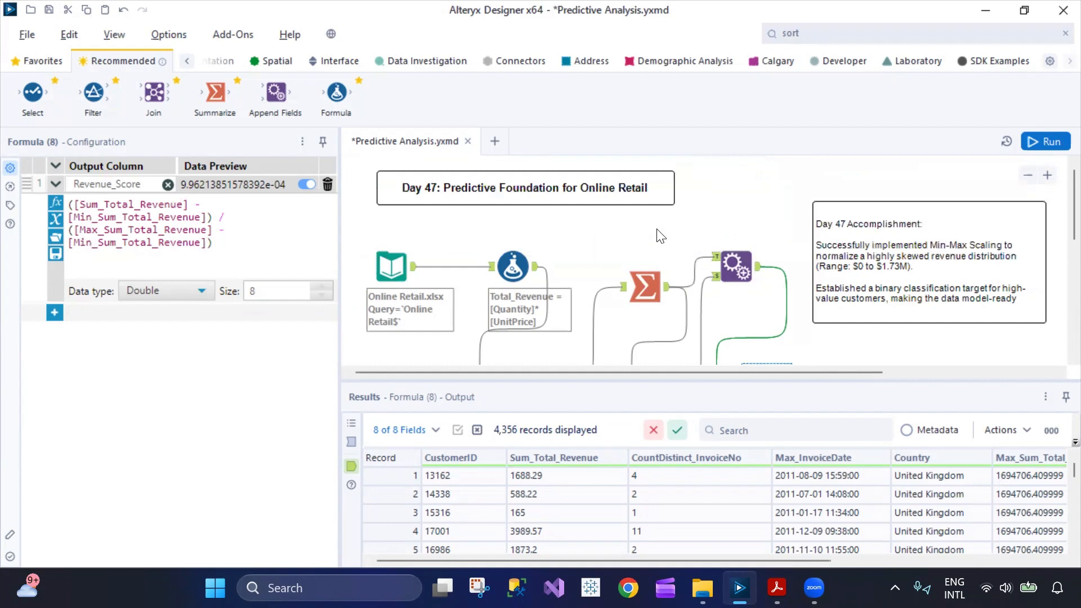
{"action": "left_click_drag", "start_coordinate": [673, 193], "coordinate": [720, 179]}
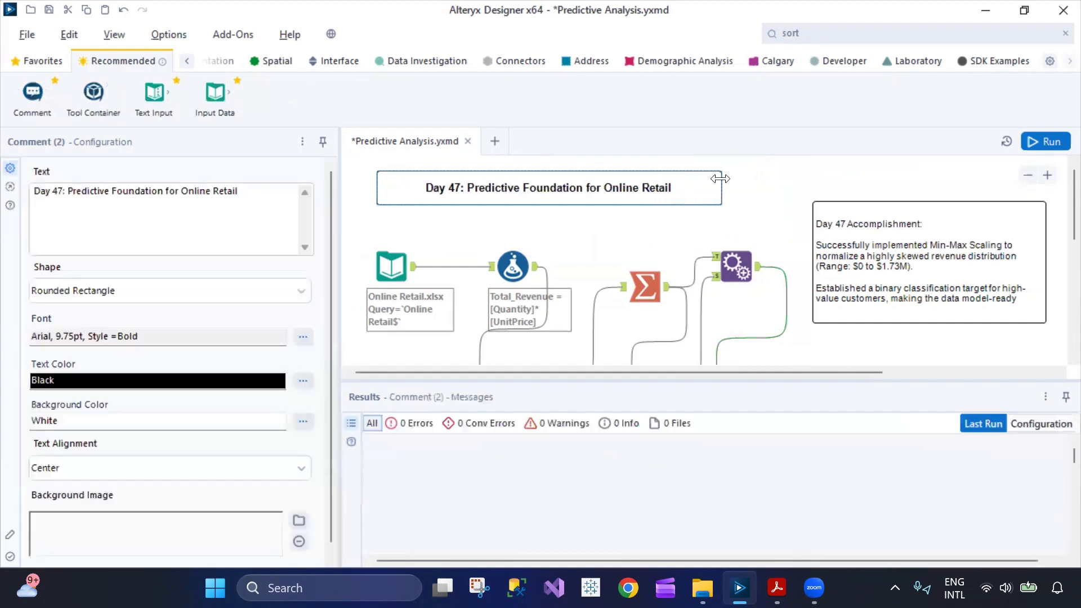
{"action": "scroll", "coordinate": [729, 233], "scroll_direction": "down", "scroll_amount": 2}
{"action": "scroll", "coordinate": [730, 273], "scroll_direction": "up", "scroll_amount": 3}
{"action": "scroll", "coordinate": [845, 278], "scroll_direction": "down", "scroll_amount": 1}
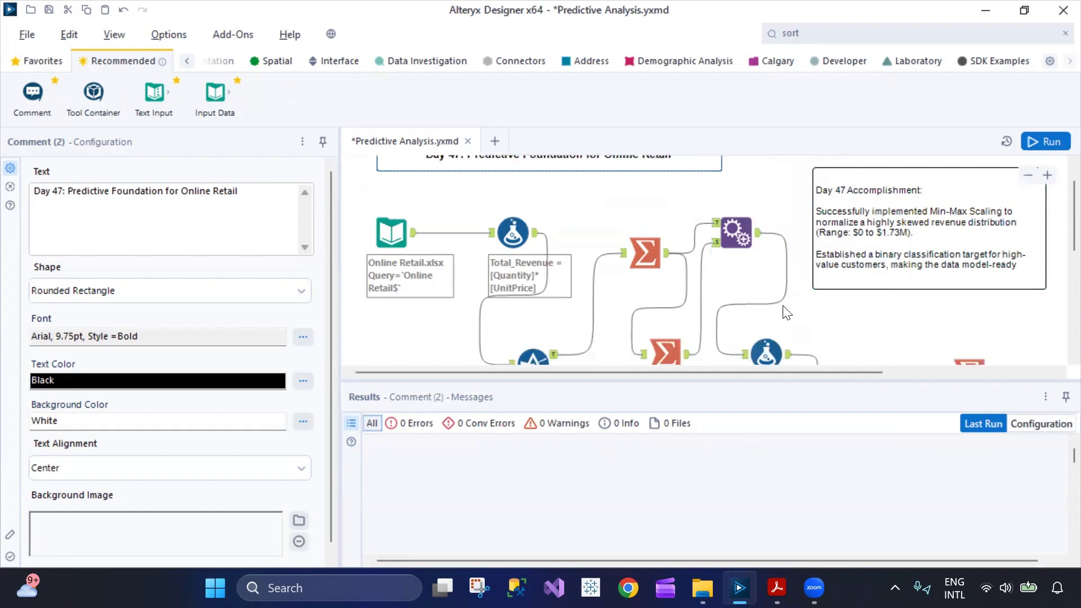
{"action": "scroll", "coordinate": [796, 316], "scroll_direction": "up", "scroll_amount": 1}
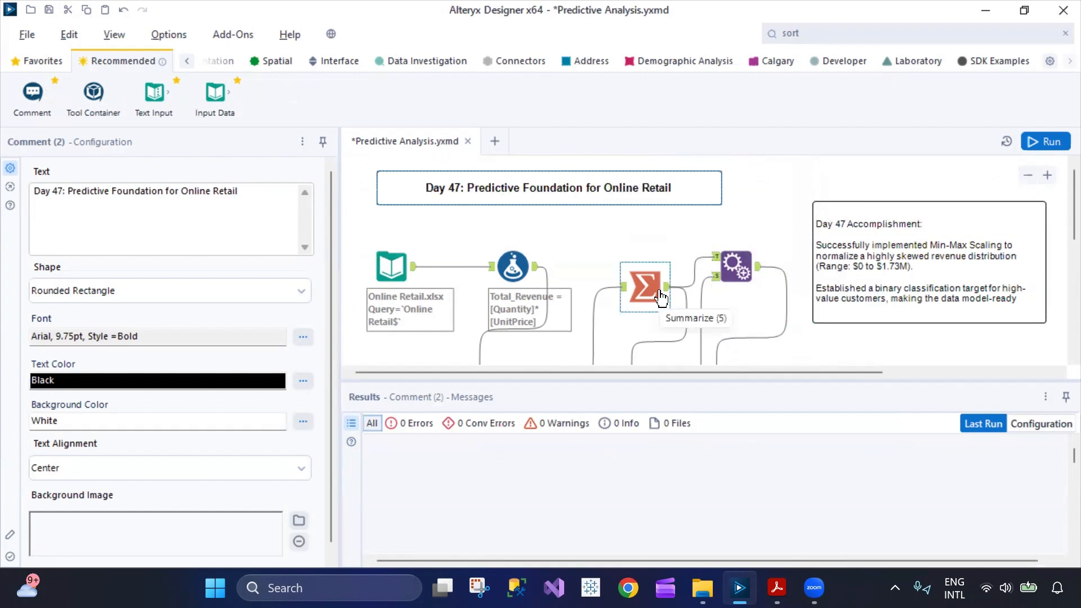